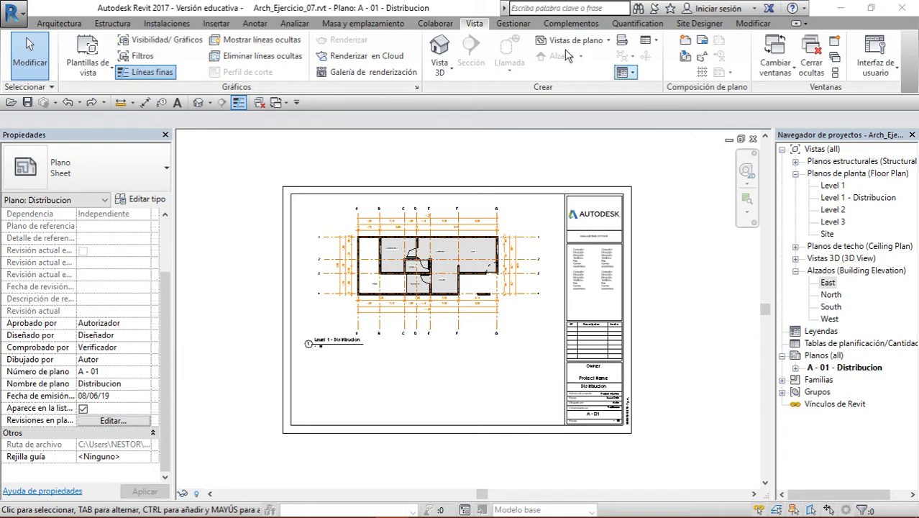
Review the Level 1 - Distribucion floor plan and the A - 01 - Distribucion sheet.
{"action": "left_click", "coordinate": [199, 102]}
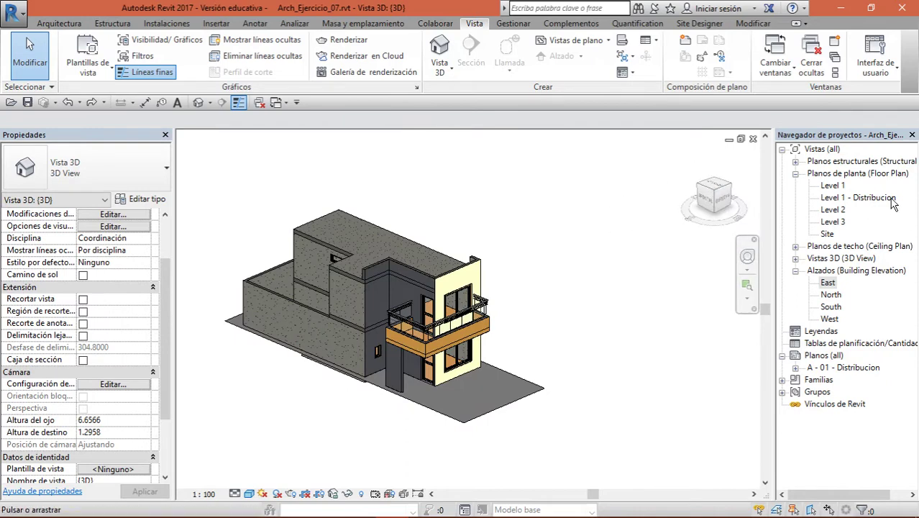
{"action": "double_click", "coordinate": [849, 198]}
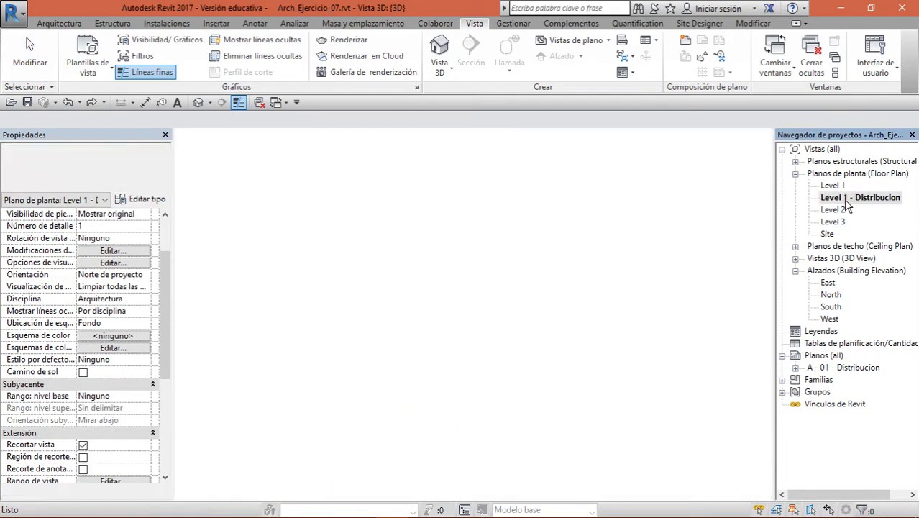
{"action": "scroll", "coordinate": [229, 303], "scroll_direction": "down", "scroll_amount": 1}
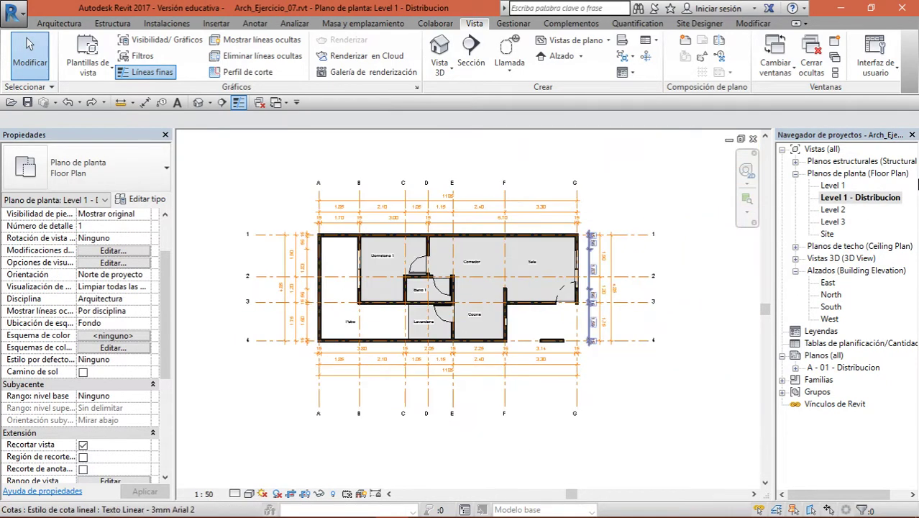
{"action": "double_click", "coordinate": [833, 186]}
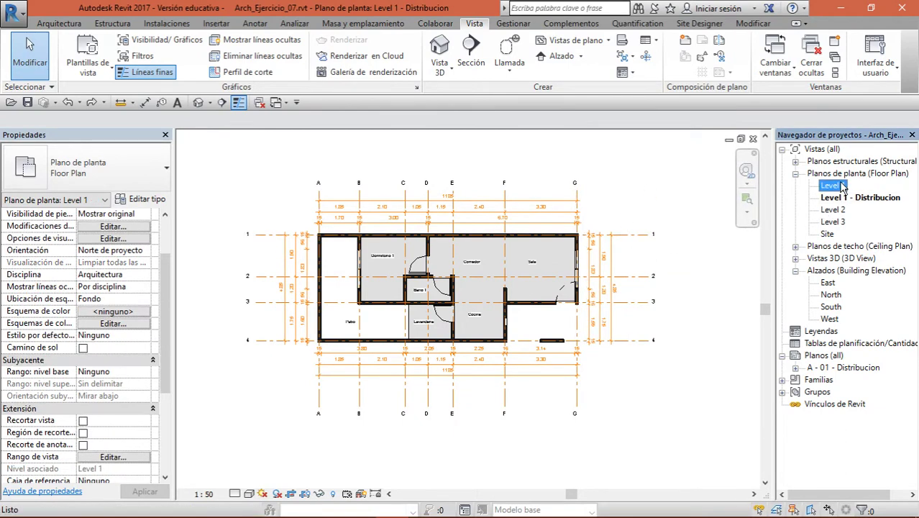
{"action": "double_click", "coordinate": [871, 198]}
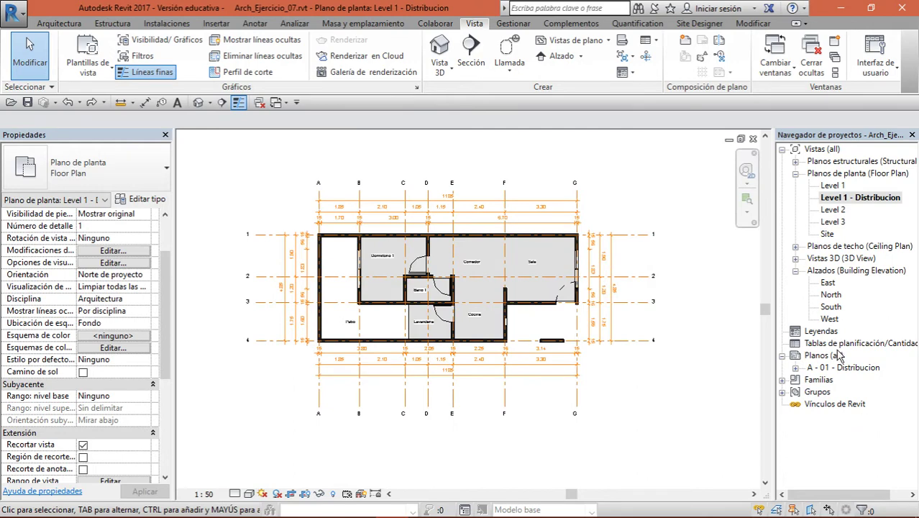
{"action": "double_click", "coordinate": [853, 369]}
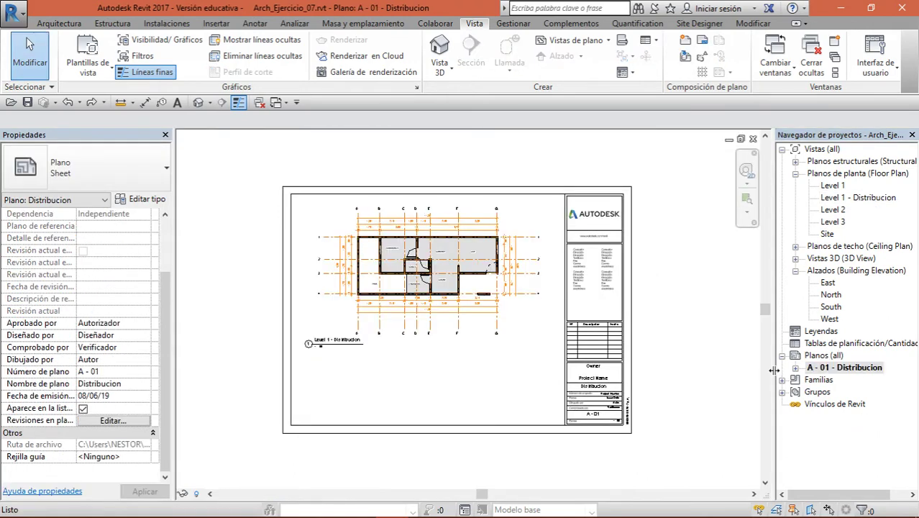
Open the default 3D view and examine the balcony facade of the house from the front.
{"action": "left_click", "coordinate": [198, 102]}
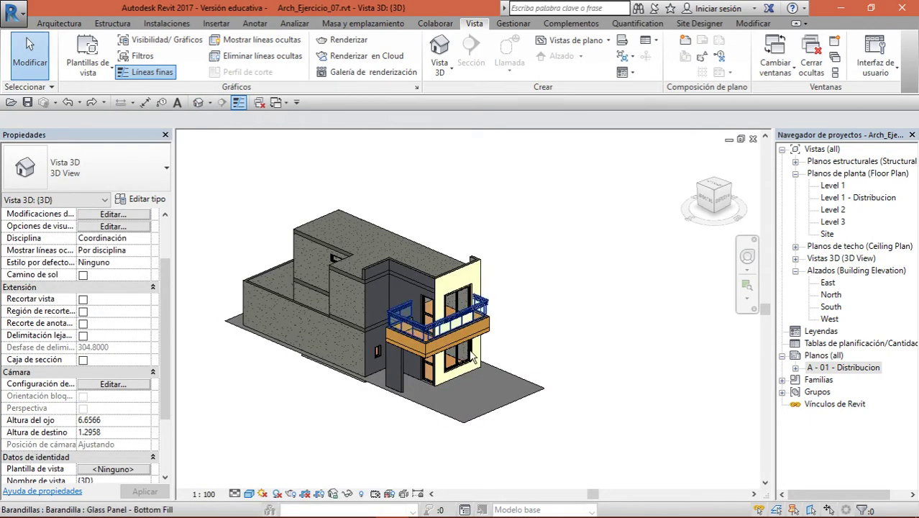
{"action": "left_click", "coordinate": [723, 198]}
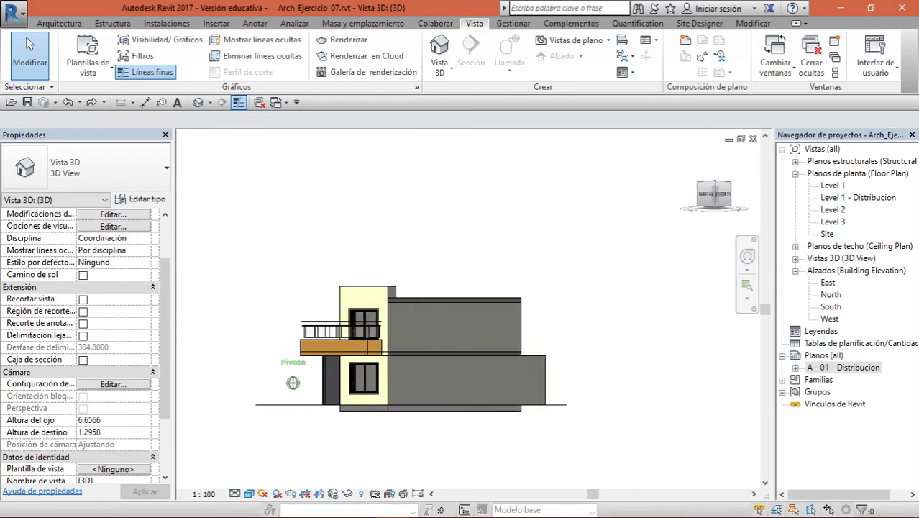
{"action": "left_click_drag", "start_coordinate": [696, 180], "coordinate": [713, 205]}
{"action": "middle_click_drag", "start_coordinate": [459, 403], "coordinate": [469, 353]}
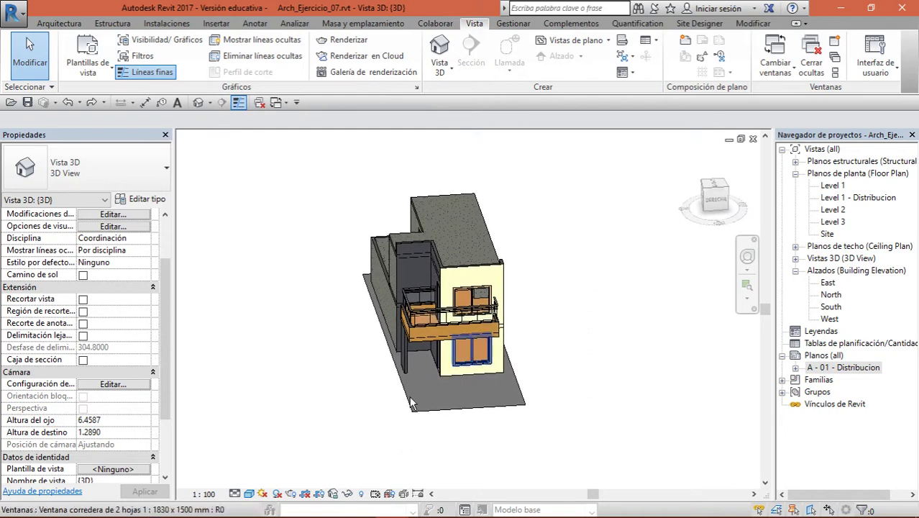
{"action": "scroll", "coordinate": [498, 354], "scroll_direction": "up", "scroll_amount": 3}
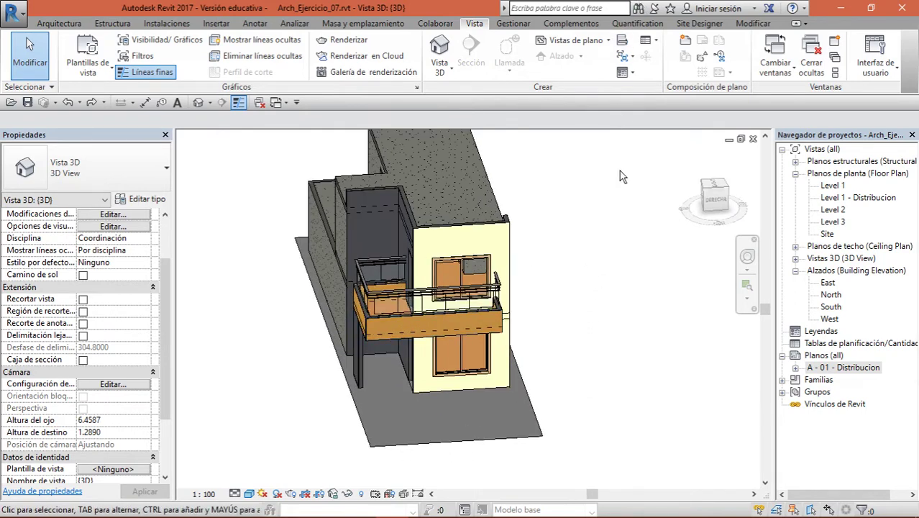
{"action": "middle_click_drag", "start_coordinate": [622, 177], "coordinate": [593, 219]}
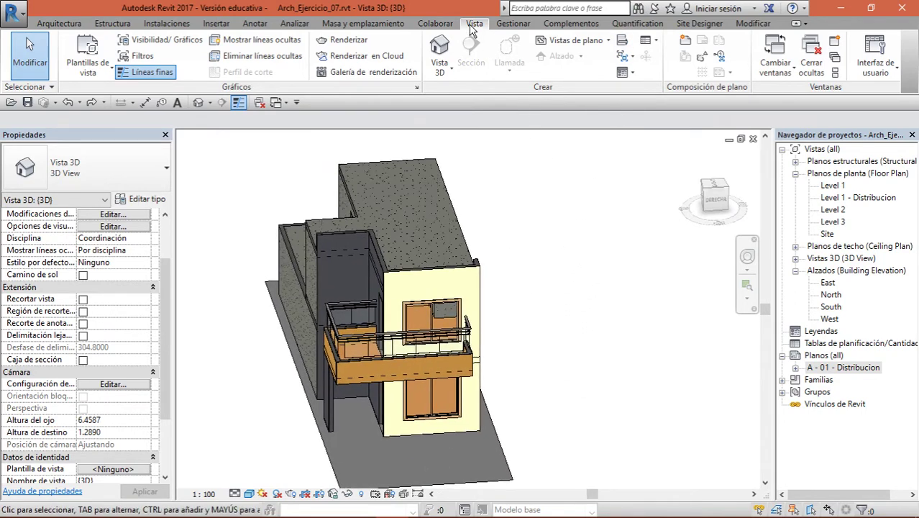
{"action": "left_click", "coordinate": [657, 40]}
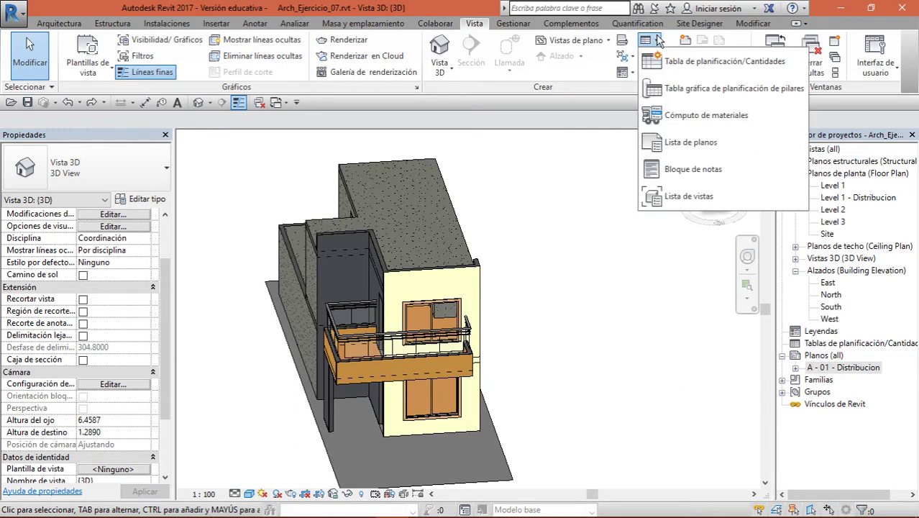
{"action": "left_click", "coordinate": [656, 41]}
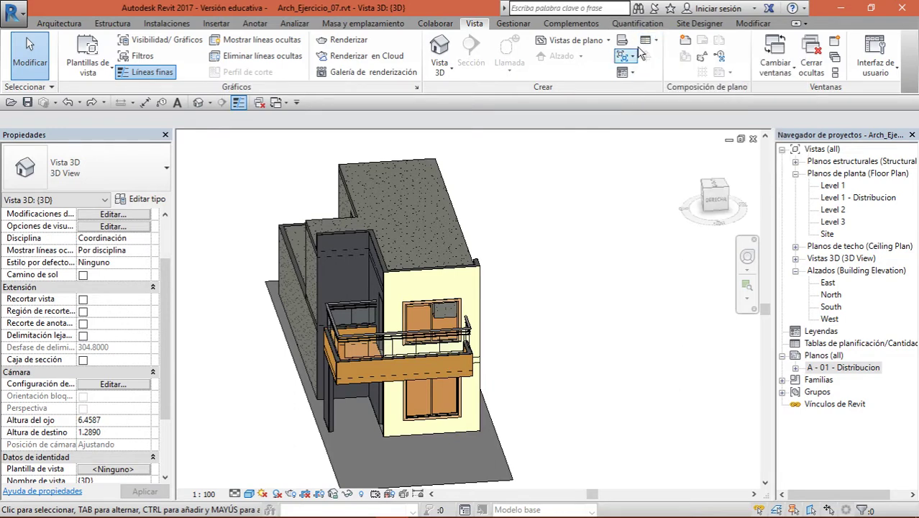
{"action": "left_click", "coordinate": [651, 43]}
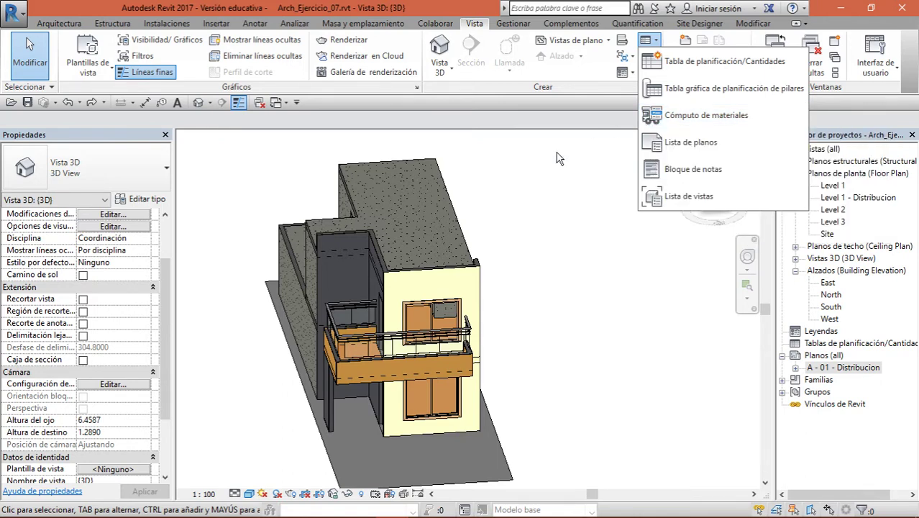
{"action": "left_click", "coordinate": [506, 265]}
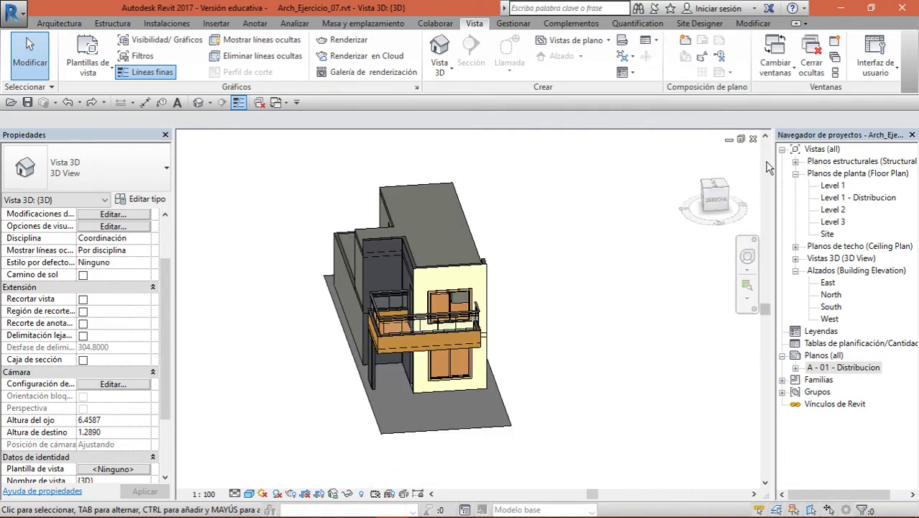
Inspect the layer structure of the upper-floor side wall's type, Muro Ladrillo - e = 15 cm, without changing it.
{"action": "mouse_move", "coordinate": [720, 205]}
{"action": "middle_mouse_down", "text": "shift"}
{"action": "mouse_move", "coordinate": [648, 212]}
{"action": "mouse_move", "coordinate": [561, 302]}
{"action": "mouse_move", "coordinate": [432, 216]}
{"action": "mouse_move", "coordinate": [352, 273]}
{"action": "mouse_move", "coordinate": [502, 292]}
{"action": "mouse_move", "coordinate": [655, 207]}
{"action": "middle_mouse_up", "text": "shift"}
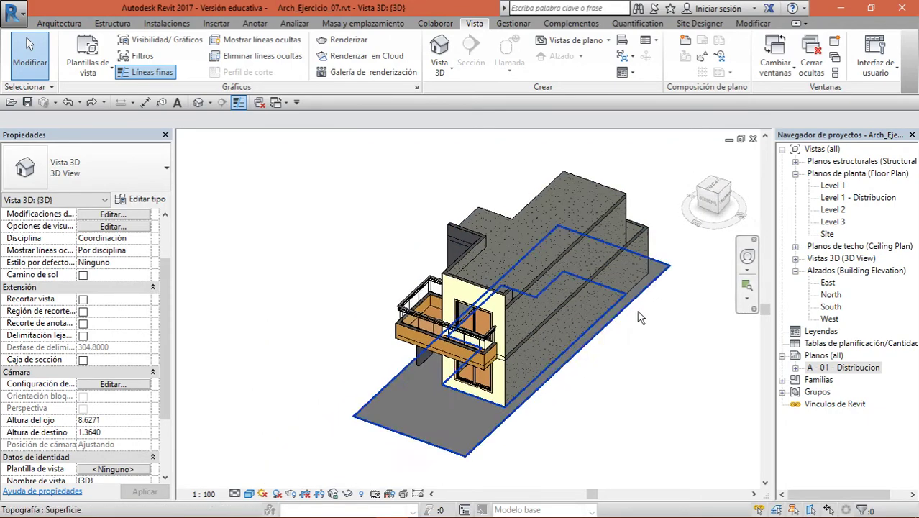
{"action": "scroll", "coordinate": [595, 345], "scroll_direction": "up", "scroll_amount": 1}
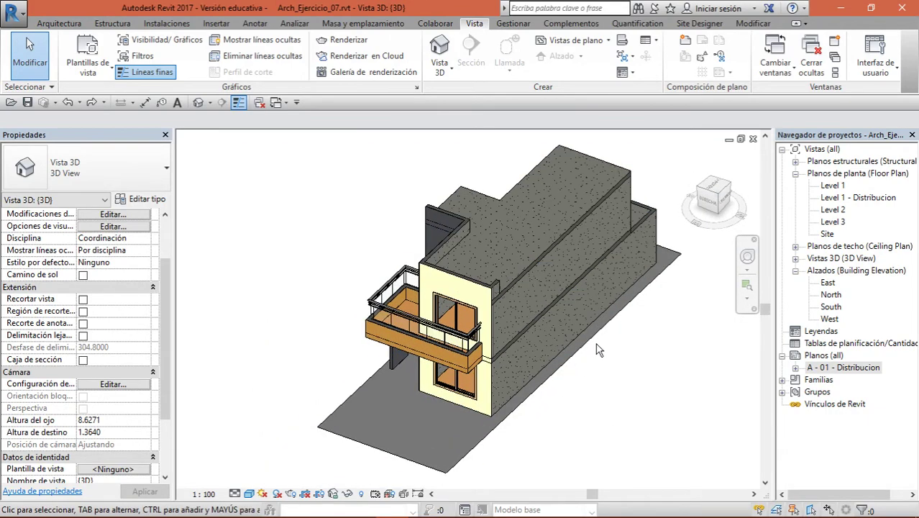
{"action": "scroll", "coordinate": [575, 349], "scroll_direction": "up", "scroll_amount": 3}
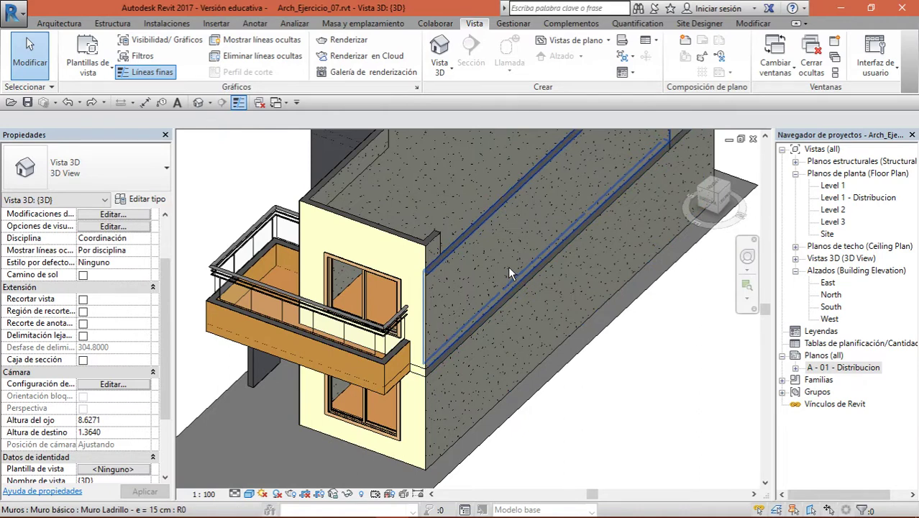
{"action": "left_click", "coordinate": [508, 266]}
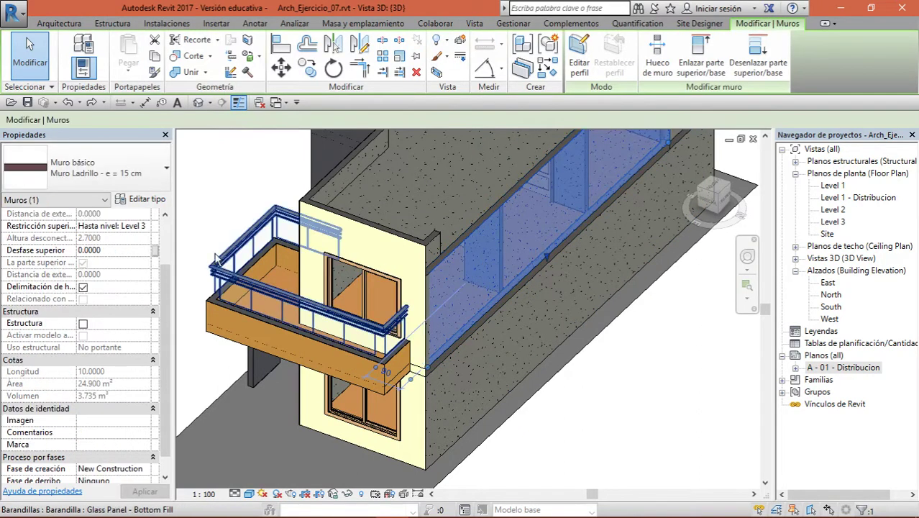
{"action": "left_click", "coordinate": [141, 199]}
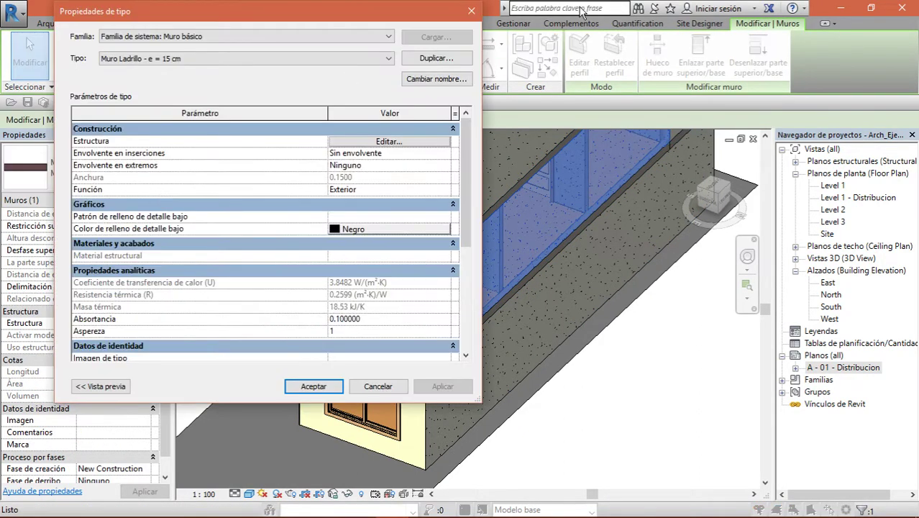
{"action": "left_click", "coordinate": [370, 145]}
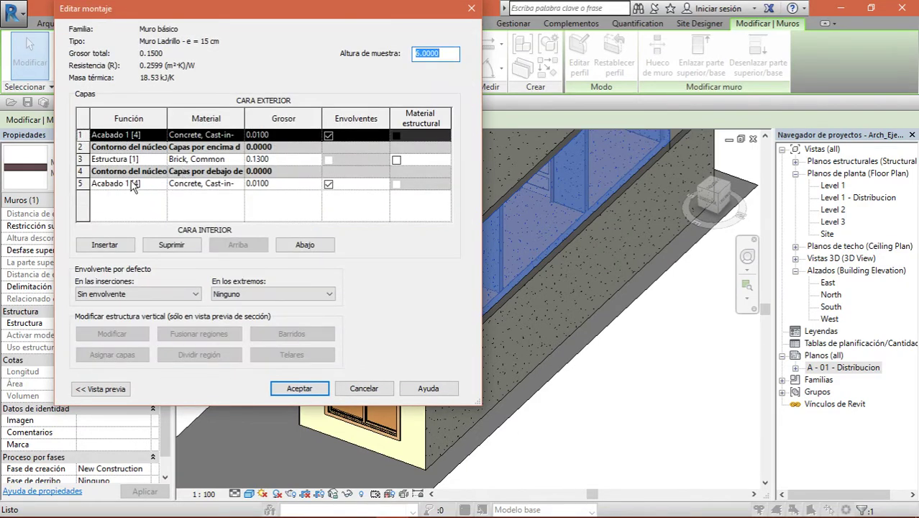
{"action": "left_click", "coordinate": [87, 159]}
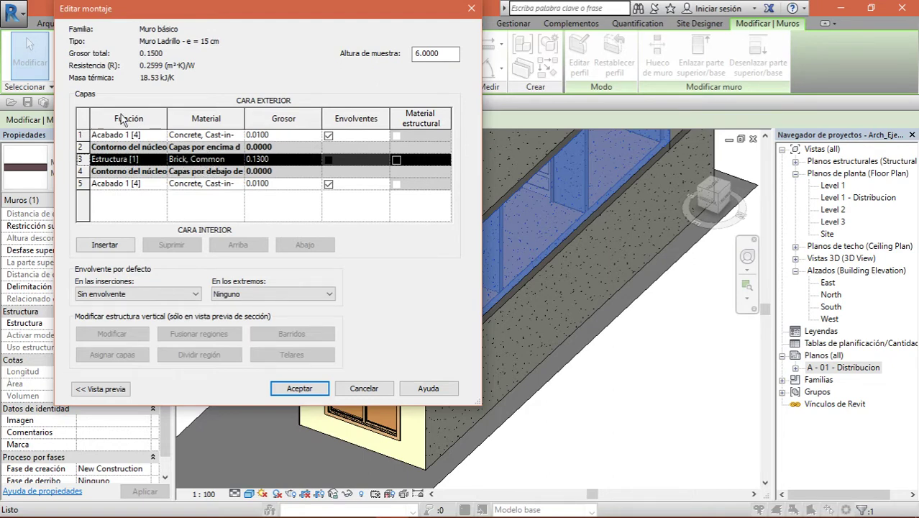
{"action": "left_click", "coordinate": [471, 7]}
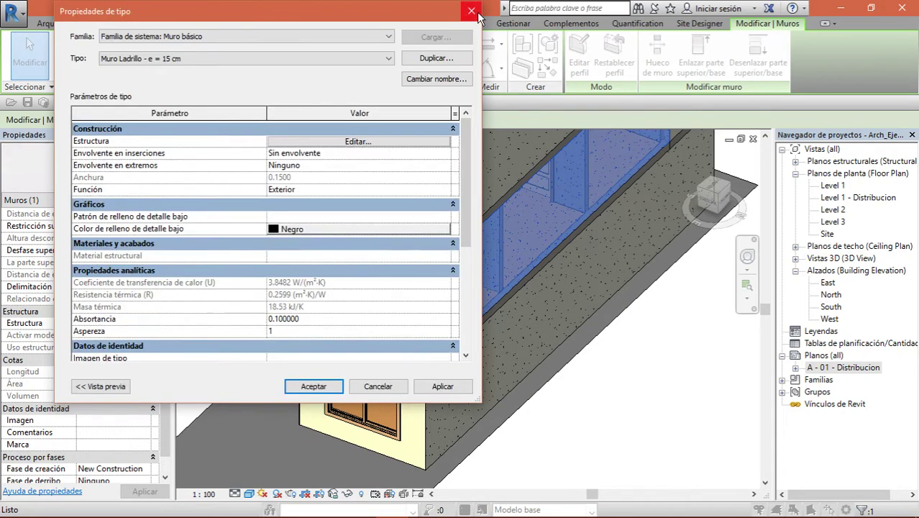
{"action": "left_click", "coordinate": [472, 11]}
{"action": "left_click", "coordinate": [474, 23]}
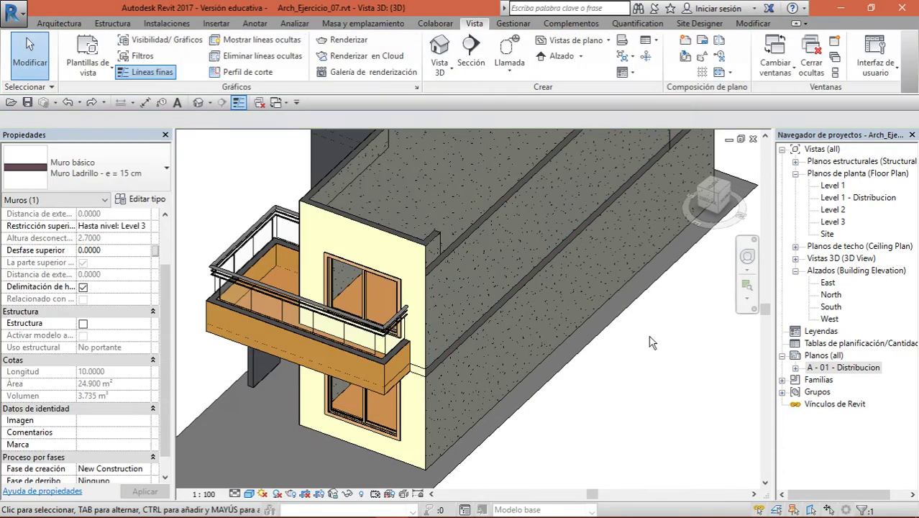
{"action": "key", "text": "Escape"}
Examine the finish of the exterior walls on both sides of the house and the balcony facade in 3D.
{"action": "left_click", "coordinate": [714, 191]}
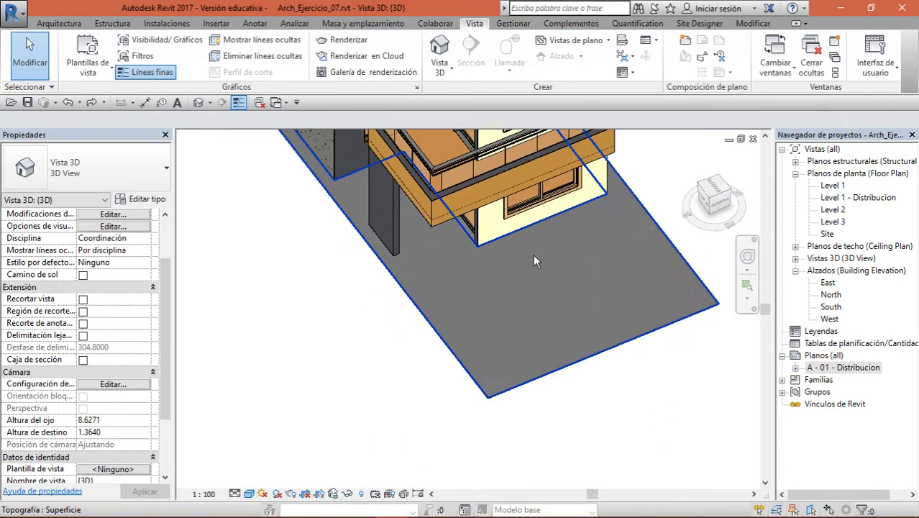
{"action": "middle_click_drag", "start_coordinate": [377, 218], "coordinate": [608, 339]}
{"action": "scroll", "coordinate": [407, 317], "scroll_direction": "up", "scroll_amount": 1}
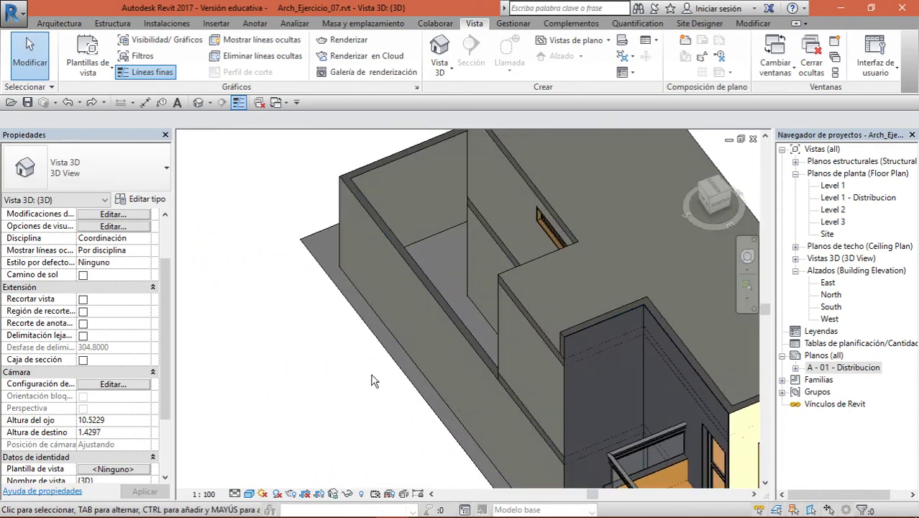
{"action": "scroll", "coordinate": [426, 318], "scroll_direction": "up", "scroll_amount": 3}
{"action": "scroll", "coordinate": [426, 318], "scroll_direction": "up", "scroll_amount": 2}
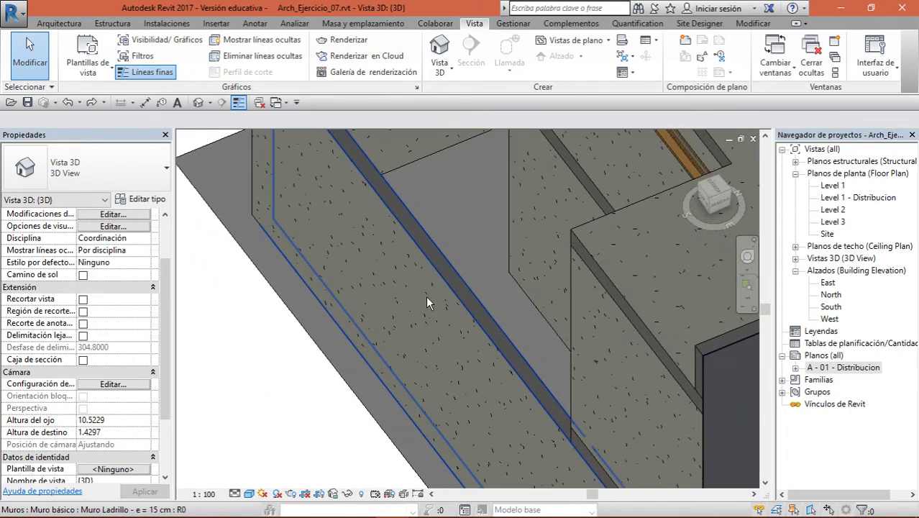
{"action": "scroll", "coordinate": [430, 262], "scroll_direction": "down", "scroll_amount": 5}
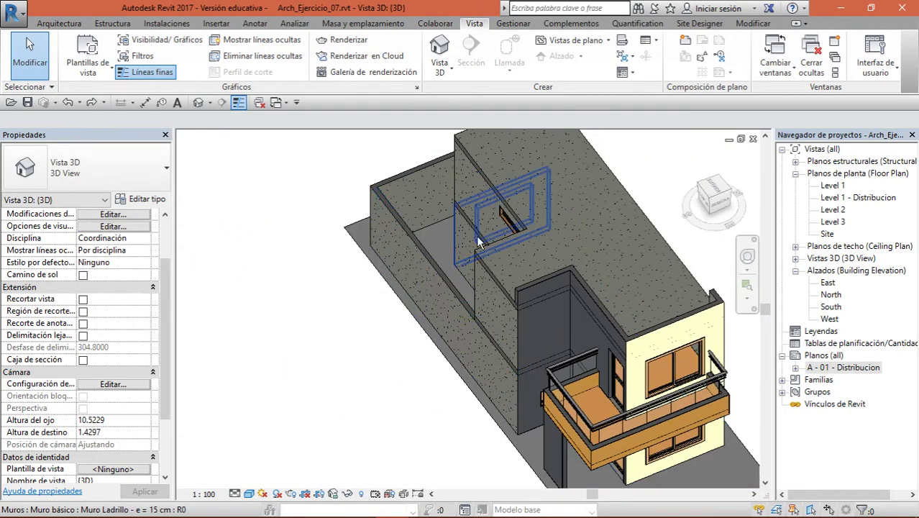
{"action": "middle_click_drag", "start_coordinate": [653, 181], "coordinate": [595, 176]}
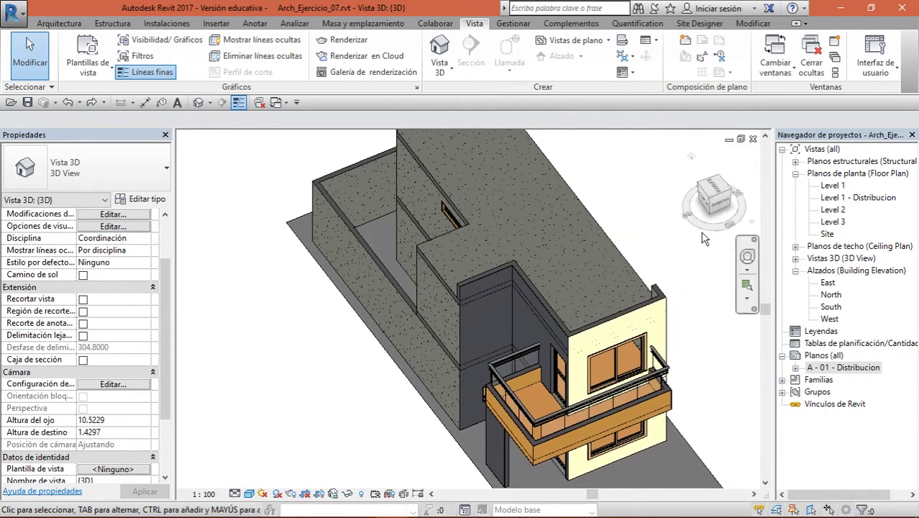
{"action": "left_click", "coordinate": [733, 200]}
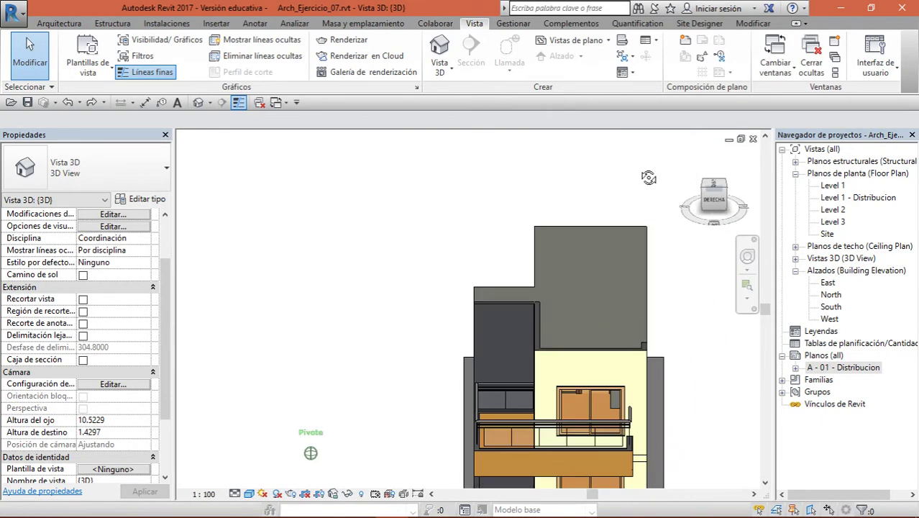
{"action": "middle_click_drag", "start_coordinate": [649, 178], "coordinate": [605, 188], "text": "shift"}
{"action": "middle_click_drag", "start_coordinate": [588, 267], "coordinate": [527, 141]}
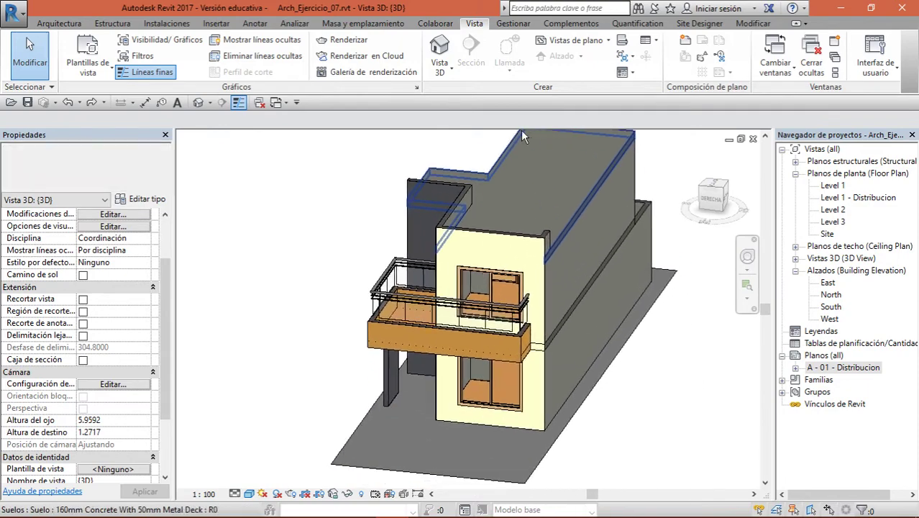
{"action": "scroll", "coordinate": [469, 295], "scroll_direction": "up", "scroll_amount": 5}
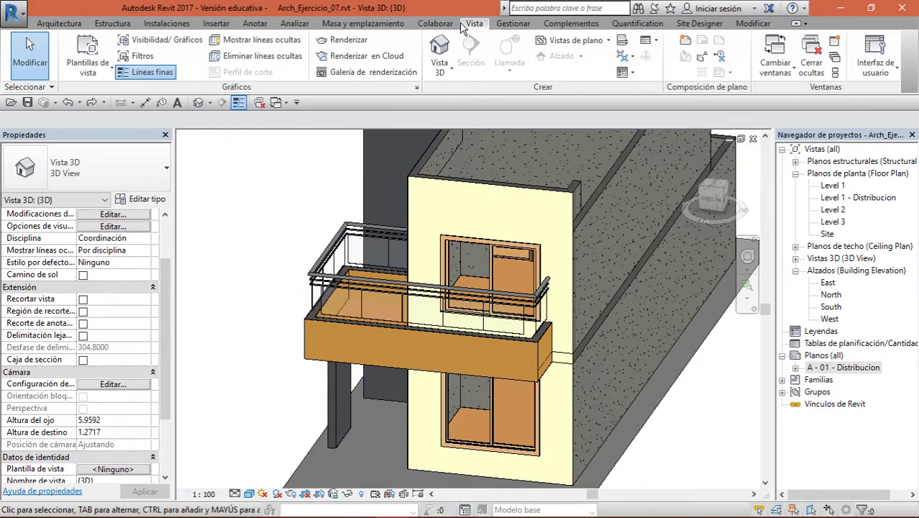
Create a new material takeoff for the <Multicategoría> category in the New Construction phase.
{"action": "left_click", "coordinate": [648, 41]}
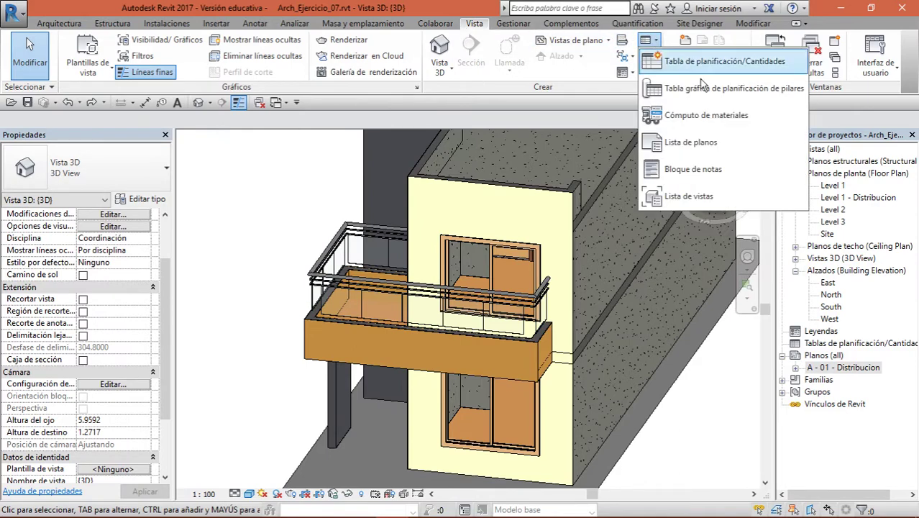
{"action": "left_click", "coordinate": [741, 118]}
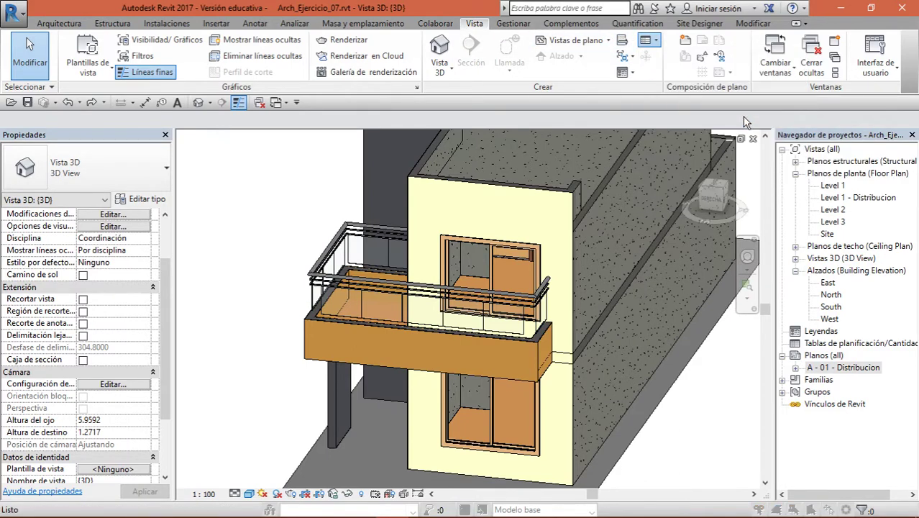
{"action": "left_click_drag", "start_coordinate": [506, 67], "coordinate": [417, 10]}
{"action": "left_click_drag", "start_coordinate": [486, 6], "coordinate": [536, 65]}
{"action": "mouse_move", "coordinate": [421, 179]}
{"action": "left_mouse_down"}
{"action": "mouse_move", "coordinate": [422, 253]}
{"action": "mouse_move", "coordinate": [426, 176]}
{"action": "left_mouse_up"}
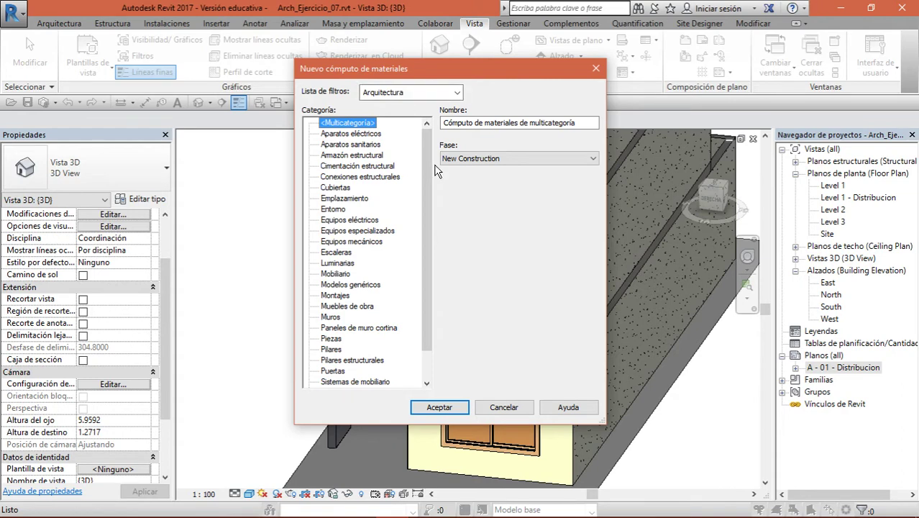
{"action": "scroll", "coordinate": [429, 169], "scroll_direction": "down", "scroll_amount": 1}
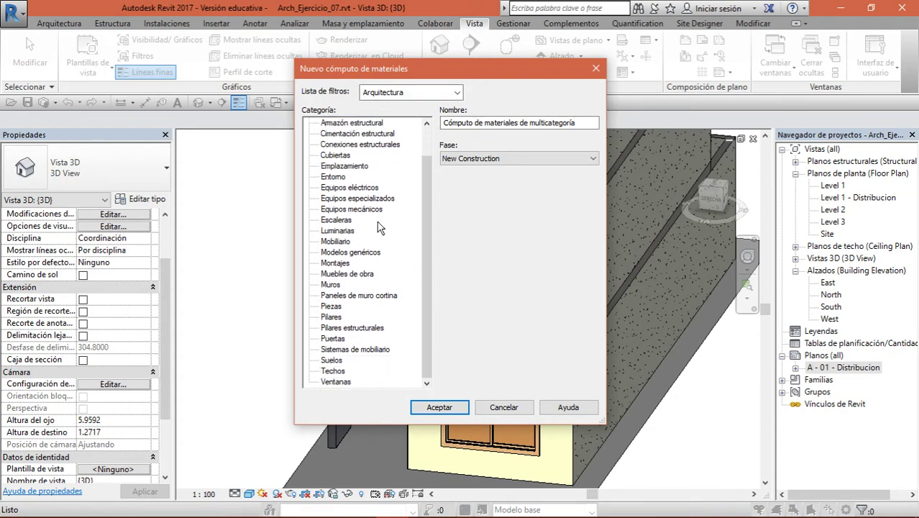
{"action": "left_click", "coordinate": [335, 339]}
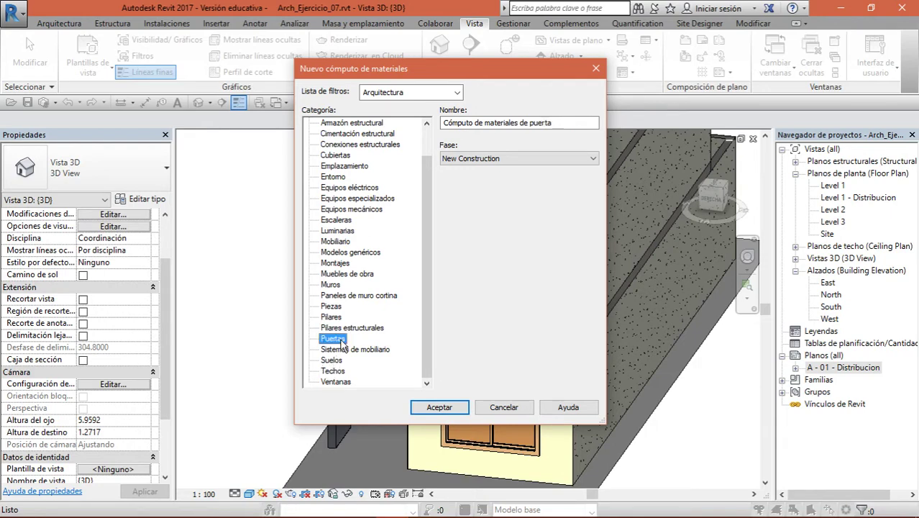
{"action": "left_click", "coordinate": [334, 276]}
{"action": "left_click", "coordinate": [335, 285]}
{"action": "scroll", "coordinate": [359, 260], "scroll_direction": "up", "scroll_amount": 1}
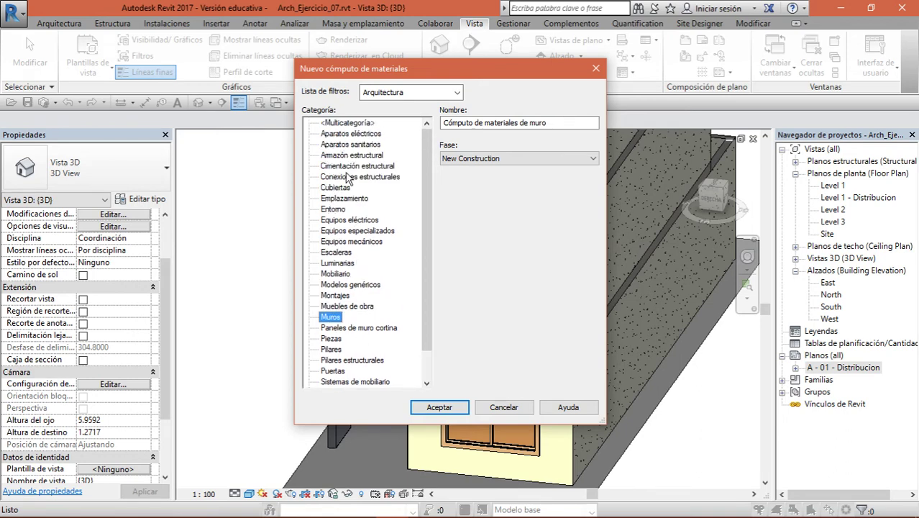
{"action": "left_click", "coordinate": [355, 123]}
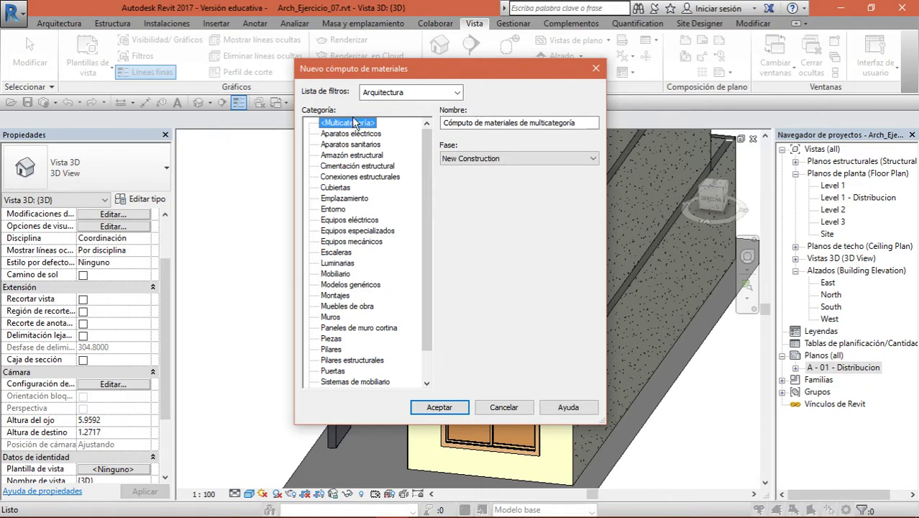
{"action": "mouse_move", "coordinate": [324, 517]}
{"action": "left_click", "coordinate": [434, 409]}
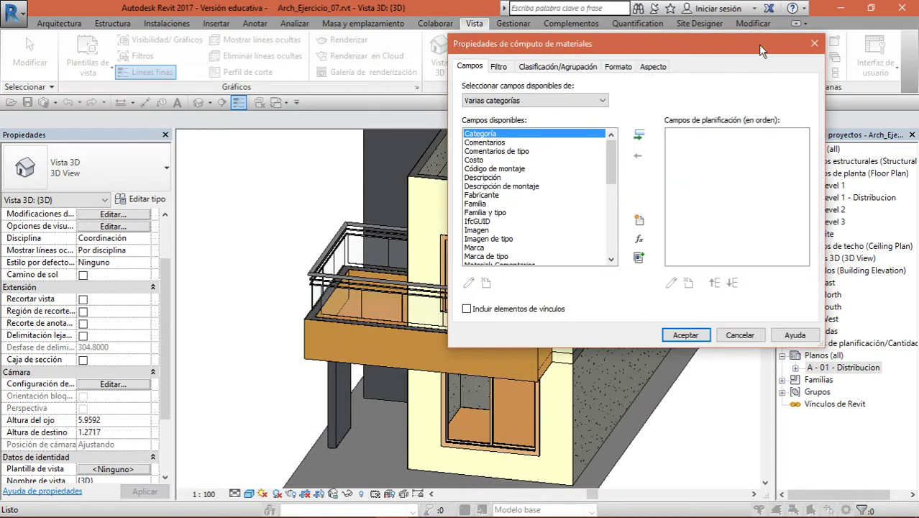
Look through the takeoff's filter, sorting/grouping, format and appearance settings, then return to its fields.
{"action": "left_click_drag", "start_coordinate": [758, 44], "coordinate": [540, 98]}
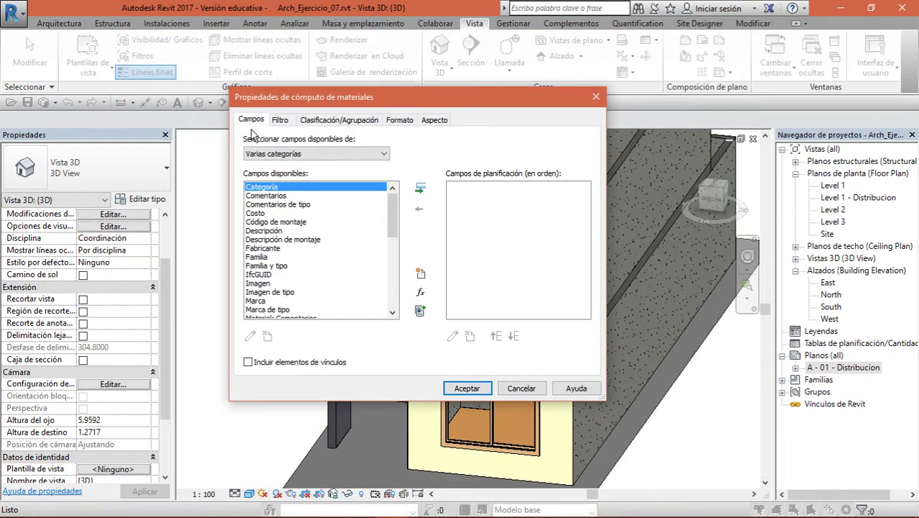
{"action": "left_click", "coordinate": [280, 120]}
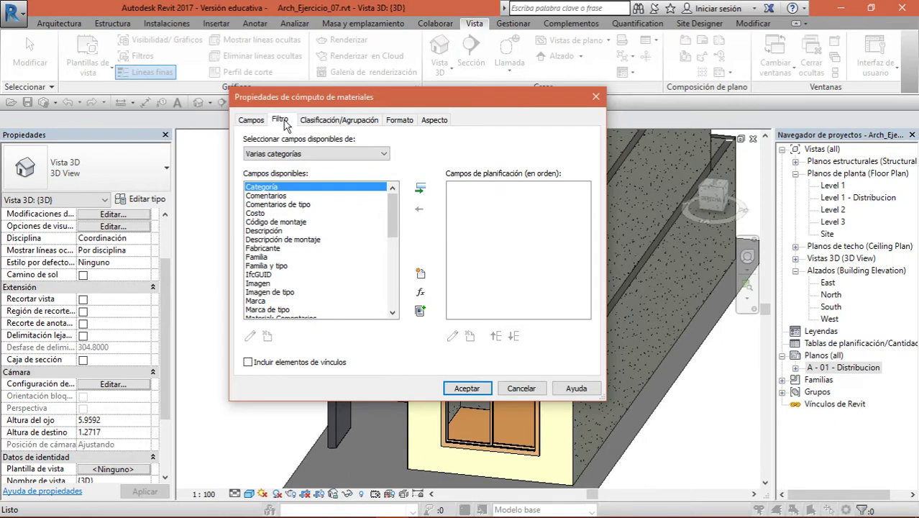
{"action": "left_click", "coordinate": [350, 124]}
{"action": "left_click", "coordinate": [415, 121]}
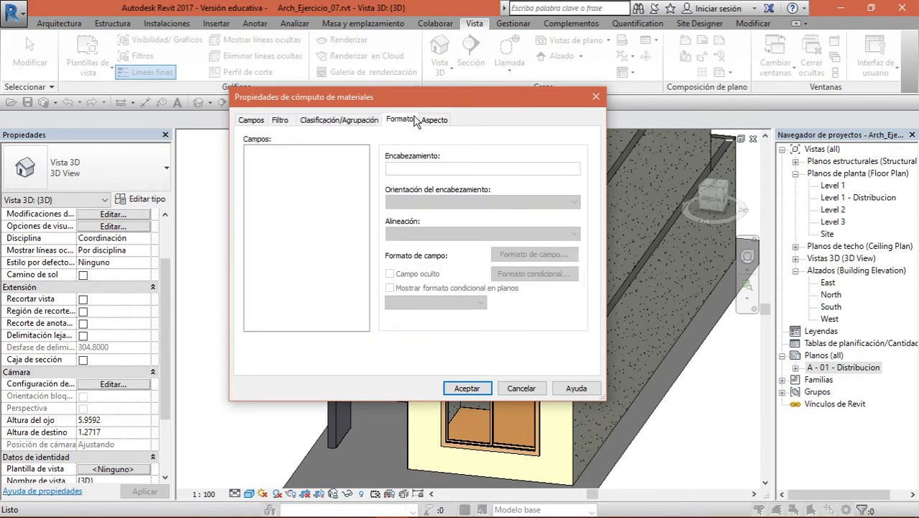
{"action": "left_click", "coordinate": [432, 120]}
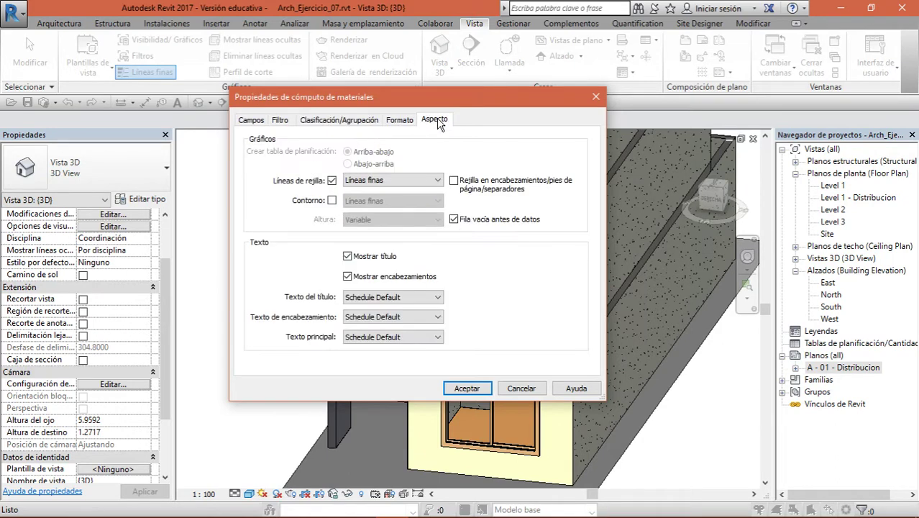
{"action": "left_click", "coordinate": [248, 120]}
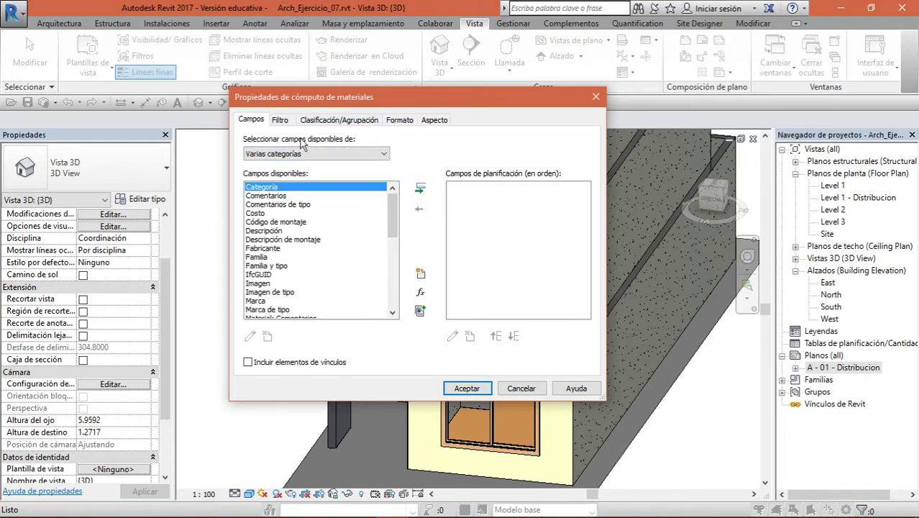
Add the fields Material: Nombre, Material: Área and Material: Volumen to the takeoff, in that order.
{"action": "left_click_drag", "start_coordinate": [388, 206], "coordinate": [372, 192]}
{"action": "scroll", "coordinate": [252, 309], "scroll_direction": "down", "scroll_amount": 1}
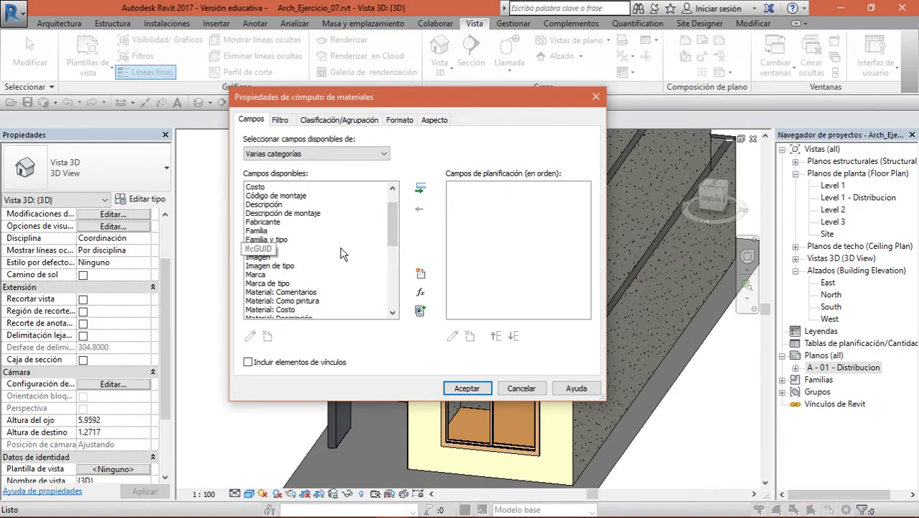
{"action": "scroll", "coordinate": [343, 254], "scroll_direction": "down", "scroll_amount": 5}
{"action": "scroll", "coordinate": [343, 254], "scroll_direction": "down", "scroll_amount": 2}
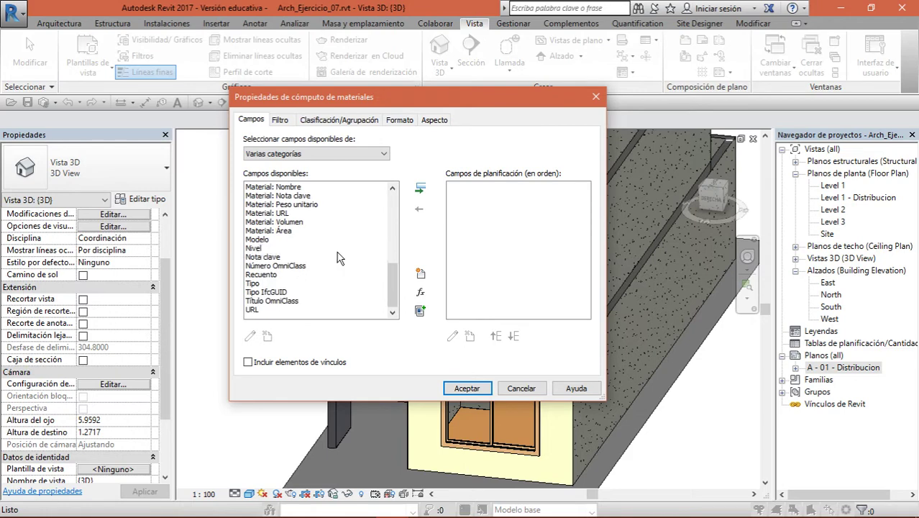
{"action": "scroll", "coordinate": [305, 286], "scroll_direction": "up", "scroll_amount": 7}
{"action": "scroll", "coordinate": [305, 286], "scroll_direction": "down", "scroll_amount": 3}
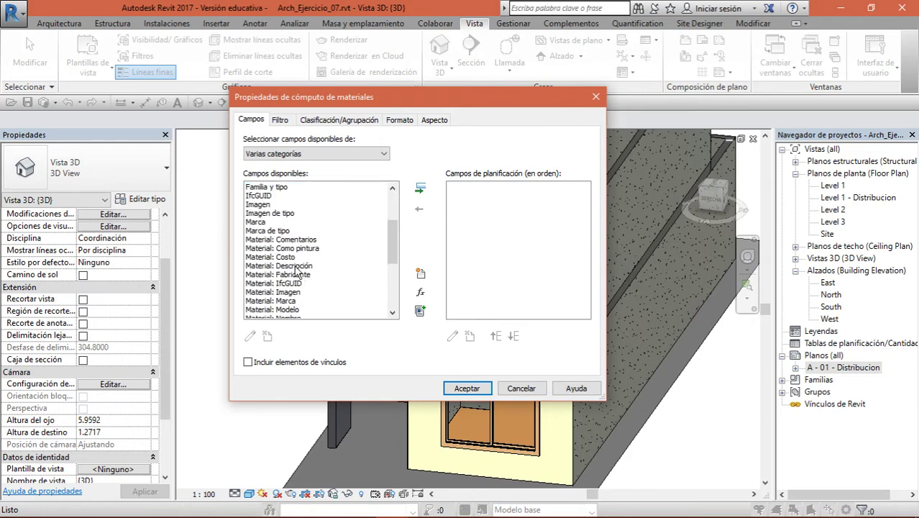
{"action": "scroll", "coordinate": [289, 299], "scroll_direction": "down", "scroll_amount": 2}
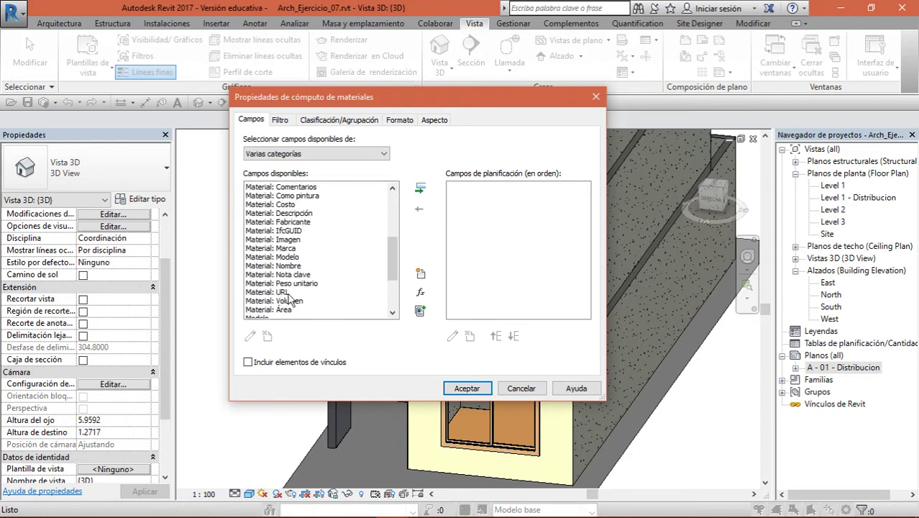
{"action": "scroll", "coordinate": [296, 275], "scroll_direction": "up", "scroll_amount": 1}
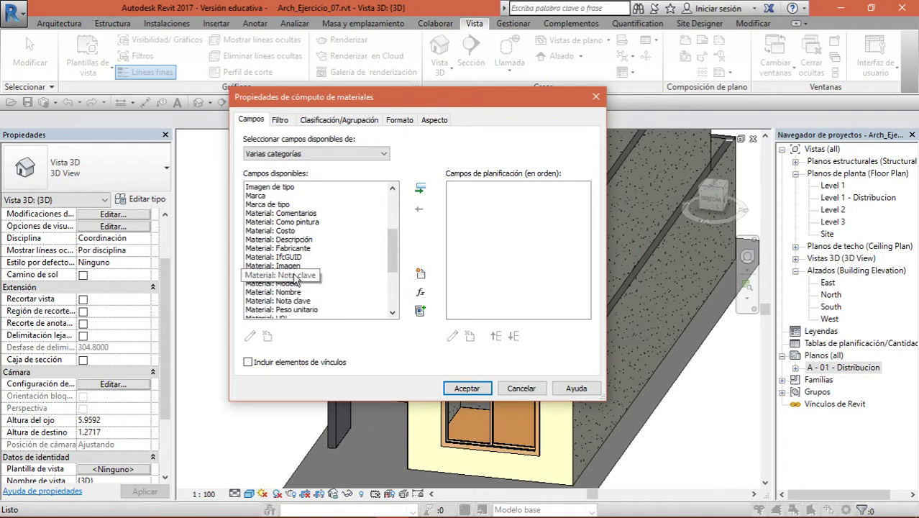
{"action": "scroll", "coordinate": [303, 266], "scroll_direction": "down", "scroll_amount": 2}
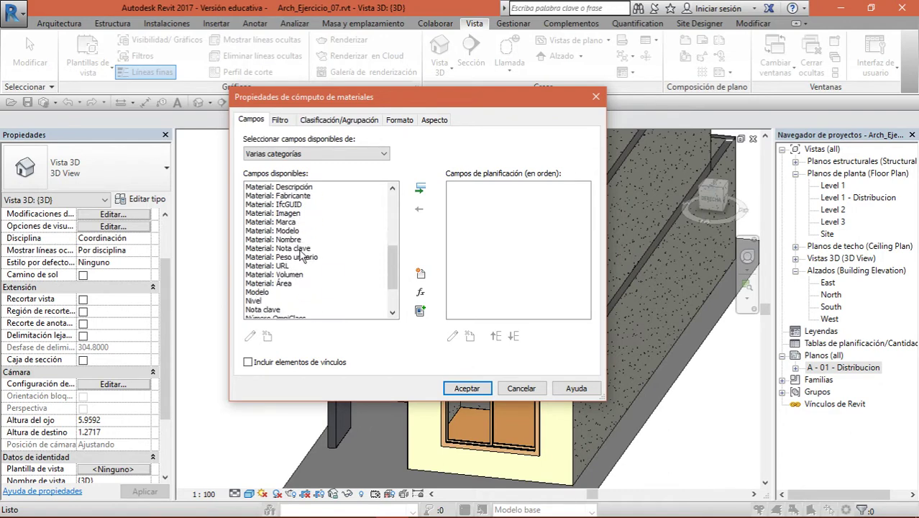
{"action": "left_click", "coordinate": [289, 241]}
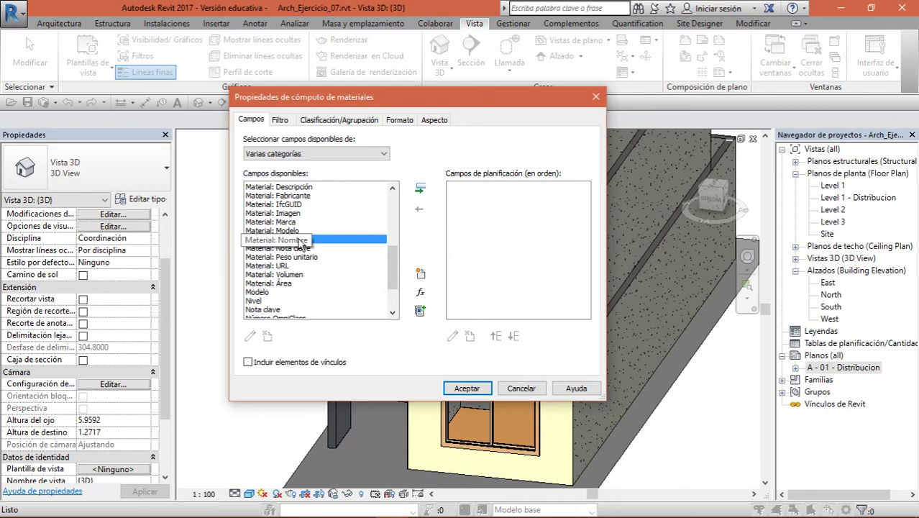
{"action": "double_click", "coordinate": [330, 243]}
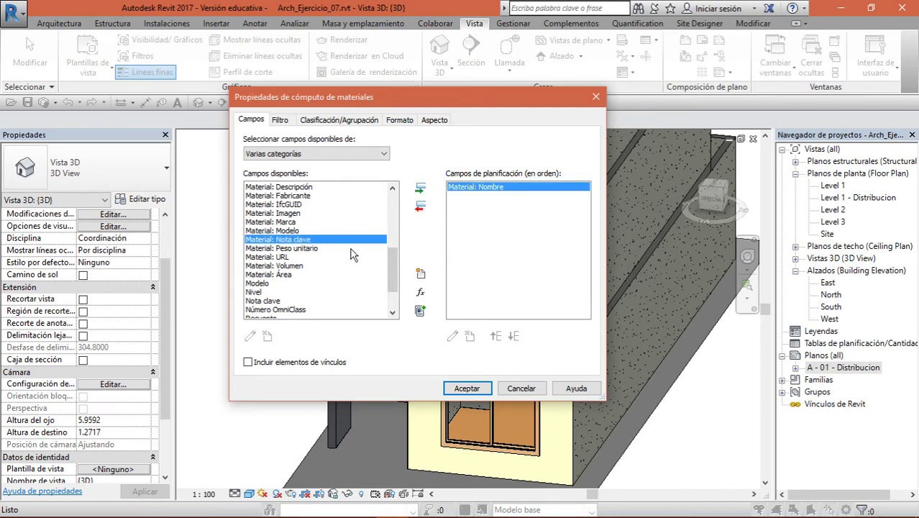
{"action": "double_click", "coordinate": [281, 275]}
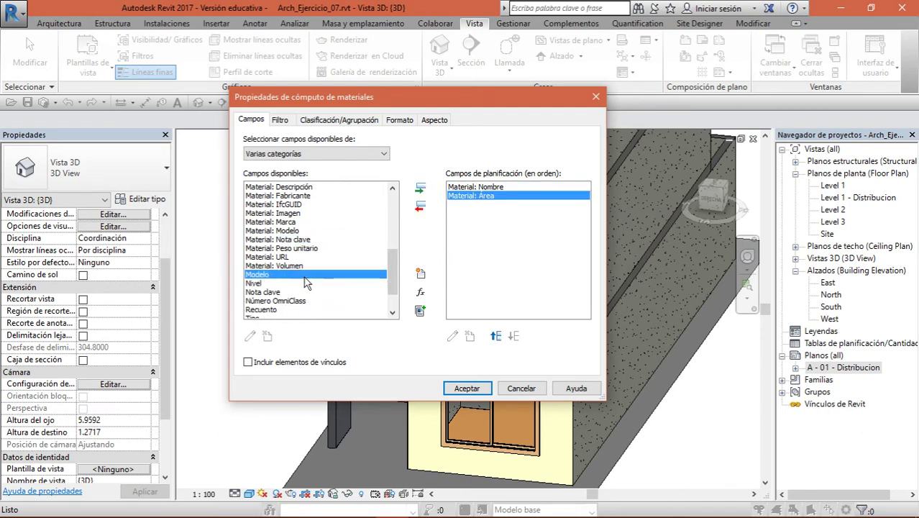
{"action": "double_click", "coordinate": [320, 266]}
Find the Material: Como pintura field among the available fields and add it to the takeoff.
{"action": "scroll", "coordinate": [322, 271], "scroll_direction": "up", "scroll_amount": 3}
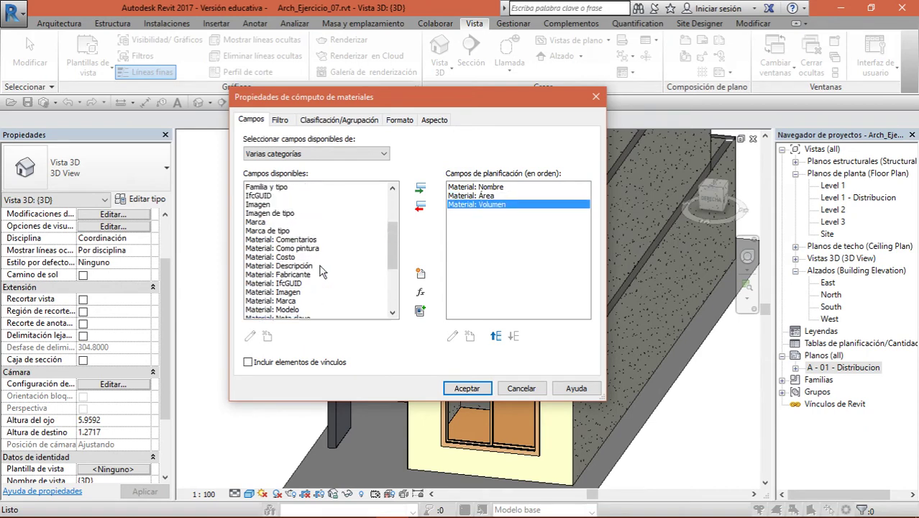
{"action": "scroll", "coordinate": [346, 269], "scroll_direction": "down", "scroll_amount": 4}
{"action": "scroll", "coordinate": [346, 270], "scroll_direction": "up", "scroll_amount": 7}
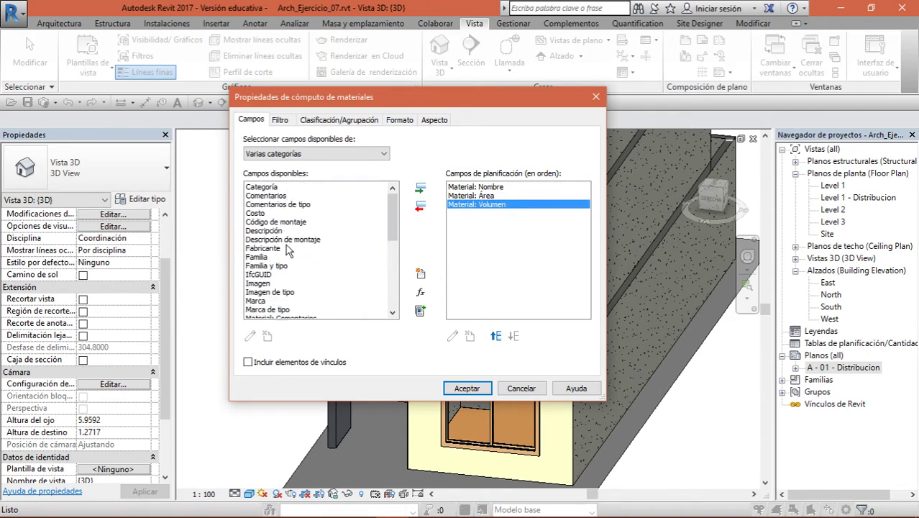
{"action": "left_click", "coordinate": [291, 231]}
{"action": "key", "text": "Up"}
{"action": "key", "text": "Up"}
{"action": "key", "text": "Up"}
{"action": "key", "text": "Up"}
{"action": "key", "text": "Up"}
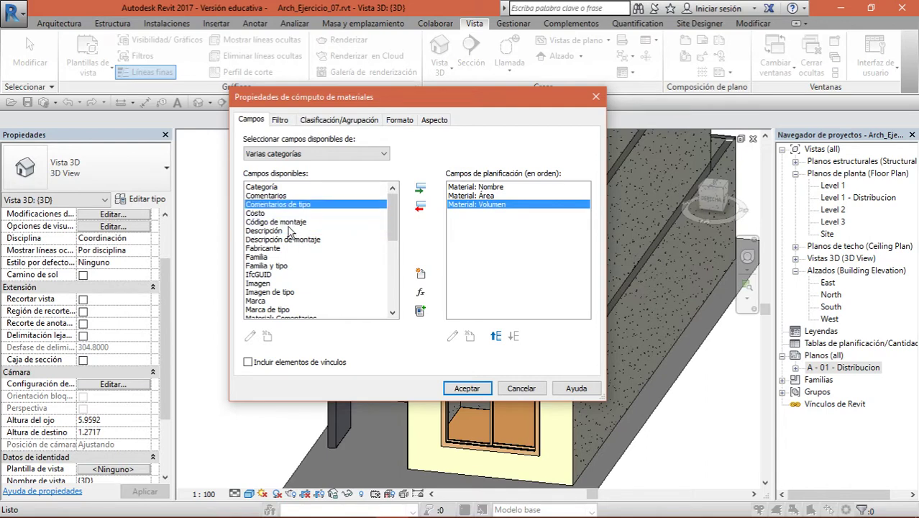
{"action": "key", "text": "Down"}
{"action": "key", "text": "Down"}
{"action": "key", "text": "Down"}
{"action": "key", "text": "Down"}
{"action": "key", "text": "Down"}
{"action": "key", "text": "Down"}
{"action": "key", "text": "Down"}
{"action": "key", "text": "Down"}
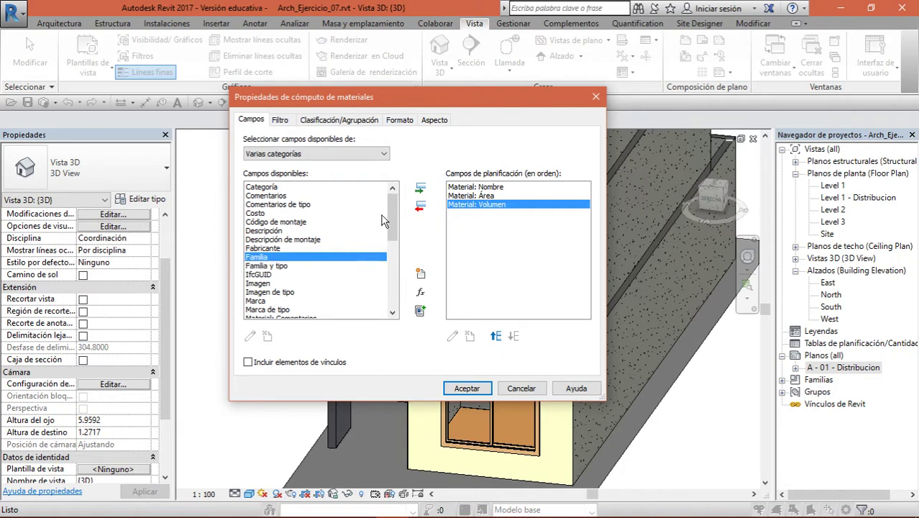
{"action": "key", "text": "Down"}
{"action": "key", "text": "Down"}
{"action": "key", "text": "Down"}
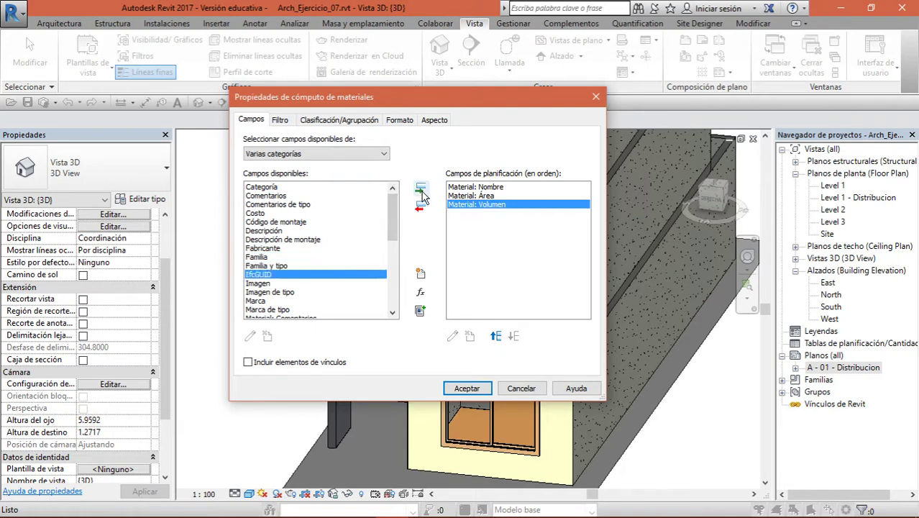
{"action": "key", "text": "Down"}
{"action": "key", "text": "Down"}
{"action": "key", "text": "Down"}
{"action": "key", "text": "Down"}
{"action": "key", "text": "Down"}
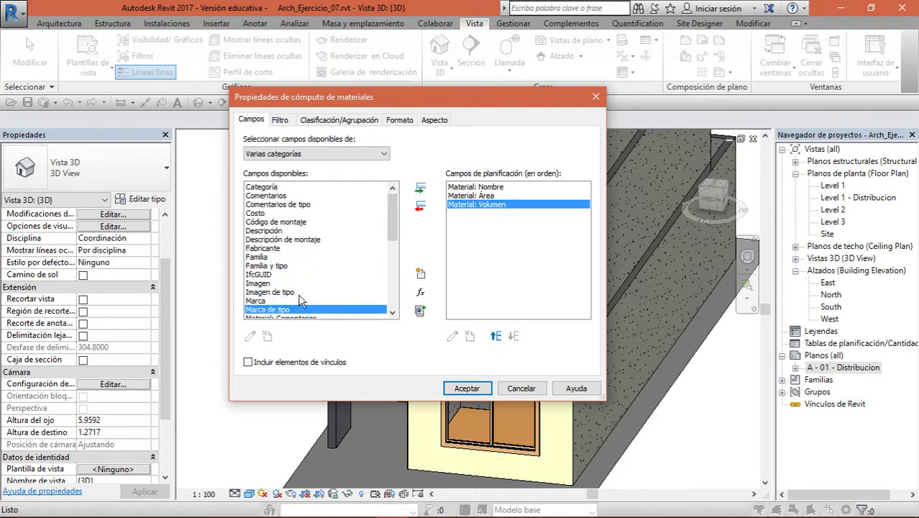
{"action": "key", "text": "Down"}
{"action": "key", "text": "Up"}
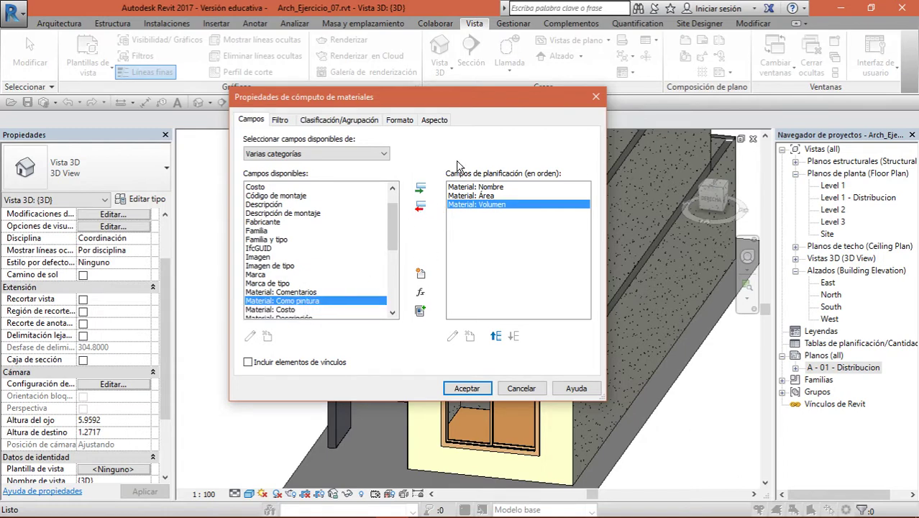
{"action": "left_click", "coordinate": [421, 189]}
Move the Material: Como pintura field up two places so it directly follows Material: Nombre.
{"action": "scroll", "coordinate": [376, 262], "scroll_direction": "down", "scroll_amount": 2}
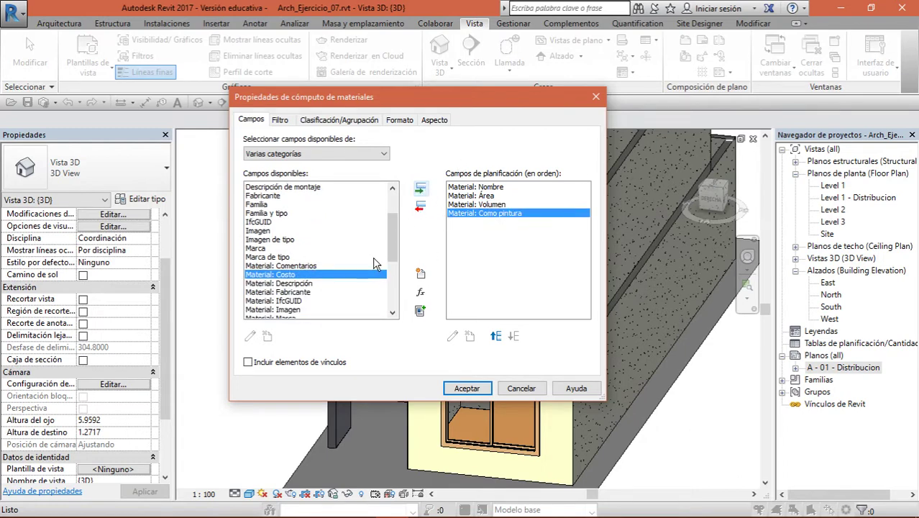
{"action": "scroll", "coordinate": [299, 257], "scroll_direction": "down", "scroll_amount": 4}
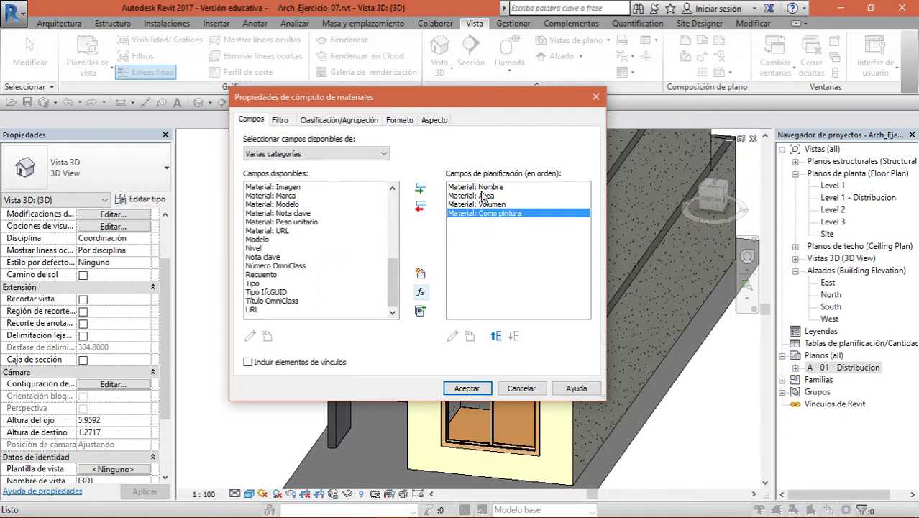
{"action": "left_click", "coordinate": [496, 336]}
{"action": "left_click", "coordinate": [496, 336]}
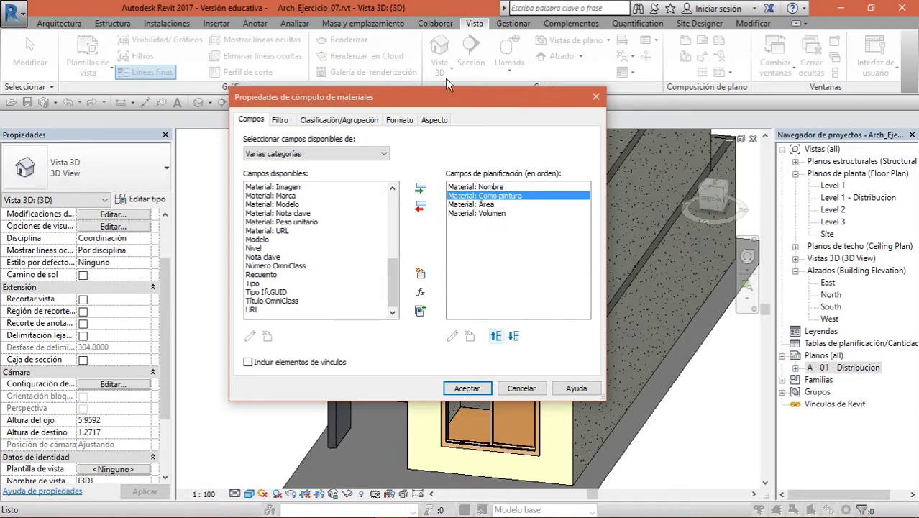
Check the order of the chosen fields and accept the takeoff properties to generate the schedule.
{"action": "left_click", "coordinate": [505, 205]}
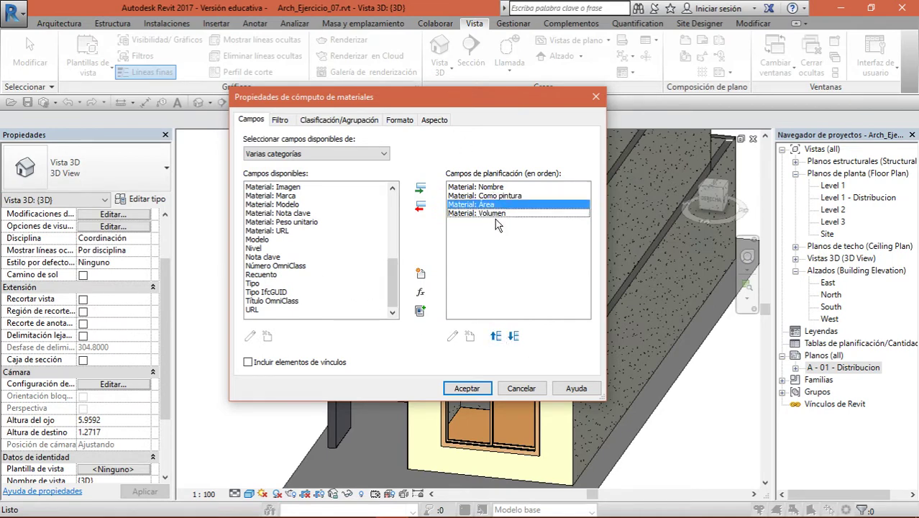
{"action": "left_click", "coordinate": [495, 214]}
{"action": "key", "text": "Home"}
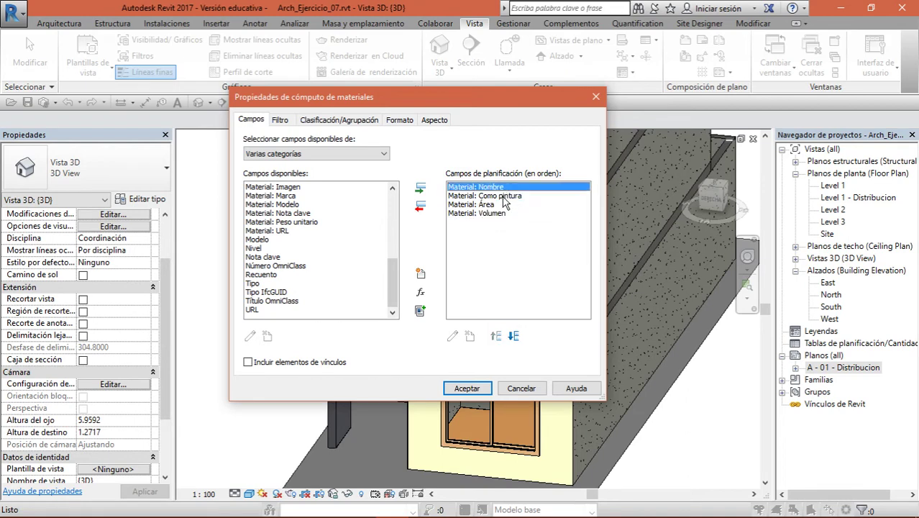
{"action": "left_click", "coordinate": [484, 385]}
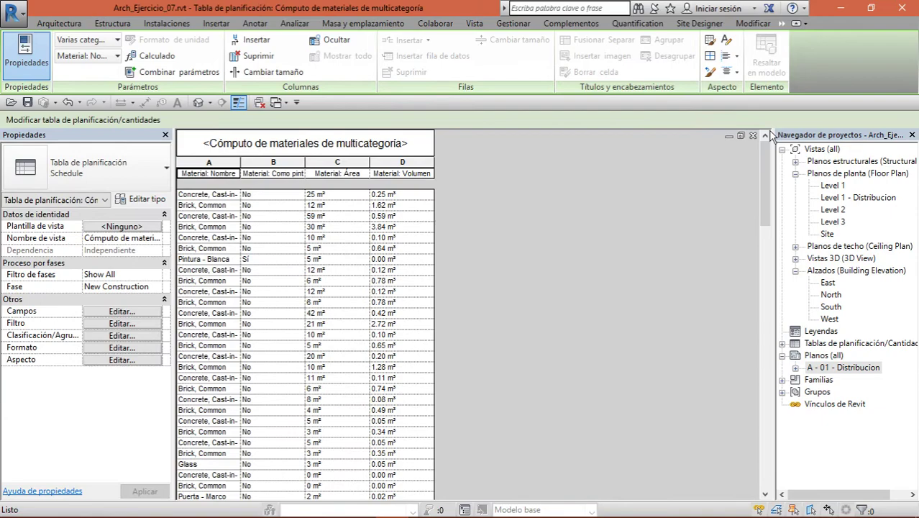
Widen the Material: Nombre and Material: Como pintura columns so their contents and headings fit completely.
{"action": "left_click_drag", "start_coordinate": [767, 169], "coordinate": [794, 141]}
{"action": "left_click_drag", "start_coordinate": [241, 169], "coordinate": [318, 175]}
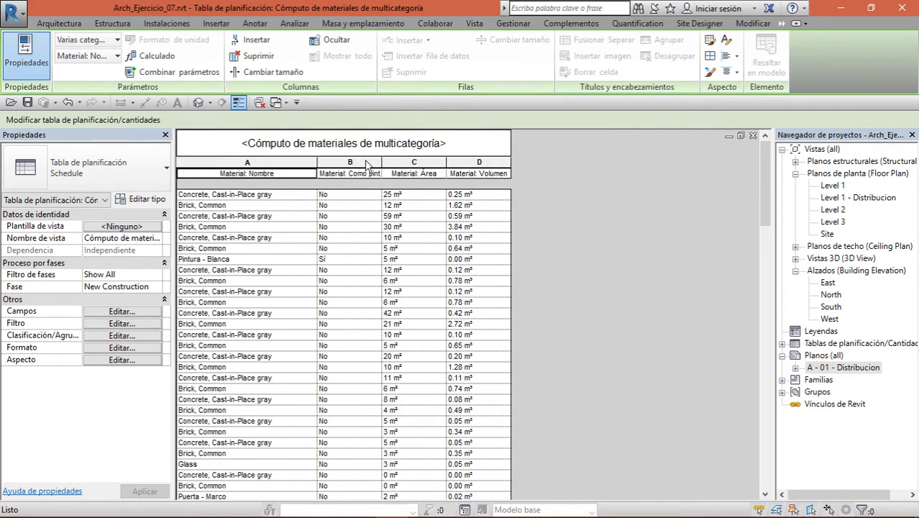
{"action": "left_click_drag", "start_coordinate": [382, 167], "coordinate": [444, 168]}
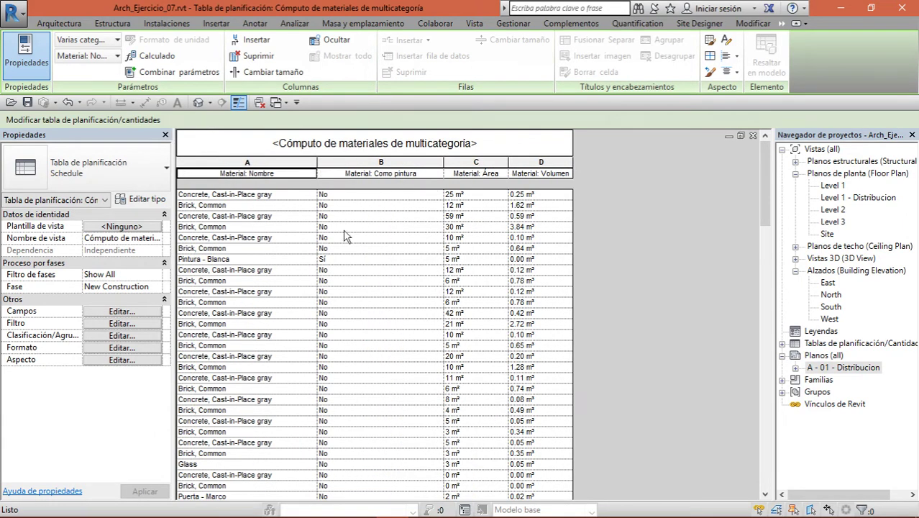
Examine the takeoff rows, comparing the Material: Como pintura values of the painted and unpainted materials.
{"action": "left_click", "coordinate": [423, 205]}
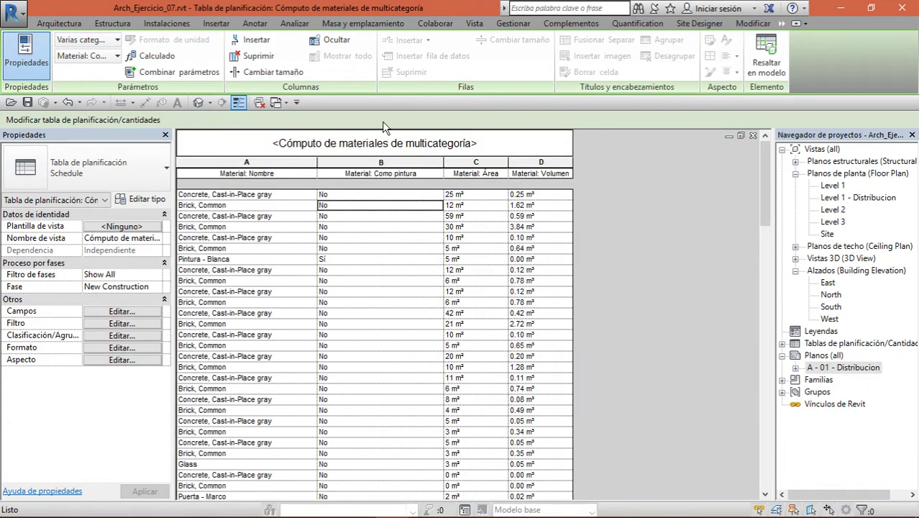
{"action": "left_click", "coordinate": [344, 259]}
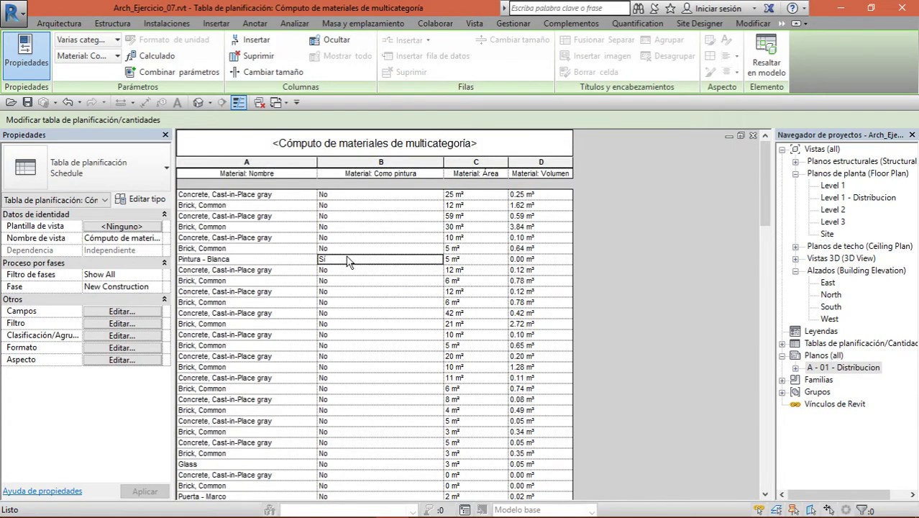
{"action": "scroll", "coordinate": [345, 276], "scroll_direction": "down", "scroll_amount": 3}
{"action": "scroll", "coordinate": [380, 276], "scroll_direction": "up", "scroll_amount": 3}
{"action": "scroll", "coordinate": [483, 189], "scroll_direction": "down", "scroll_amount": 3}
{"action": "scroll", "coordinate": [484, 191], "scroll_direction": "up", "scroll_amount": 3}
{"action": "scroll", "coordinate": [549, 222], "scroll_direction": "down", "scroll_amount": 15}
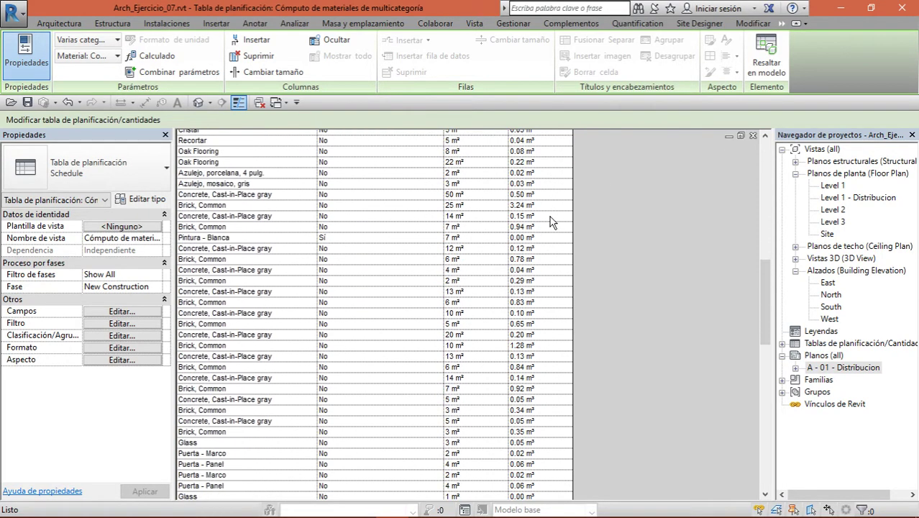
{"action": "scroll", "coordinate": [549, 217], "scroll_direction": "up", "scroll_amount": 15}
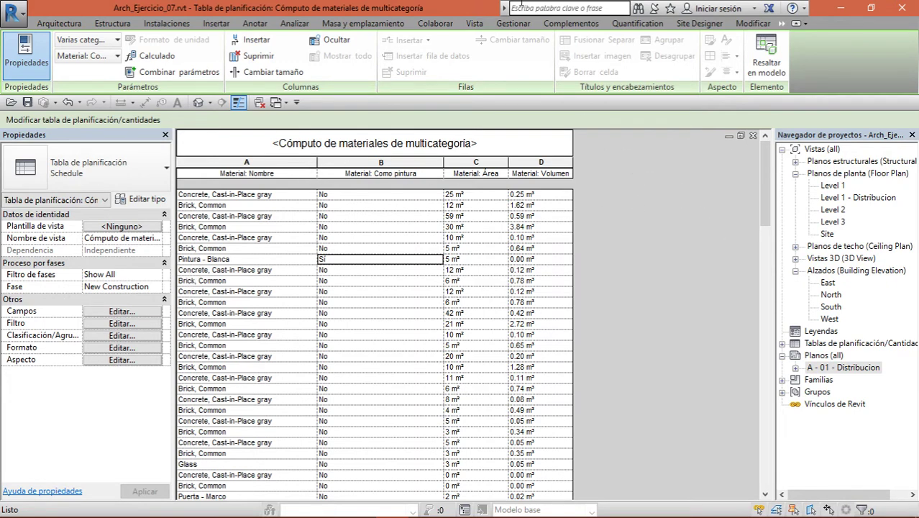
Tile all open views and close every one except the material takeoff and the 3D view.
{"action": "left_click", "coordinate": [476, 26]}
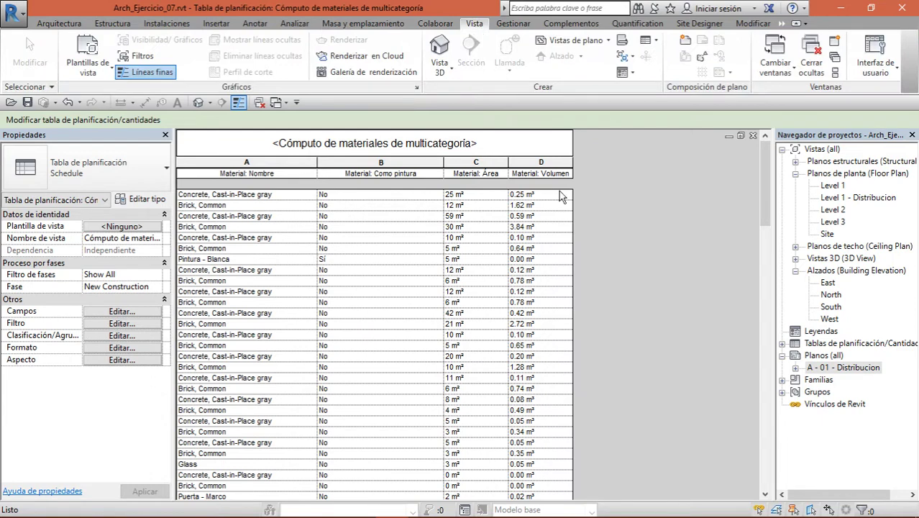
{"action": "left_click", "coordinate": [835, 74]}
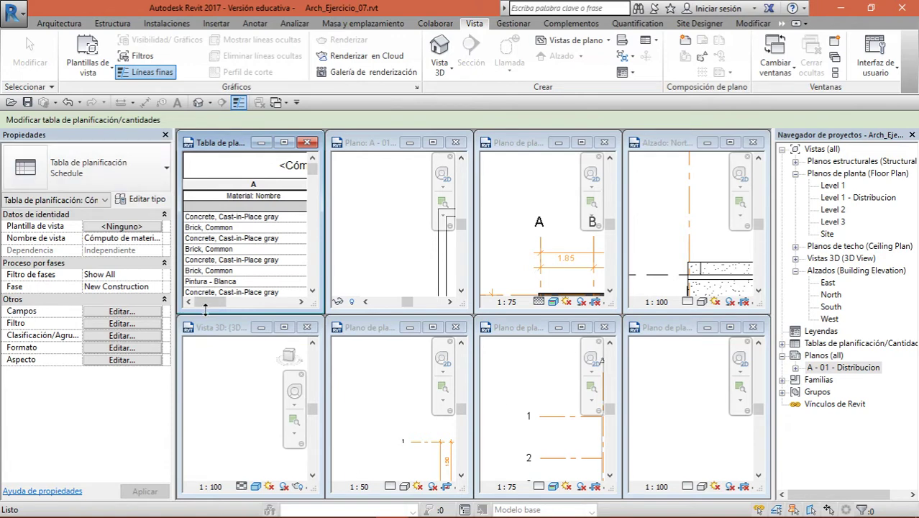
{"action": "left_click", "coordinate": [456, 142]}
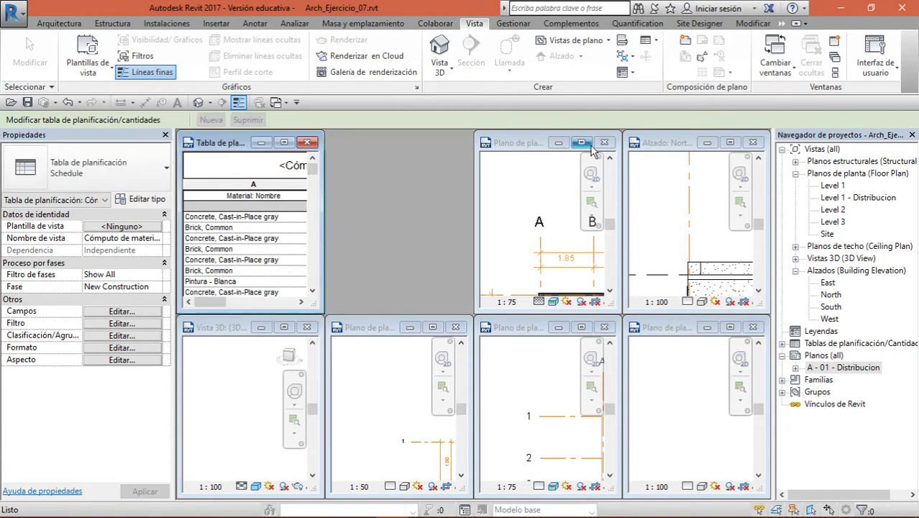
{"action": "left_click", "coordinate": [604, 142]}
{"action": "left_click", "coordinate": [752, 142]}
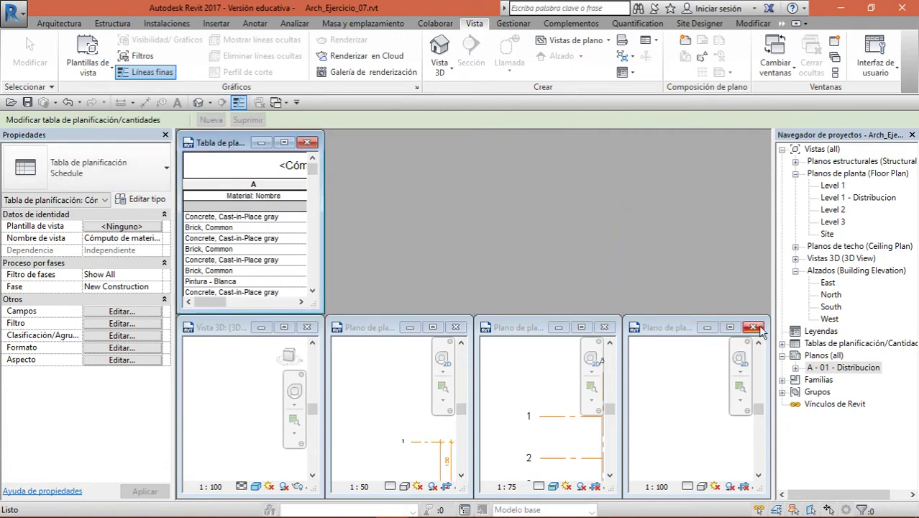
{"action": "left_click", "coordinate": [753, 326]}
{"action": "left_click", "coordinate": [605, 327]}
{"action": "left_click", "coordinate": [455, 327]}
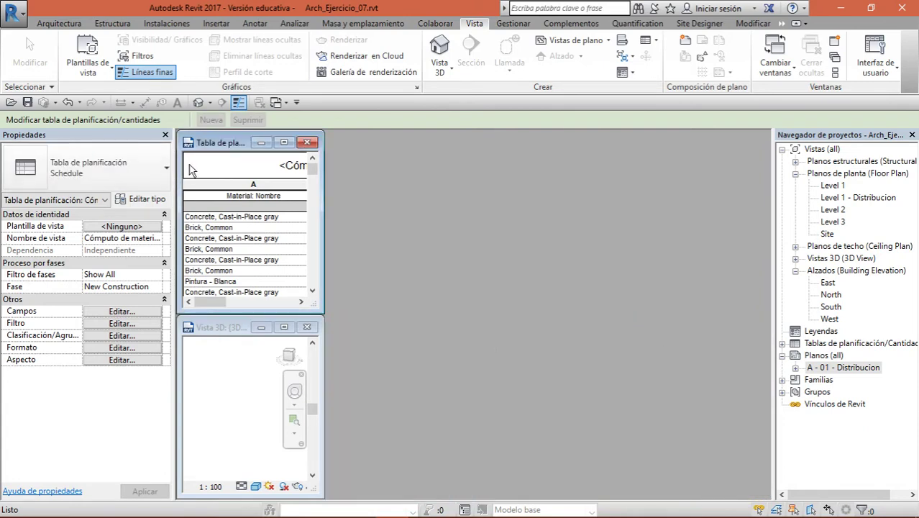
Close the project browser and tile the takeoff and the 3D view side by side across the full width.
{"action": "left_click", "coordinate": [836, 73]}
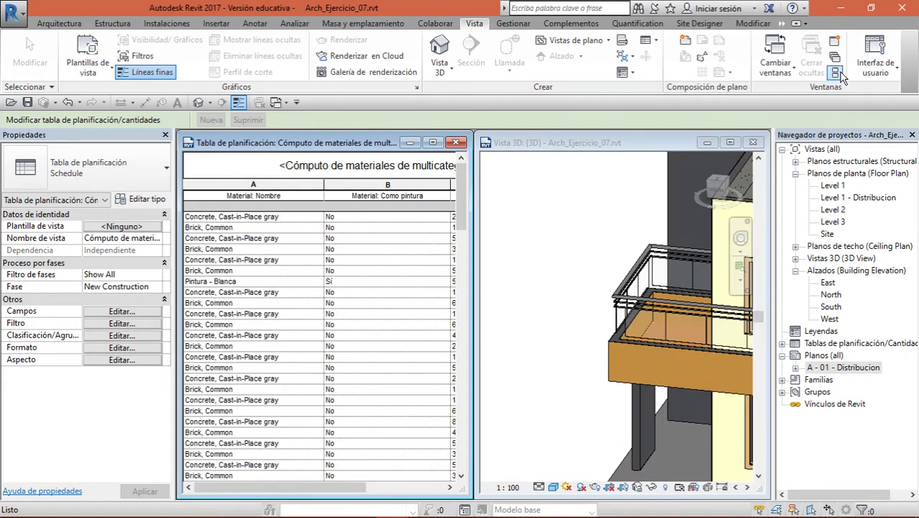
{"action": "scroll", "coordinate": [534, 296], "scroll_direction": "down", "scroll_amount": 3}
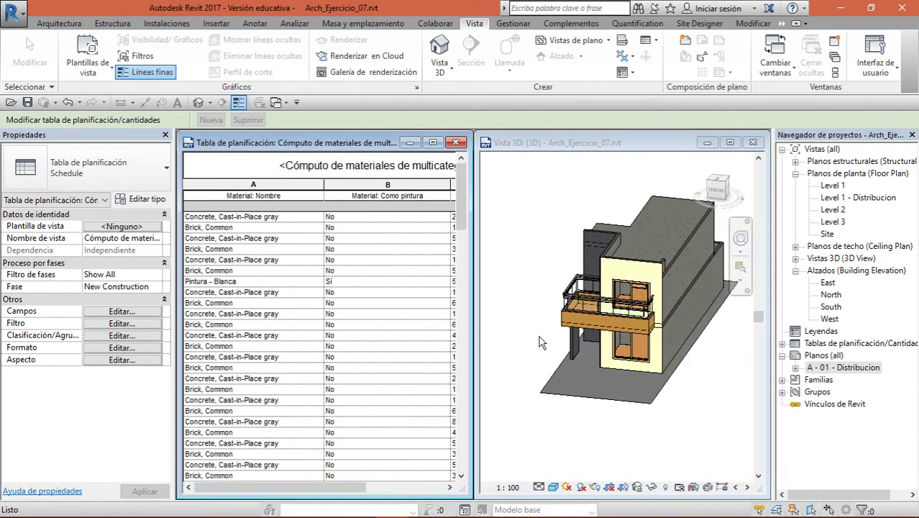
{"action": "scroll", "coordinate": [401, 307], "scroll_direction": "down", "scroll_amount": 3}
{"action": "scroll", "coordinate": [356, 309], "scroll_direction": "up", "scroll_amount": 3}
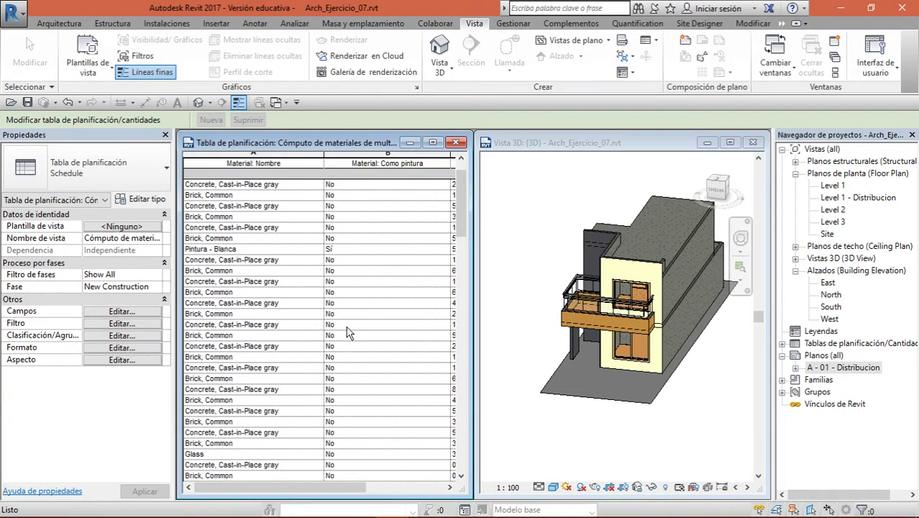
{"action": "left_click", "coordinate": [912, 137]}
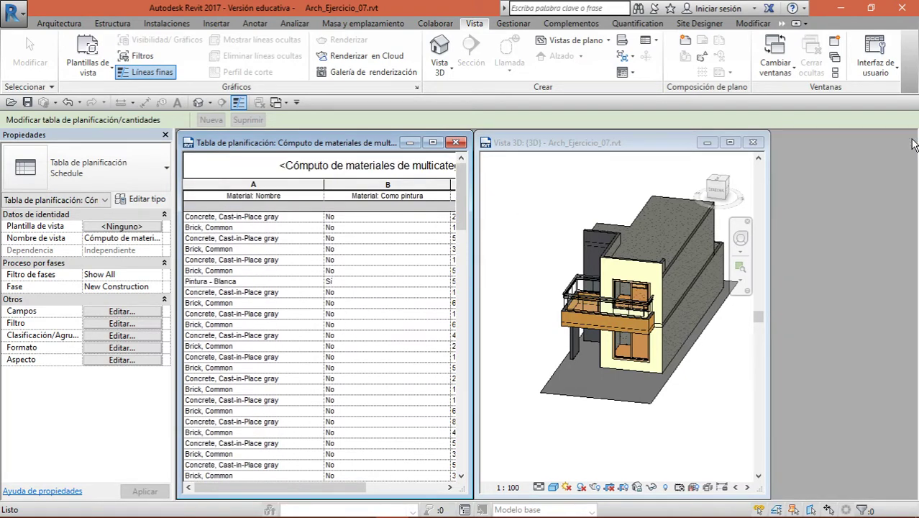
{"action": "left_click", "coordinate": [835, 73]}
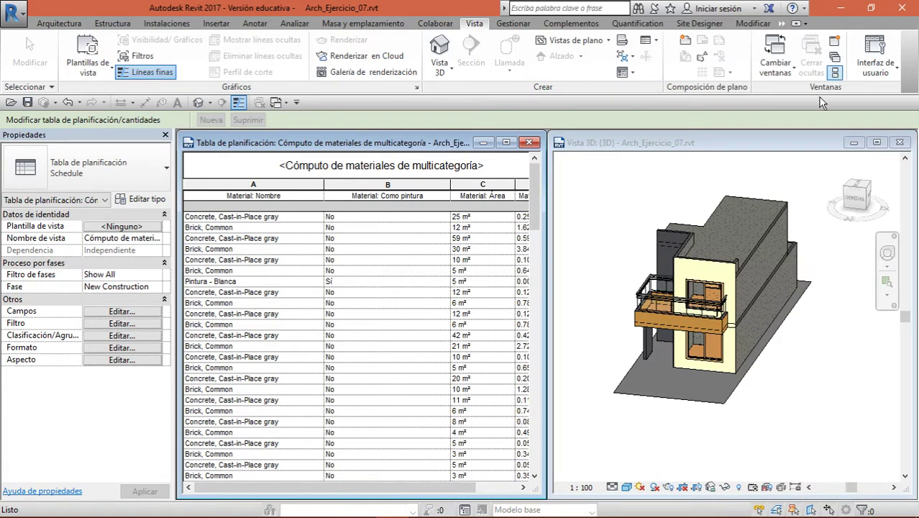
Select the first Concrete, Cast-in-Place gray and Brick, Common rows and locate their wall in the 3D view.
{"action": "scroll", "coordinate": [301, 377], "scroll_direction": "down", "scroll_amount": 1}
{"action": "scroll", "coordinate": [303, 374], "scroll_direction": "up", "scroll_amount": 1}
{"action": "left_click", "coordinate": [246, 219]}
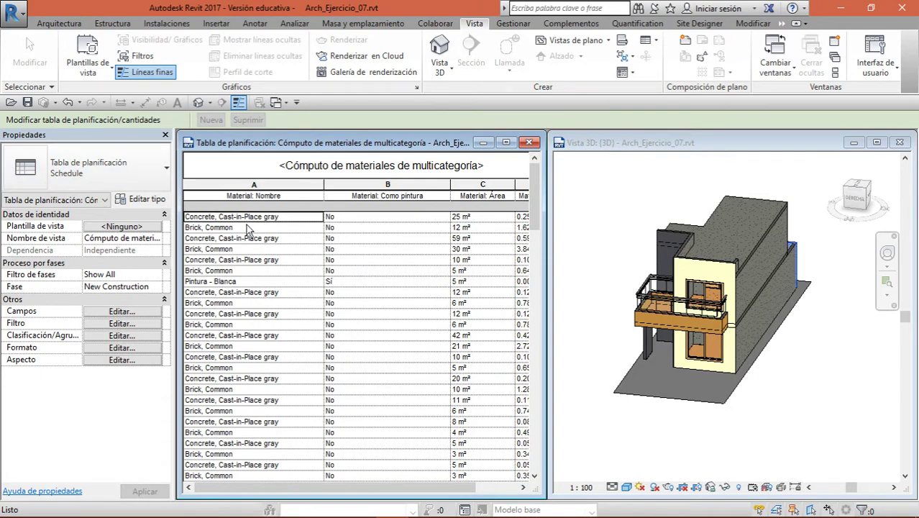
{"action": "left_click", "coordinate": [255, 228]}
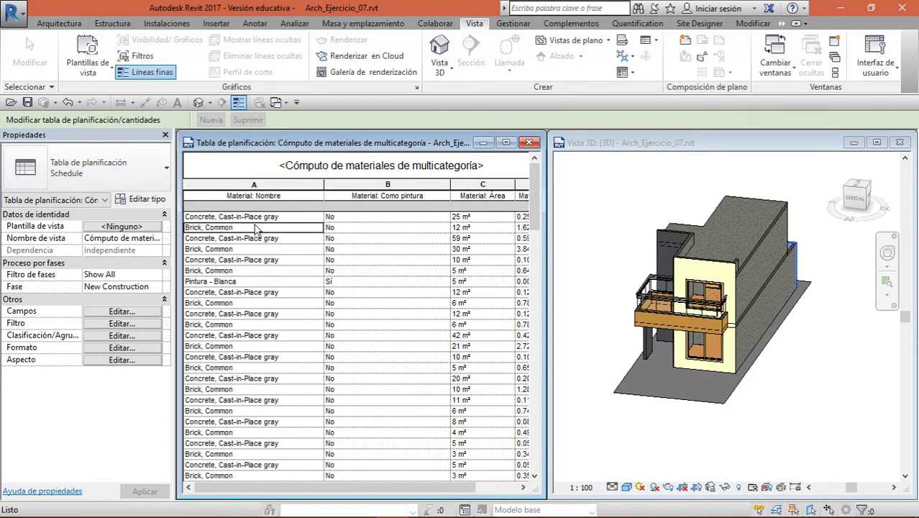
{"action": "left_click", "coordinate": [849, 210]}
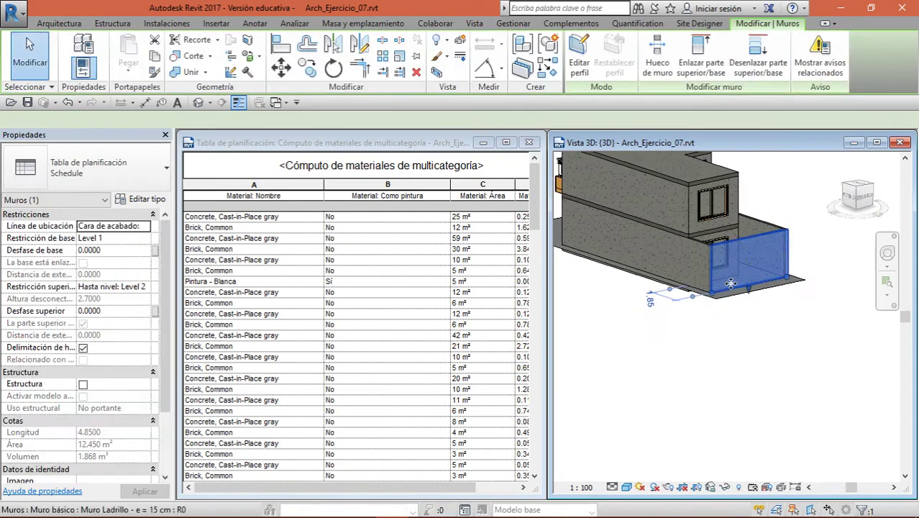
Select the Glass row below the door panels in the takeoff and inspect its window up close in the 3D view.
{"action": "scroll", "coordinate": [272, 331], "scroll_direction": "down", "scroll_amount": 10}
{"action": "scroll", "coordinate": [272, 331], "scroll_direction": "down", "scroll_amount": 2}
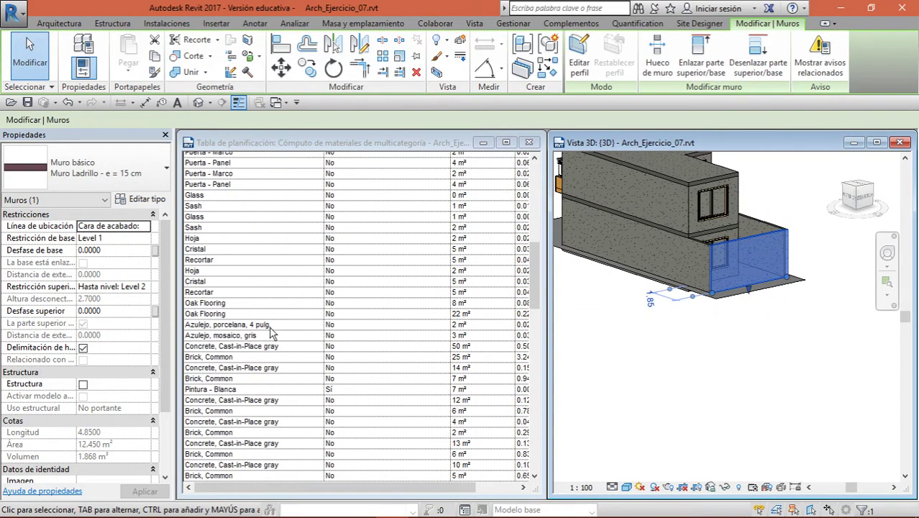
{"action": "left_click", "coordinate": [241, 195]}
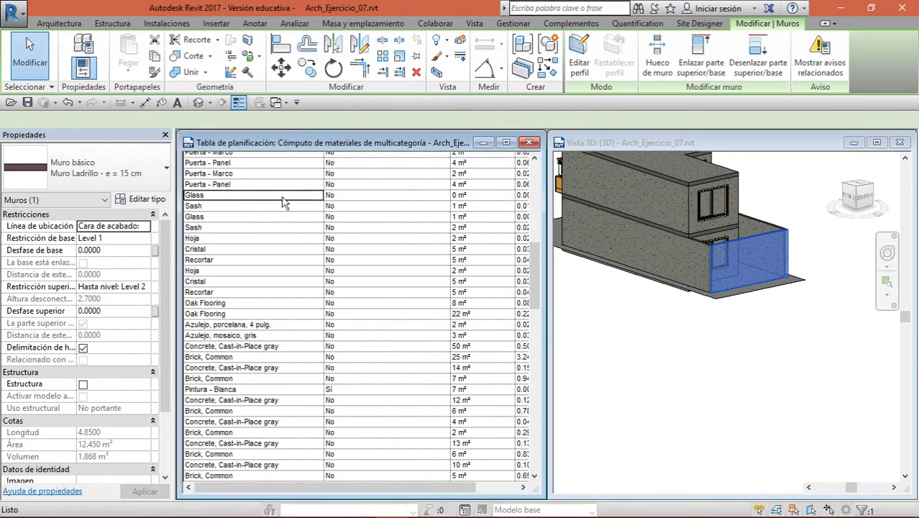
{"action": "left_click", "coordinate": [788, 331]}
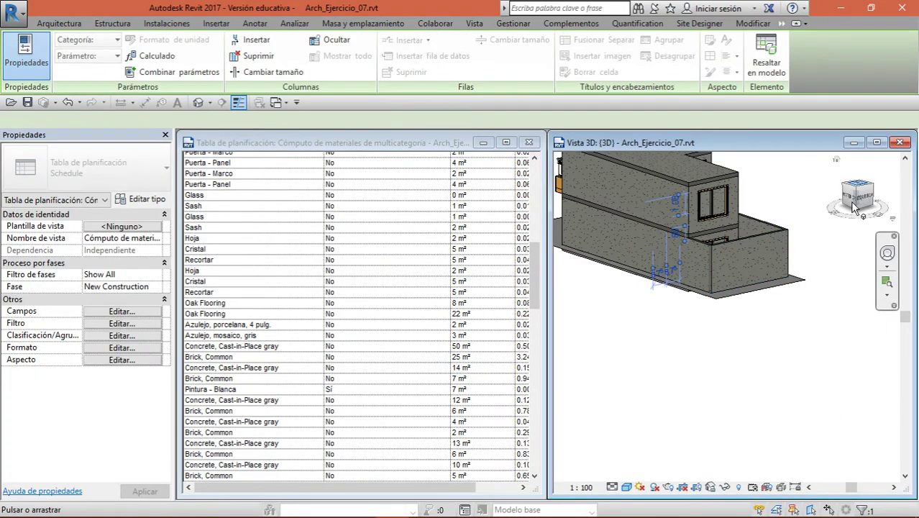
{"action": "left_click_drag", "start_coordinate": [861, 204], "coordinate": [836, 229]}
{"action": "middle_click_drag", "start_coordinate": [813, 277], "coordinate": [636, 267], "text": "shift"}
{"action": "scroll", "coordinate": [644, 237], "scroll_direction": "up", "scroll_amount": 8}
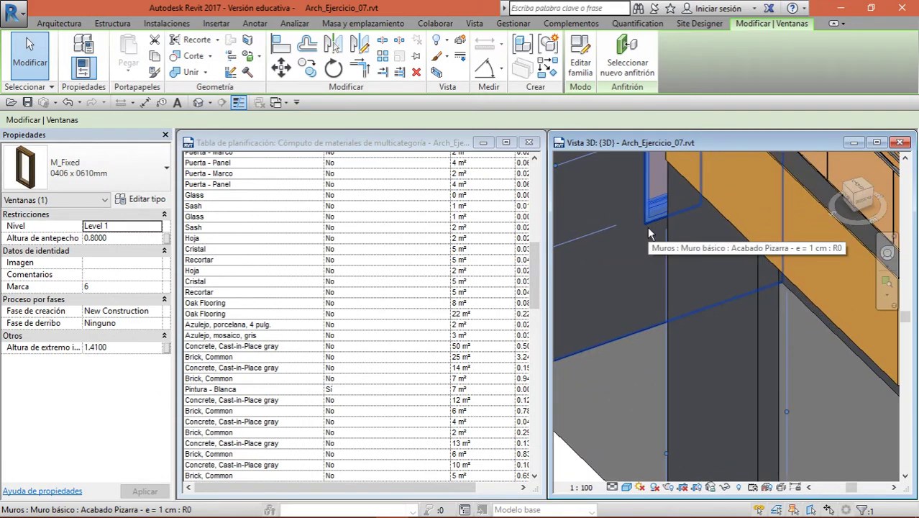
{"action": "scroll", "coordinate": [648, 230], "scroll_direction": "down", "scroll_amount": 8}
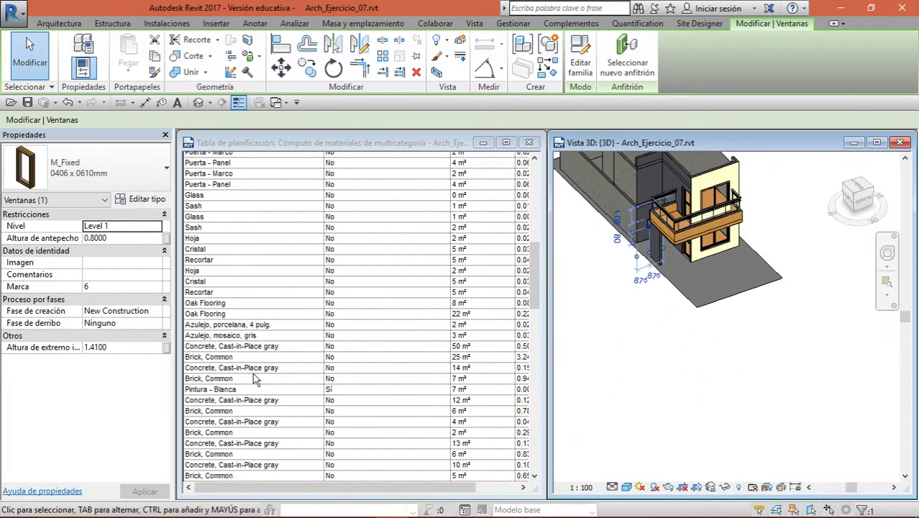
Select the Pintura - Blanca row just below Metal Deck (1) near the end of the takeoff and inspect its floor in the 3D view.
{"action": "scroll", "coordinate": [255, 379], "scroll_direction": "down", "scroll_amount": 4}
{"action": "scroll", "coordinate": [256, 381], "scroll_direction": "down", "scroll_amount": 10}
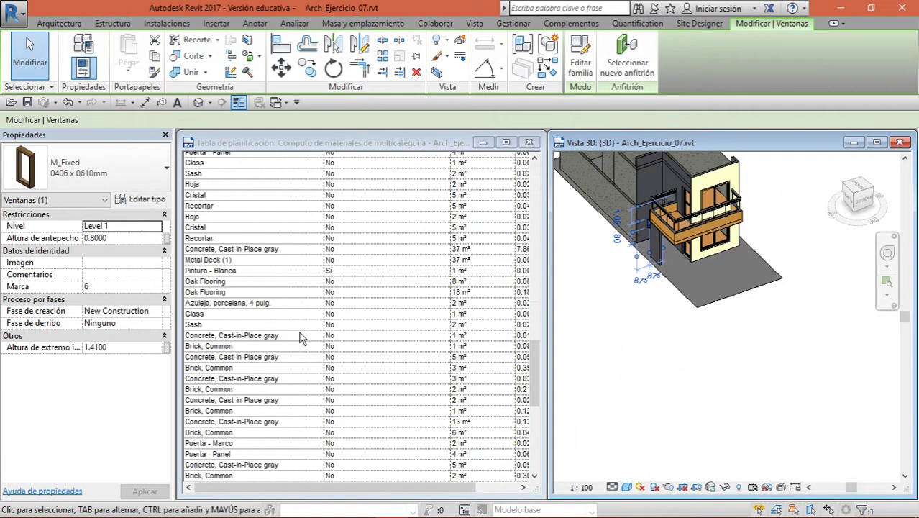
{"action": "scroll", "coordinate": [280, 336], "scroll_direction": "up", "scroll_amount": 7}
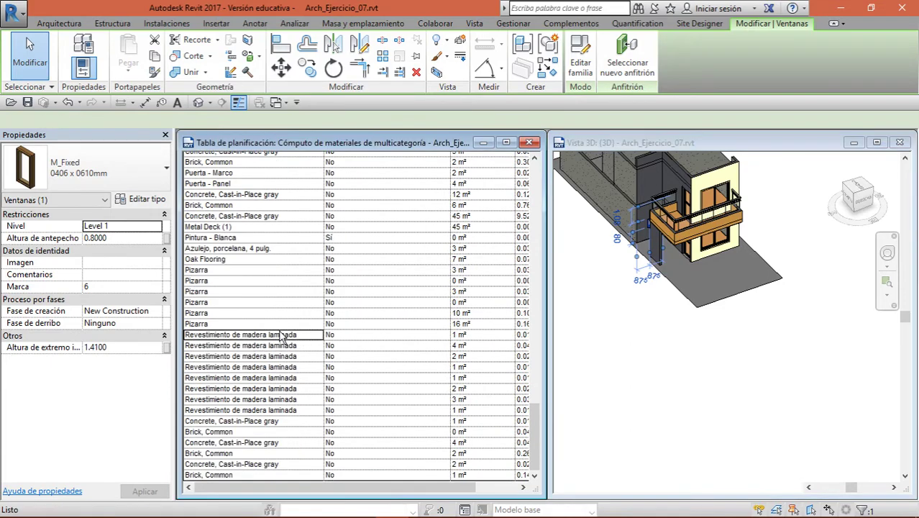
{"action": "left_click", "coordinate": [313, 420]}
{"action": "scroll", "coordinate": [311, 422], "scroll_direction": "down", "scroll_amount": 2}
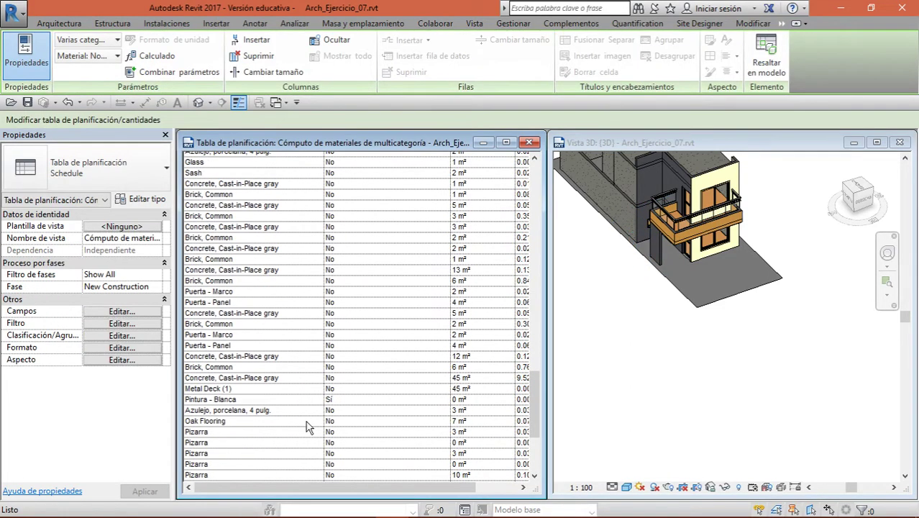
{"action": "left_click", "coordinate": [303, 403]}
{"action": "left_click", "coordinate": [744, 287]}
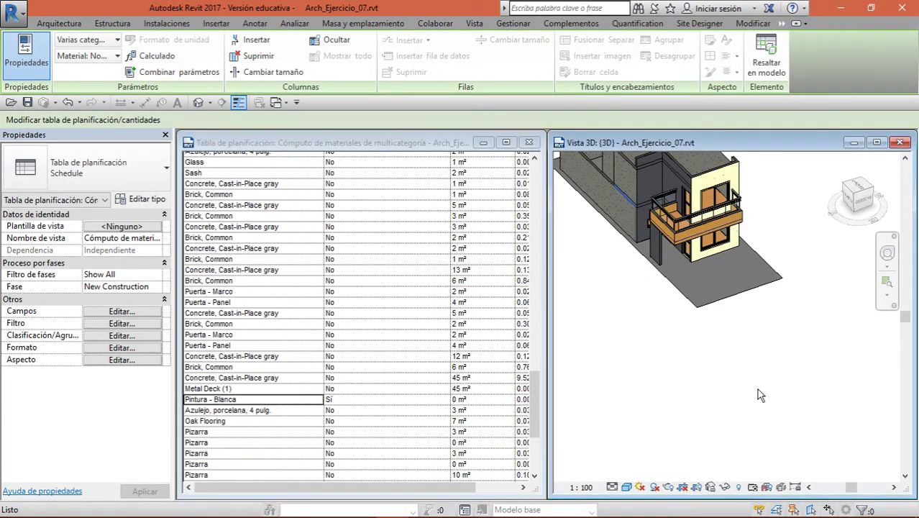
{"action": "mouse_move", "coordinate": [857, 220]}
{"action": "left_mouse_down"}
{"action": "mouse_move", "coordinate": [860, 264]}
{"action": "mouse_move", "coordinate": [855, 187]}
{"action": "mouse_move", "coordinate": [849, 220]}
{"action": "left_mouse_up"}
{"action": "middle_click_drag", "start_coordinate": [496, 367], "coordinate": [559, 307], "text": "shift"}
{"action": "scroll", "coordinate": [626, 246], "scroll_direction": "up", "scroll_amount": 3}
{"action": "middle_click_drag", "start_coordinate": [597, 402], "coordinate": [598, 447]}
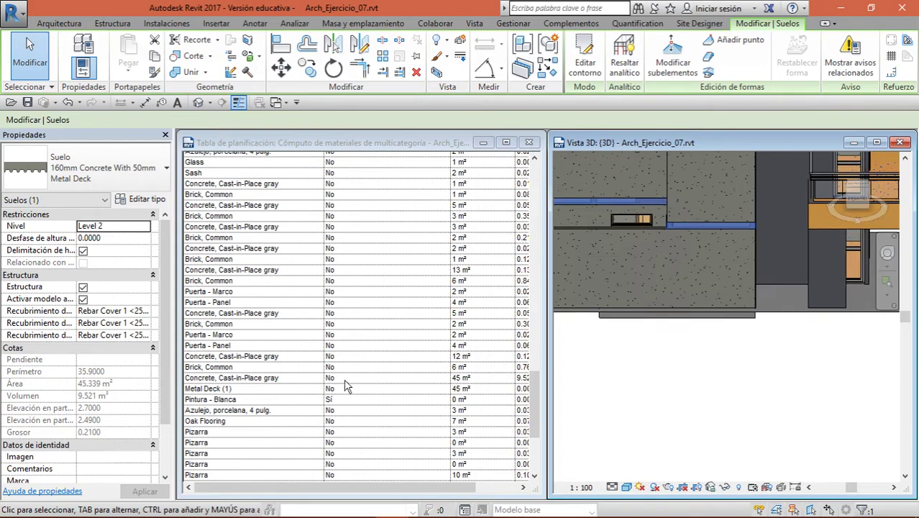
Select the Concrete, Cast-in-Place gray row between the two door entries and locate its wall in the 3D view.
{"action": "left_click", "coordinate": [262, 316]}
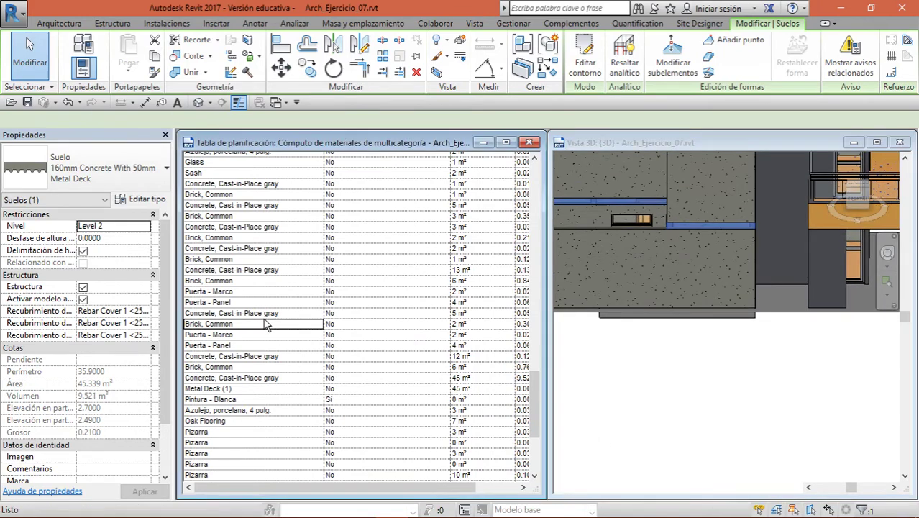
{"action": "left_click", "coordinate": [705, 428]}
{"action": "scroll", "coordinate": [705, 428], "scroll_direction": "down", "scroll_amount": 5}
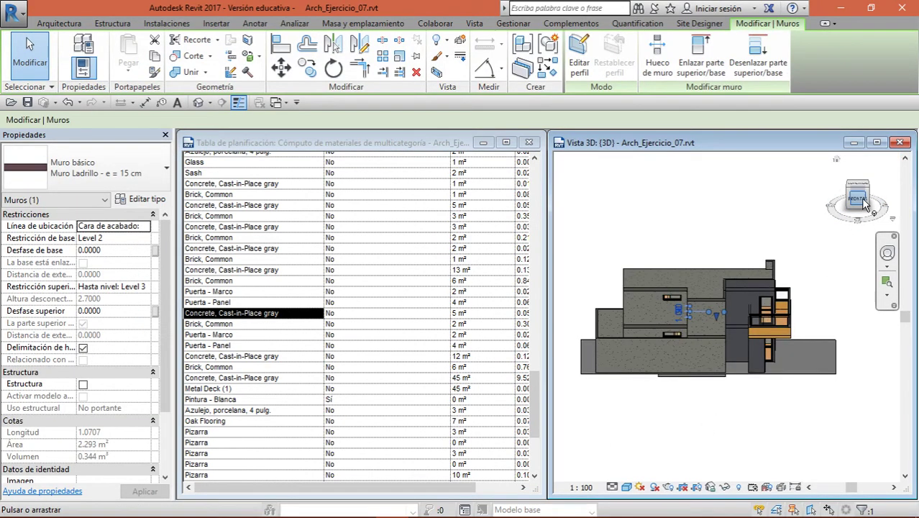
Show the whole house isometrically in the 3D view, go back to the takeoff's first rows and clear the wall selection.
{"action": "left_click", "coordinate": [872, 182]}
{"action": "scroll", "coordinate": [475, 298], "scroll_direction": "up", "scroll_amount": 7}
{"action": "scroll", "coordinate": [475, 299], "scroll_direction": "up", "scroll_amount": 10}
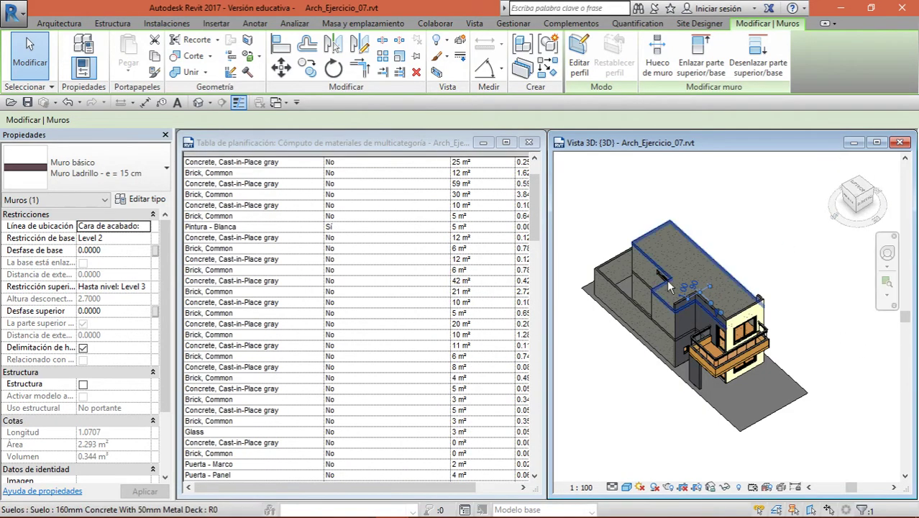
{"action": "scroll", "coordinate": [705, 299], "scroll_direction": "up", "scroll_amount": 5}
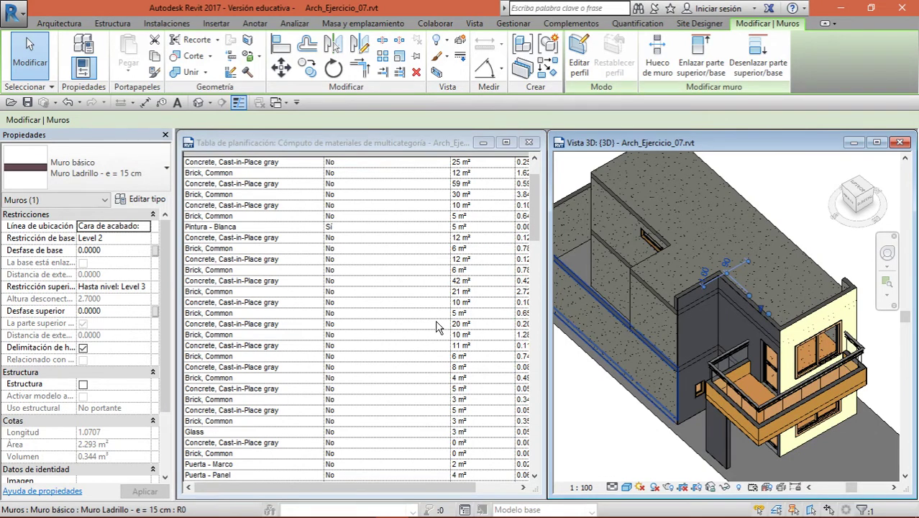
{"action": "scroll", "coordinate": [741, 243], "scroll_direction": "down", "scroll_amount": 4}
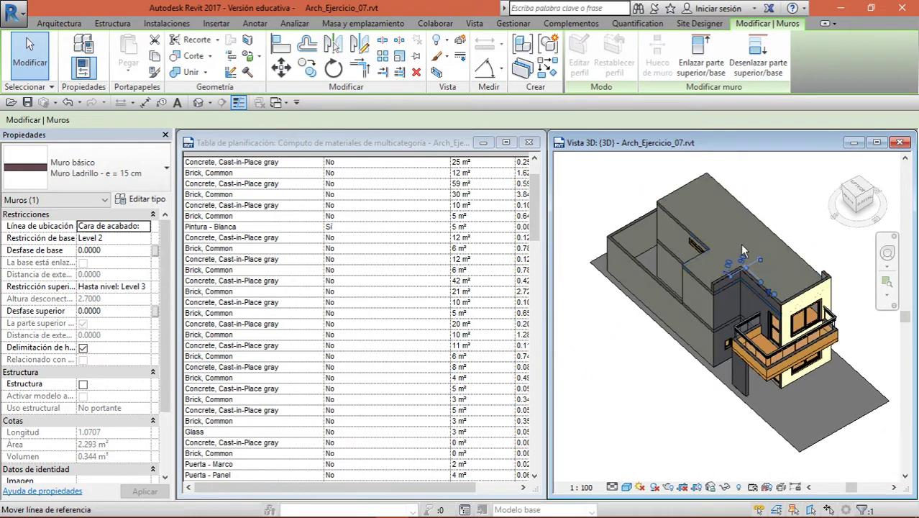
{"action": "left_click", "coordinate": [763, 214]}
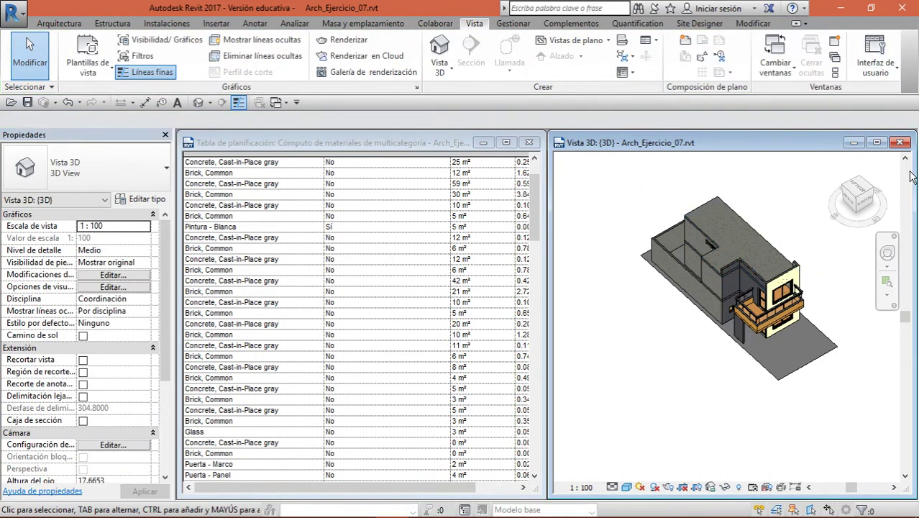
Maximize the material takeoff window and review the available and scheduled fields in its properties.
{"action": "left_click", "coordinate": [506, 157]}
{"action": "left_click", "coordinate": [507, 142]}
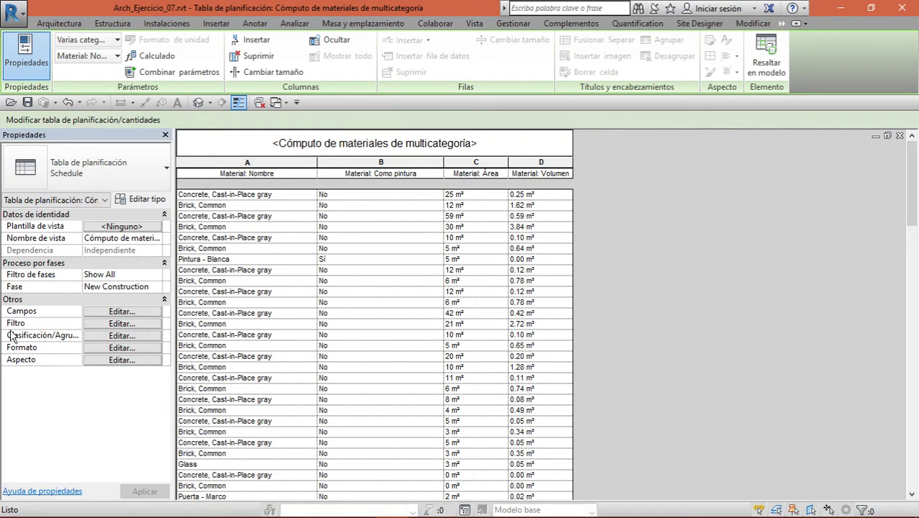
{"action": "left_click", "coordinate": [121, 313]}
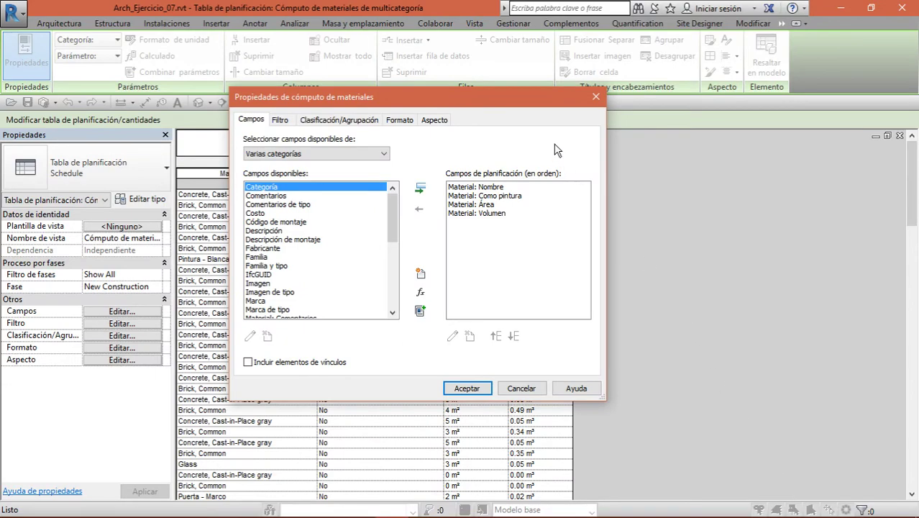
{"action": "left_click_drag", "start_coordinate": [529, 97], "coordinate": [587, 108]}
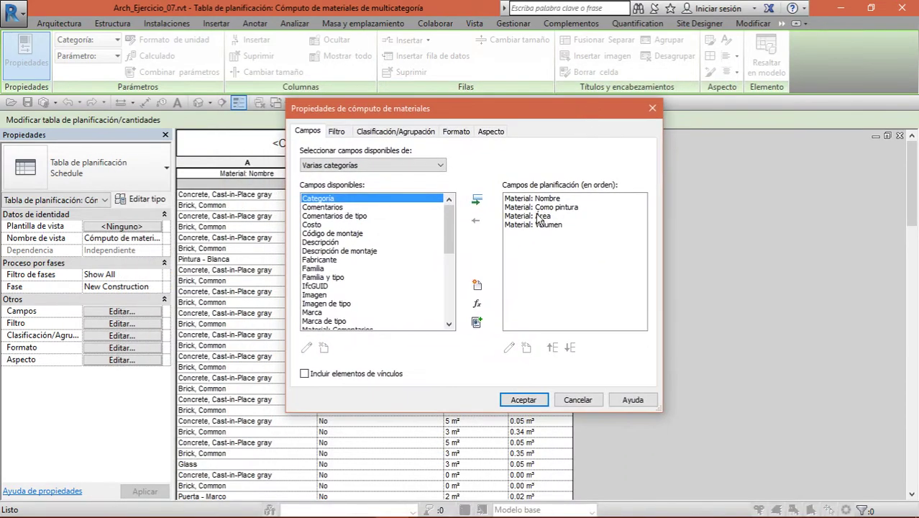
{"action": "left_click", "coordinate": [529, 225]}
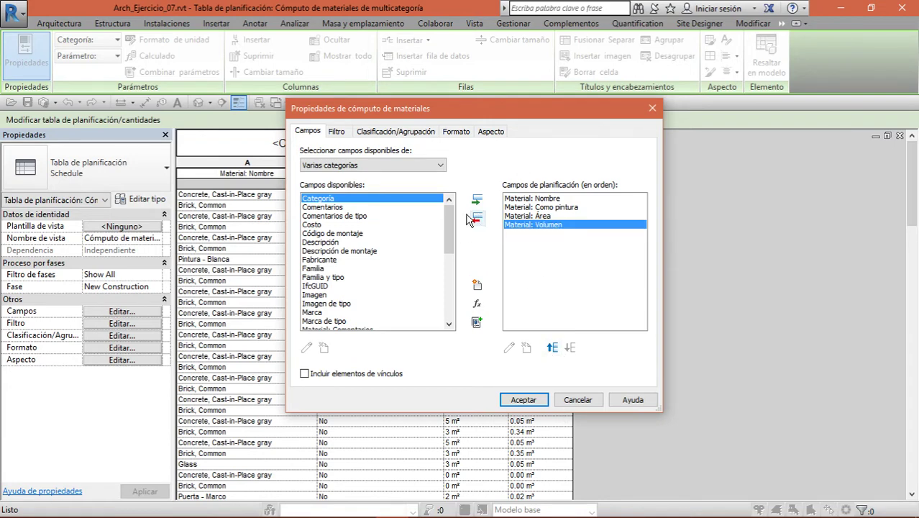
{"action": "left_click", "coordinate": [347, 259]}
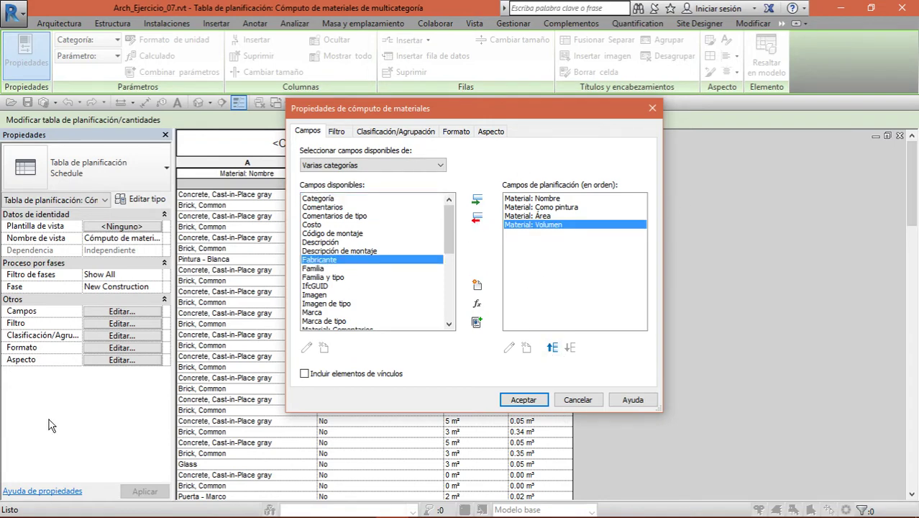
{"action": "left_click", "coordinate": [516, 216]}
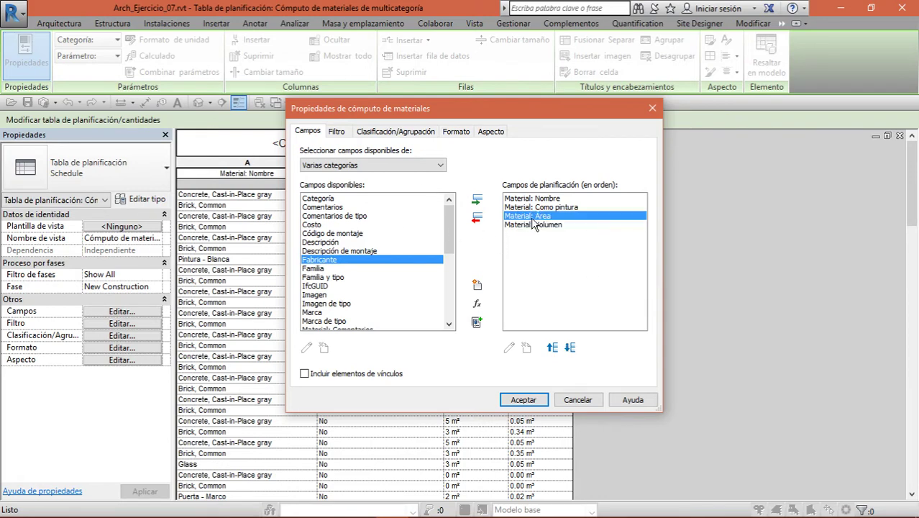
{"action": "left_click", "coordinate": [338, 225]}
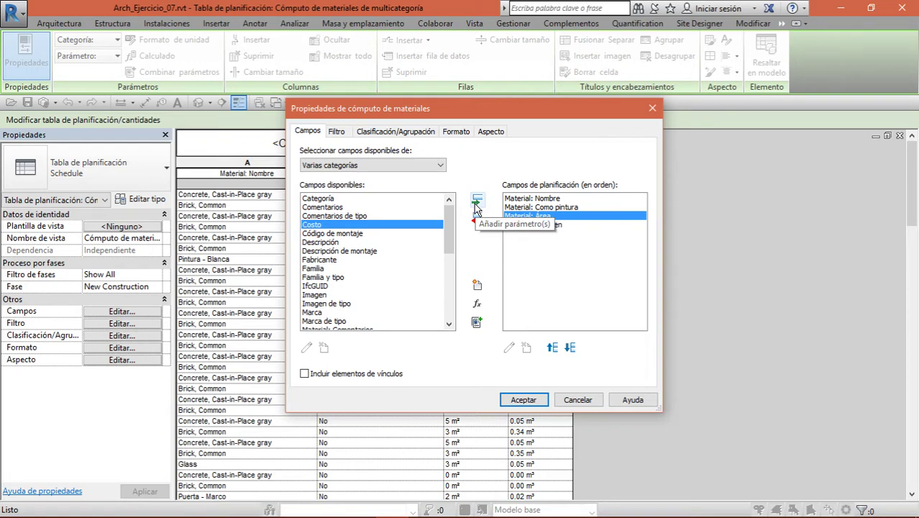
Sort the takeoff by Material: Nombre in ascending order and apply the sorting.
{"action": "left_click", "coordinate": [337, 131]}
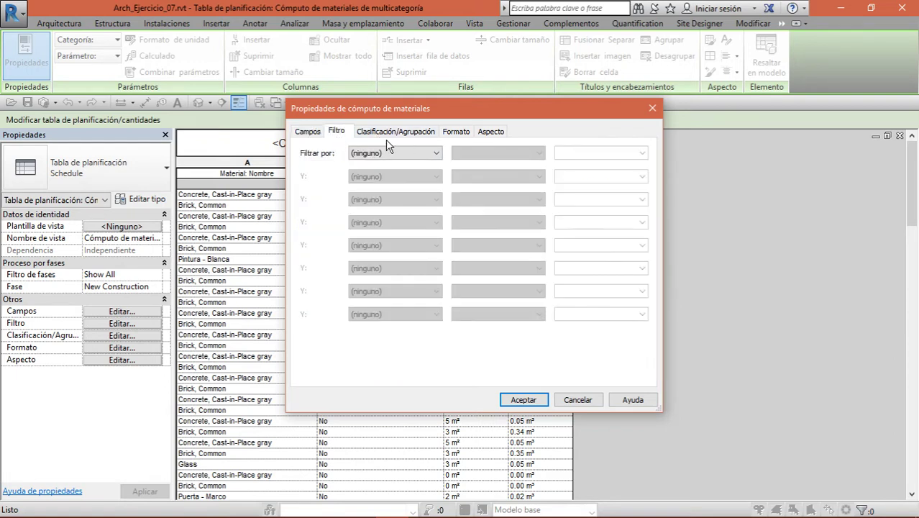
{"action": "left_click", "coordinate": [415, 131]}
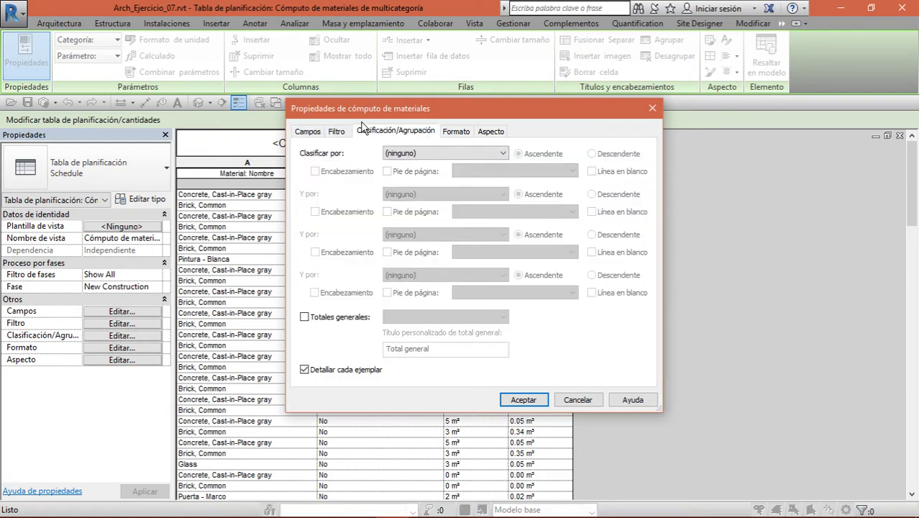
{"action": "left_click_drag", "start_coordinate": [480, 104], "coordinate": [791, 29]}
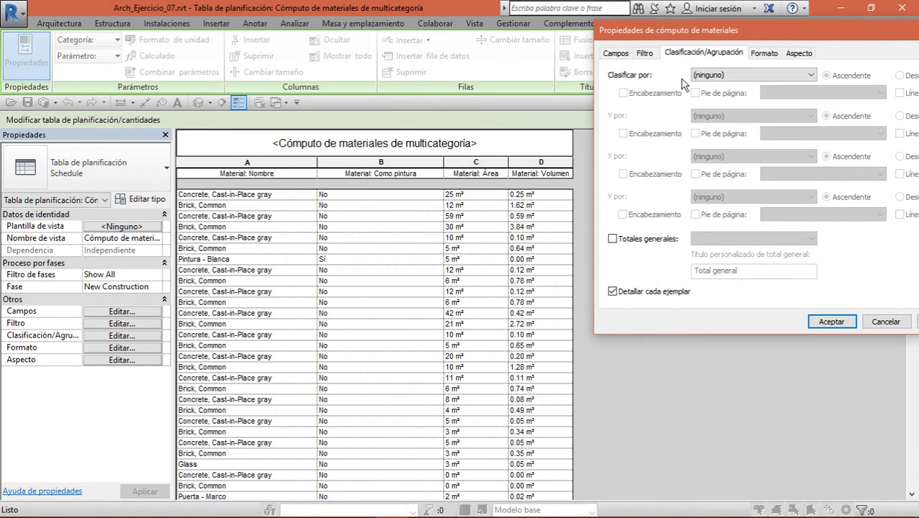
{"action": "left_click", "coordinate": [761, 76]}
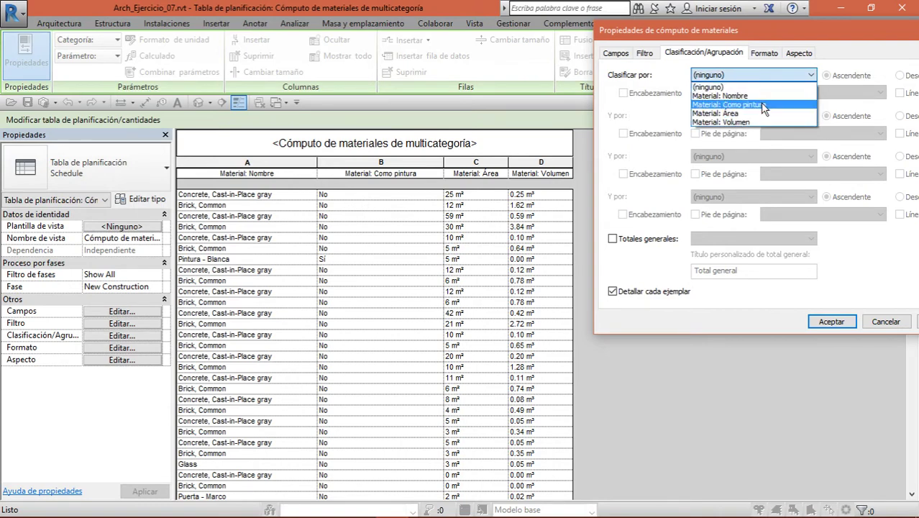
{"action": "left_click", "coordinate": [722, 97]}
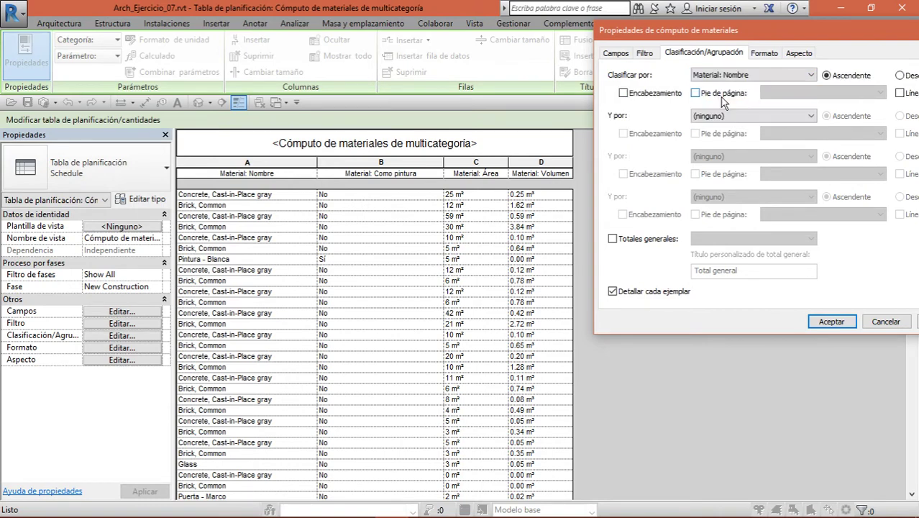
{"action": "left_click_drag", "start_coordinate": [798, 43], "coordinate": [706, 27]}
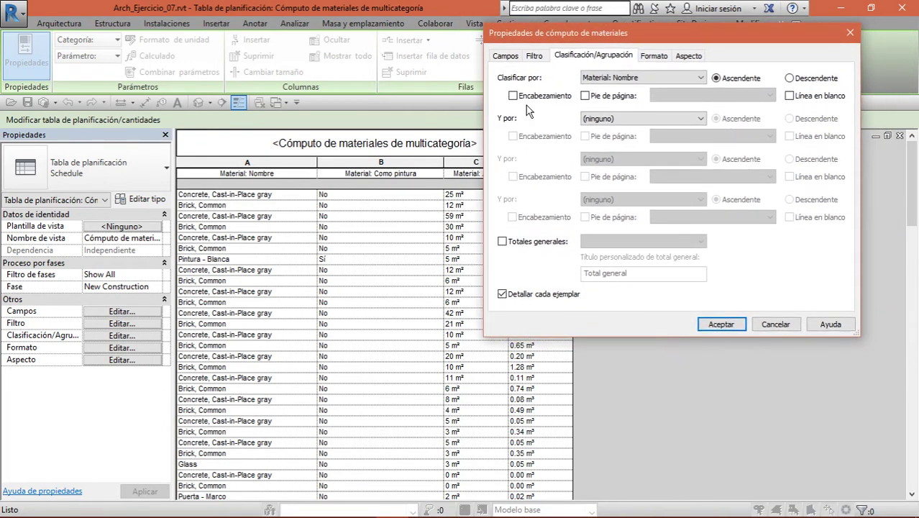
{"action": "left_click", "coordinate": [727, 324]}
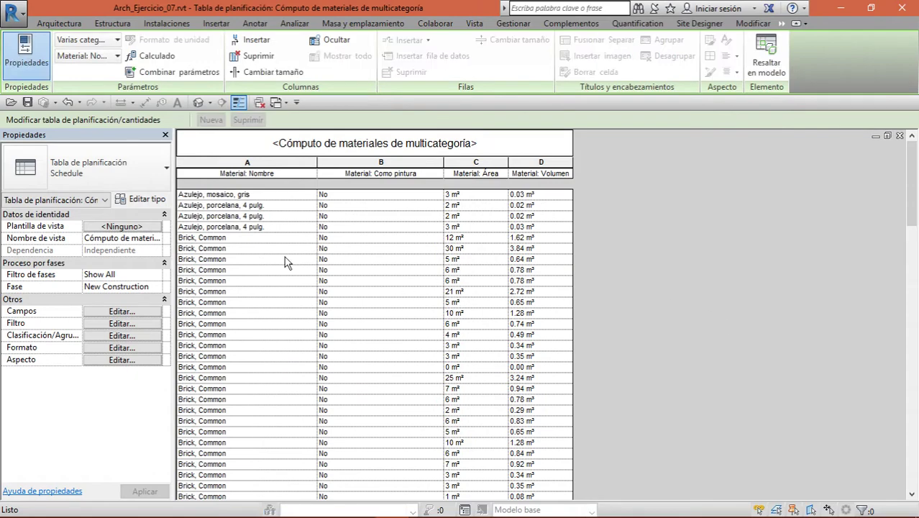
Turn off Detallar cada ejemplar in the takeoff's sorting and grouping settings so each material is grouped into a single row.
{"action": "scroll", "coordinate": [288, 260], "scroll_direction": "down", "scroll_amount": 10}
{"action": "scroll", "coordinate": [287, 261], "scroll_direction": "up", "scroll_amount": 9}
{"action": "scroll", "coordinate": [287, 260], "scroll_direction": "down", "scroll_amount": 5}
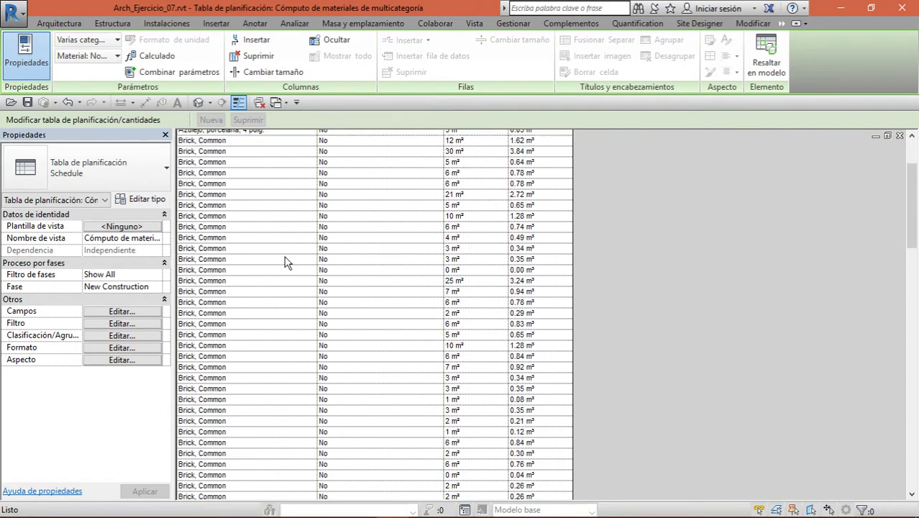
{"action": "scroll", "coordinate": [287, 271], "scroll_direction": "up", "scroll_amount": 6}
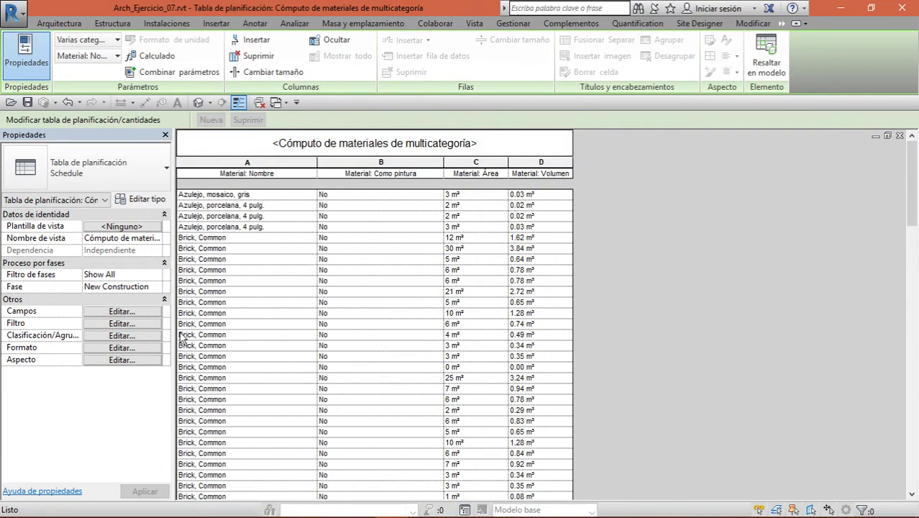
{"action": "left_click", "coordinate": [110, 336]}
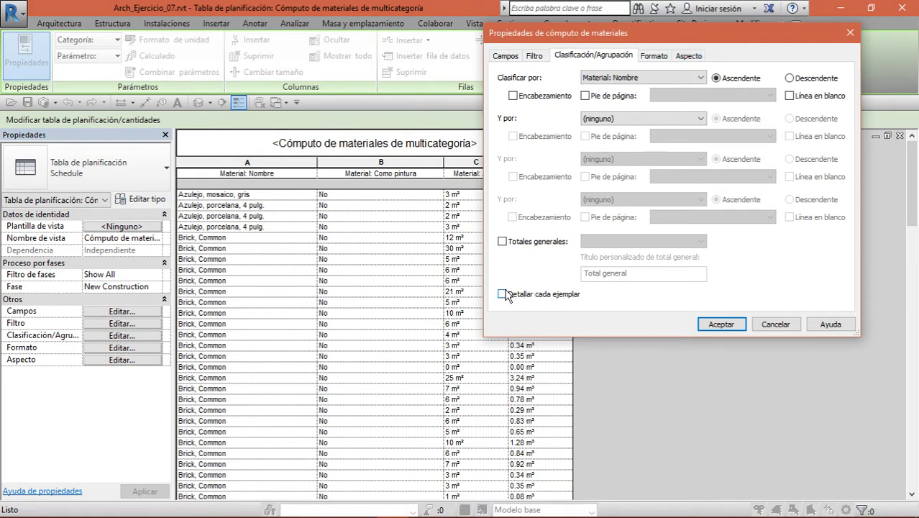
{"action": "left_click", "coordinate": [721, 324]}
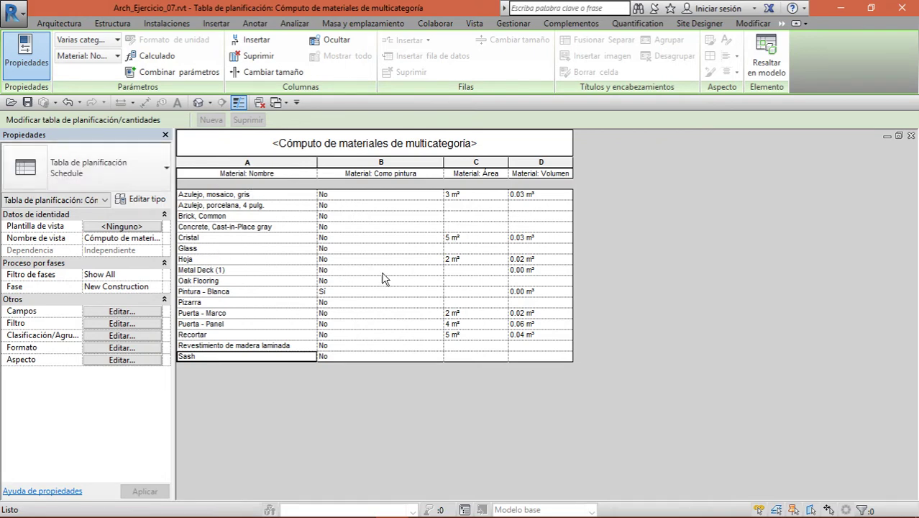
Check the grouped takeoff's area and volume cells for rows such as Brick, Common, Oak Flooring, Revestimiento de madera laminada and Sash.
{"action": "left_click", "coordinate": [482, 217]}
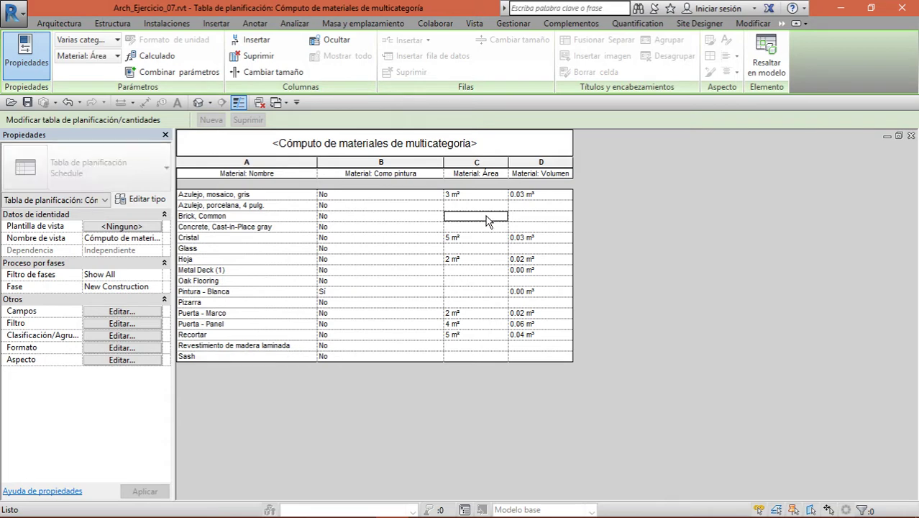
{"action": "left_click", "coordinate": [482, 260]}
{"action": "left_click", "coordinate": [480, 283]}
{"action": "left_click", "coordinate": [483, 346]}
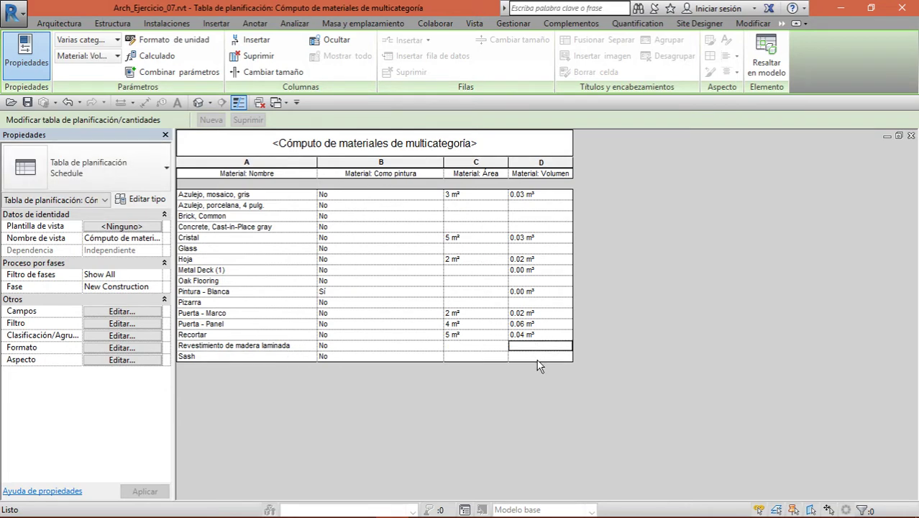
{"action": "left_click", "coordinate": [537, 360]}
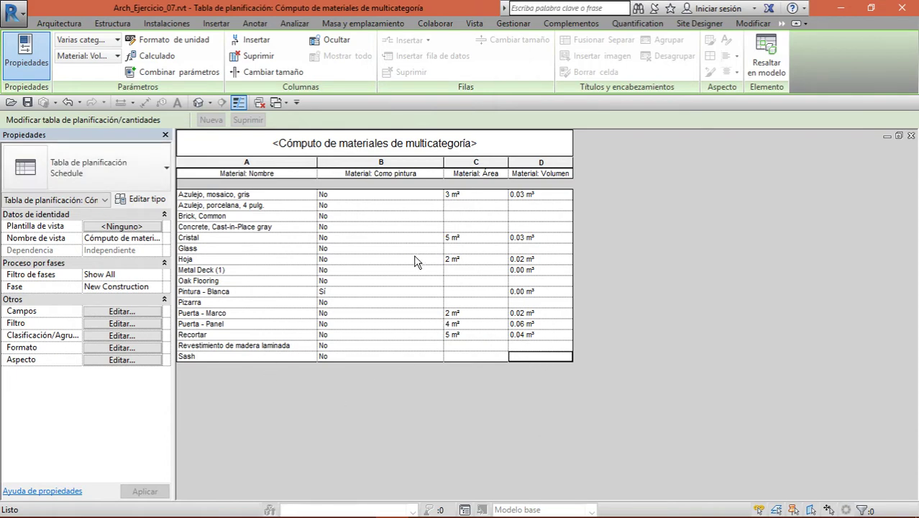
{"action": "left_click", "coordinate": [253, 216]}
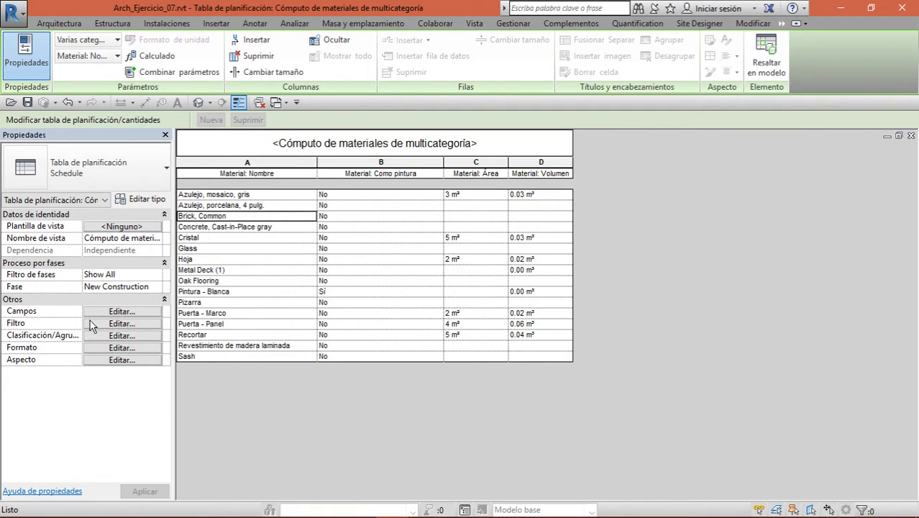
Set the Material: Área field of the takeoff to Calcular totales in its format settings.
{"action": "left_click", "coordinate": [117, 336]}
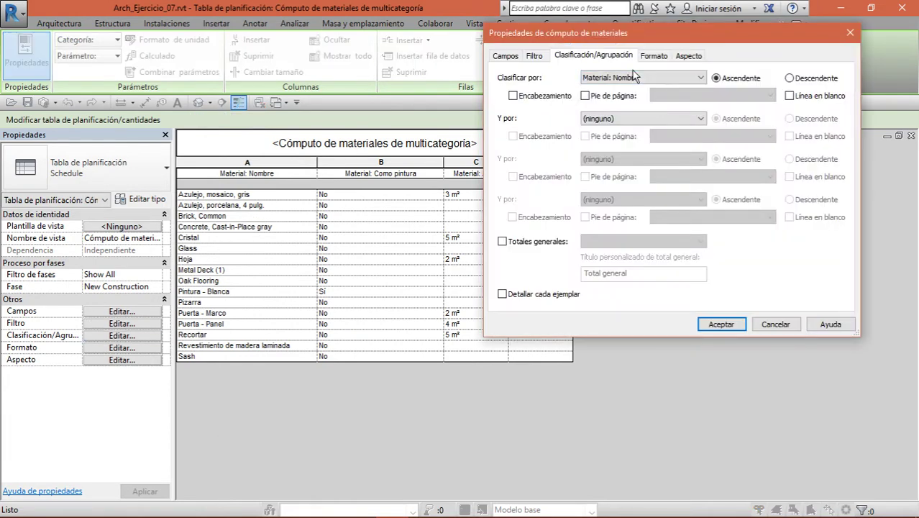
{"action": "left_click", "coordinate": [654, 56]}
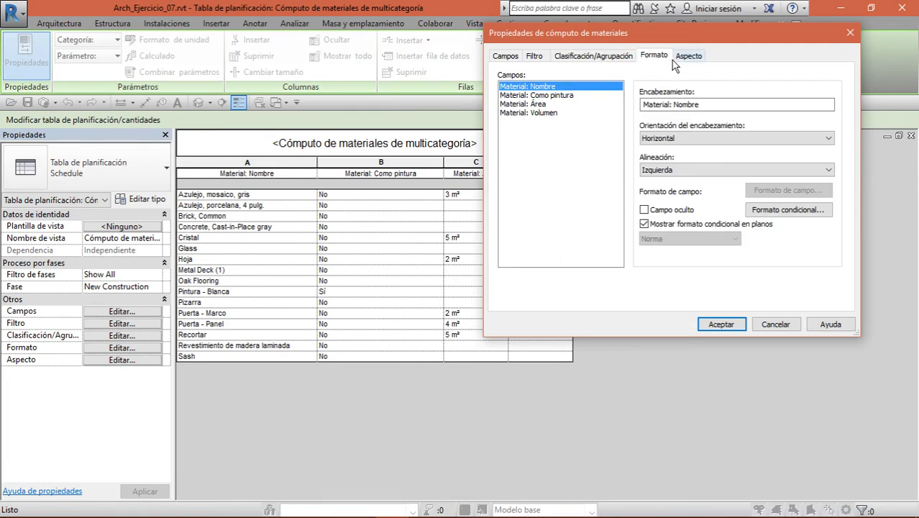
{"action": "left_click", "coordinate": [676, 60]}
{"action": "left_click", "coordinate": [653, 60]}
{"action": "left_click", "coordinate": [531, 113]}
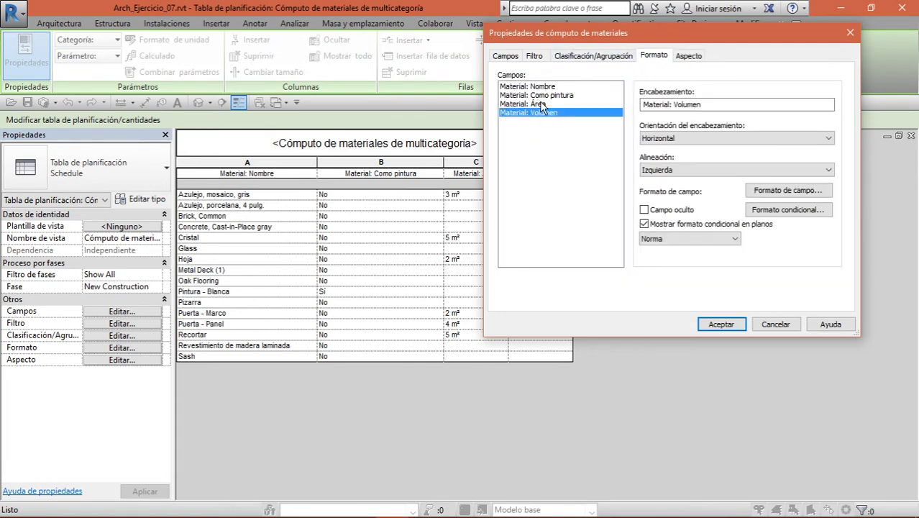
{"action": "left_click", "coordinate": [543, 104]}
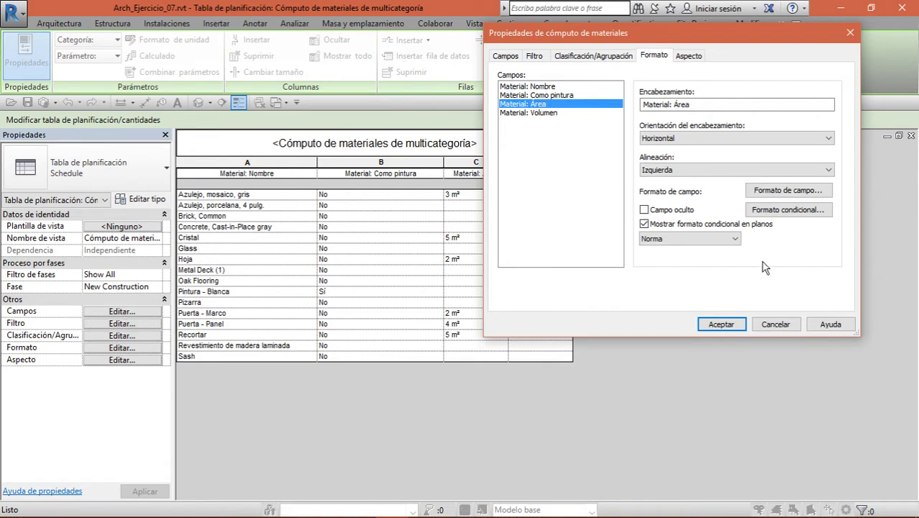
{"action": "left_click", "coordinate": [705, 242]}
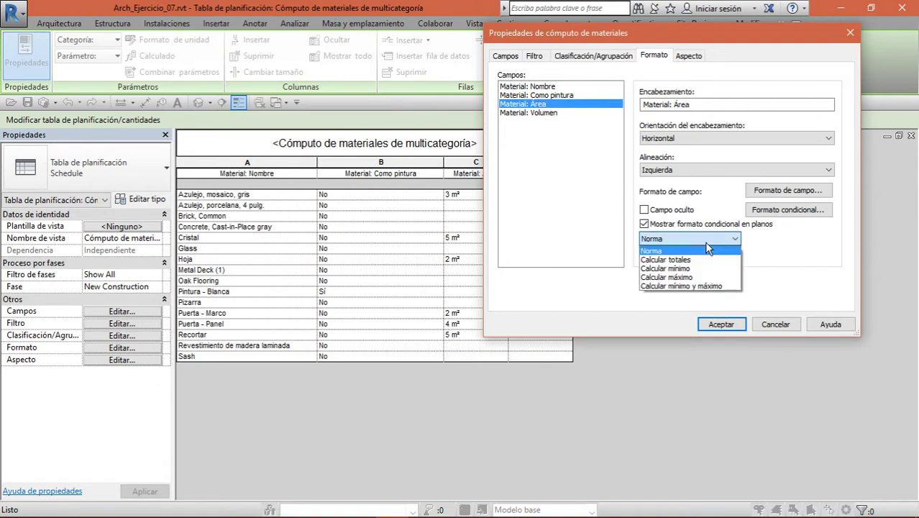
{"action": "left_click", "coordinate": [663, 259]}
Set the Material: Volumen field to Calcular totales as well and apply the takeoff's format settings.
{"action": "left_click", "coordinate": [609, 113]}
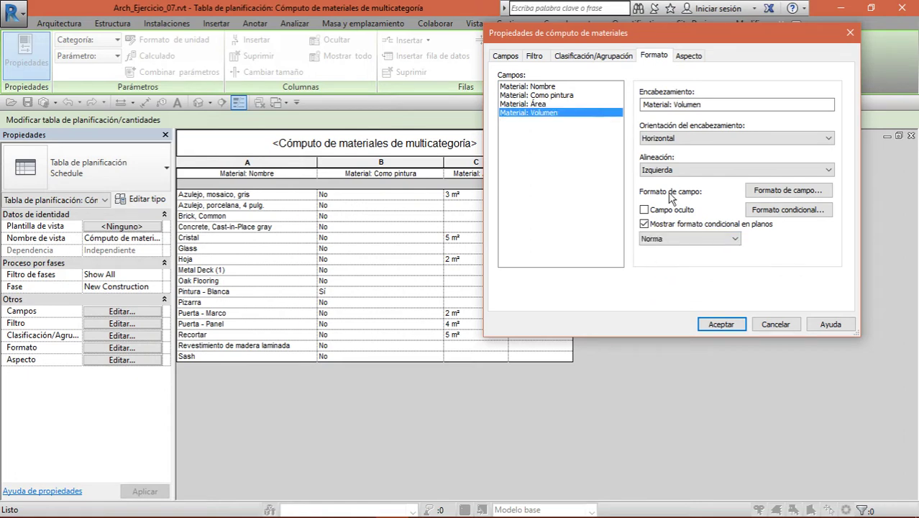
{"action": "left_click", "coordinate": [678, 239]}
{"action": "left_click", "coordinate": [676, 259]}
{"action": "left_click", "coordinate": [722, 325]}
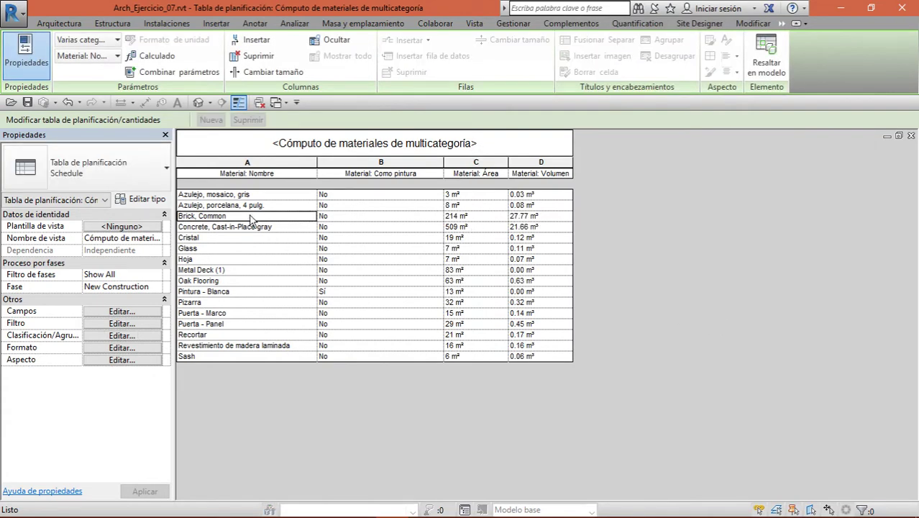
Inspect the area totals for Brick, Common and Cristal and the volume total for Concrete, Cast-in-Place gray.
{"action": "left_click", "coordinate": [459, 217]}
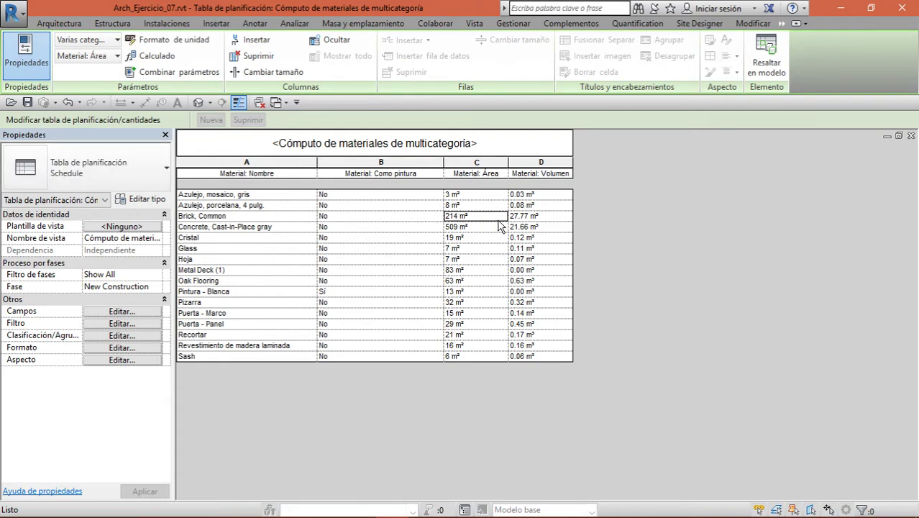
{"action": "left_click", "coordinate": [280, 248]}
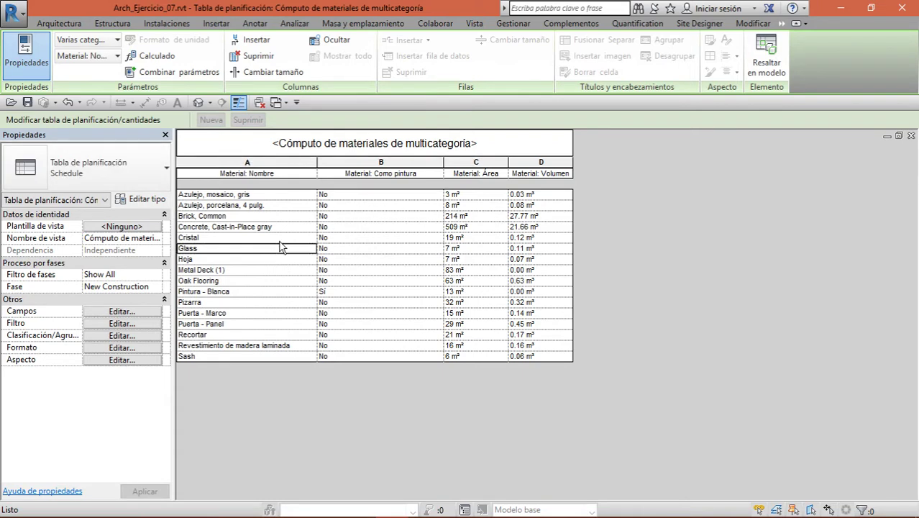
{"action": "left_click", "coordinate": [301, 238]}
{"action": "left_click", "coordinate": [476, 238]}
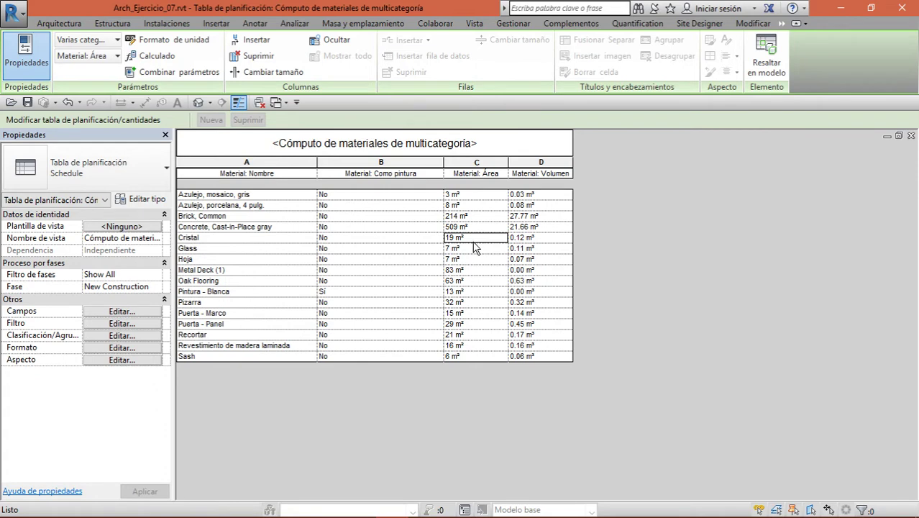
{"action": "left_click", "coordinate": [288, 229]}
{"action": "left_click", "coordinate": [540, 228]}
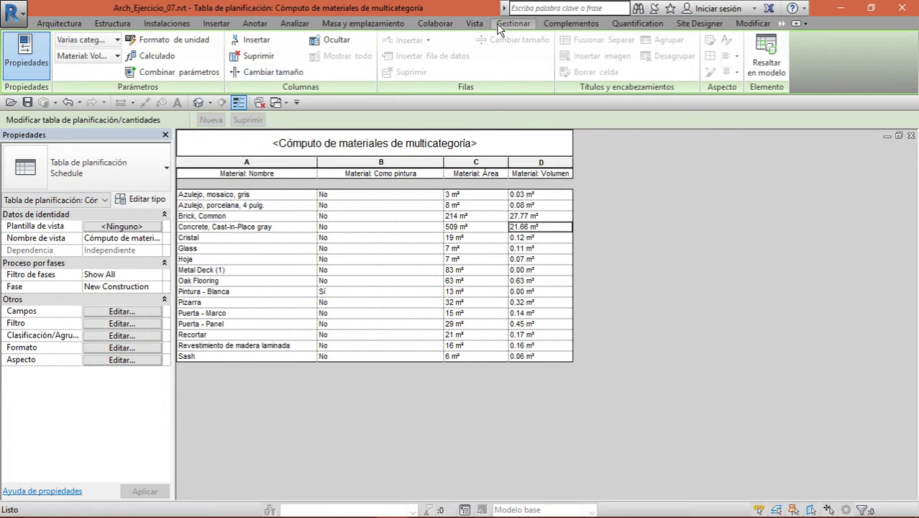
Tile the takeoff and the 3D view side by side and show the house's balcony facade closer.
{"action": "left_click", "coordinate": [474, 23]}
{"action": "left_click", "coordinate": [838, 74]}
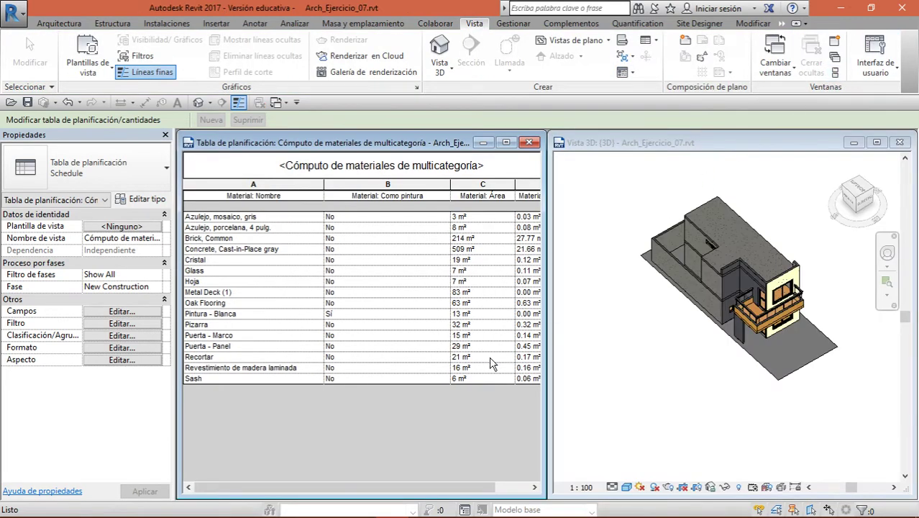
{"action": "scroll", "coordinate": [775, 315], "scroll_direction": "up", "scroll_amount": 3}
{"action": "scroll", "coordinate": [821, 243], "scroll_direction": "down", "scroll_amount": 1}
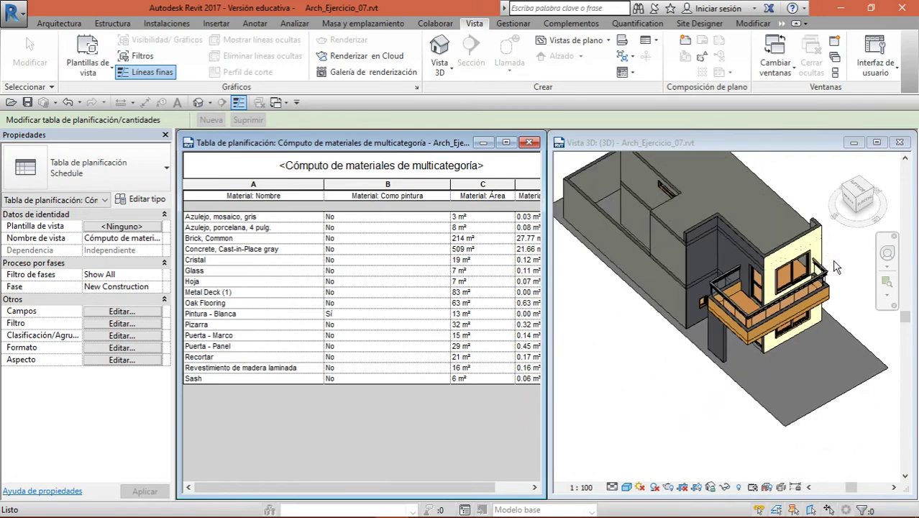
Examine the house model from both sides in 3D and look closely at the slate-clad wall behind the balcony.
{"action": "left_click", "coordinate": [833, 261]}
{"action": "left_click", "coordinate": [854, 282]}
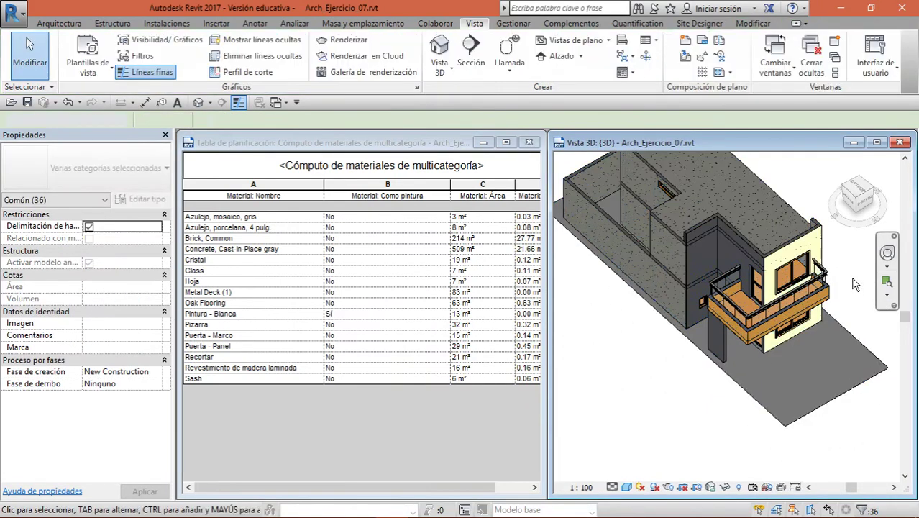
{"action": "mouse_move", "coordinate": [859, 197]}
{"action": "left_mouse_down"}
{"action": "mouse_move", "coordinate": [815, 173]}
{"action": "mouse_move", "coordinate": [812, 206]}
{"action": "mouse_move", "coordinate": [836, 212]}
{"action": "mouse_move", "coordinate": [861, 205]}
{"action": "mouse_move", "coordinate": [815, 211]}
{"action": "left_mouse_up"}
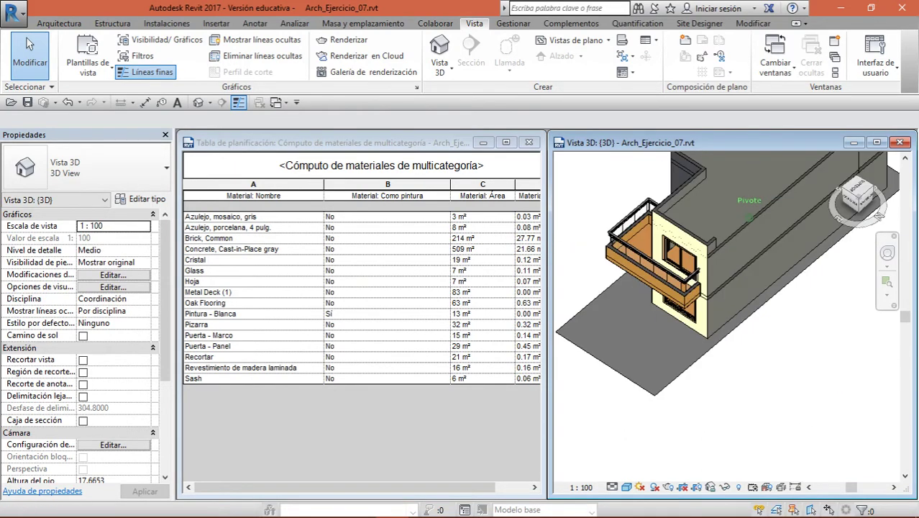
{"action": "mouse_move", "coordinate": [815, 210]}
{"action": "middle_mouse_down", "text": "shift"}
{"action": "mouse_move", "coordinate": [813, 249]}
{"action": "mouse_move", "coordinate": [819, 233]}
{"action": "mouse_move", "coordinate": [857, 213]}
{"action": "middle_mouse_up", "text": "shift"}
{"action": "mouse_move", "coordinate": [805, 287]}
{"action": "middle_mouse_down", "text": "shift"}
{"action": "mouse_move", "coordinate": [757, 305]}
{"action": "mouse_move", "coordinate": [742, 287]}
{"action": "middle_mouse_up", "text": "shift"}
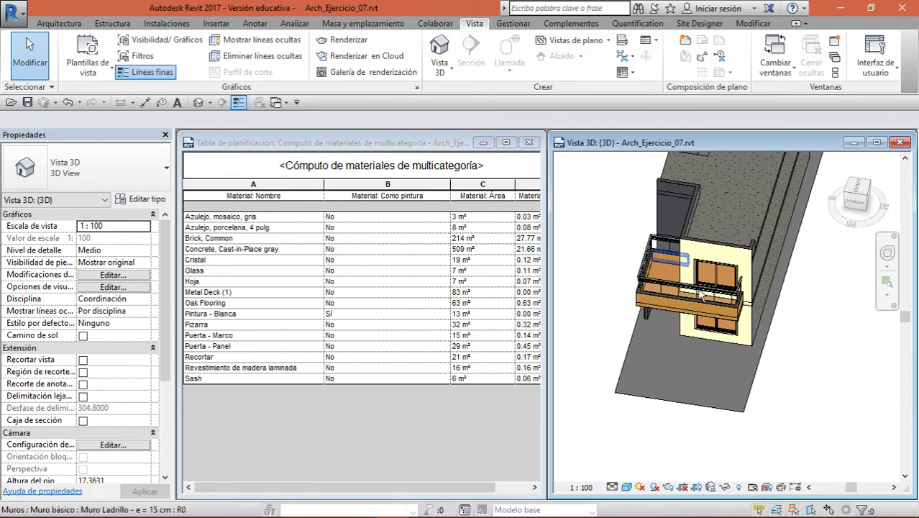
{"action": "left_click", "coordinate": [872, 200]}
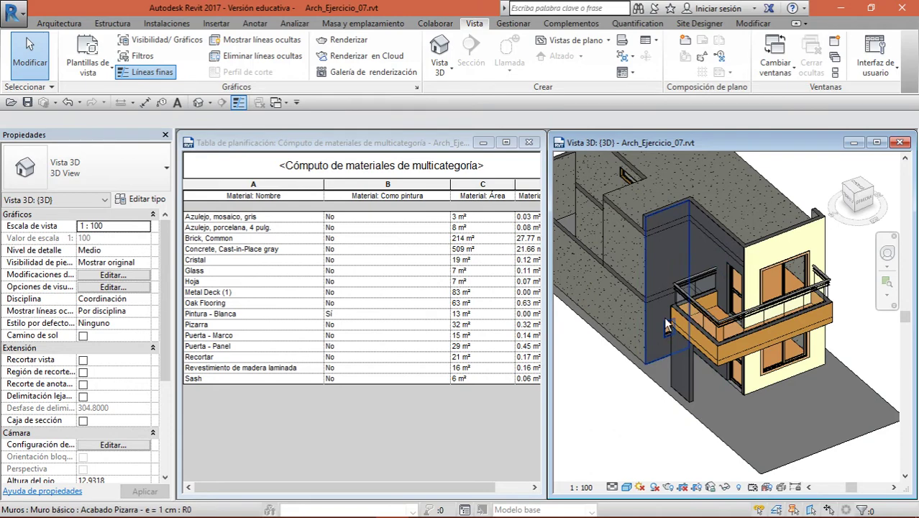
{"action": "scroll", "coordinate": [672, 214], "scroll_direction": "up", "scroll_amount": 5}
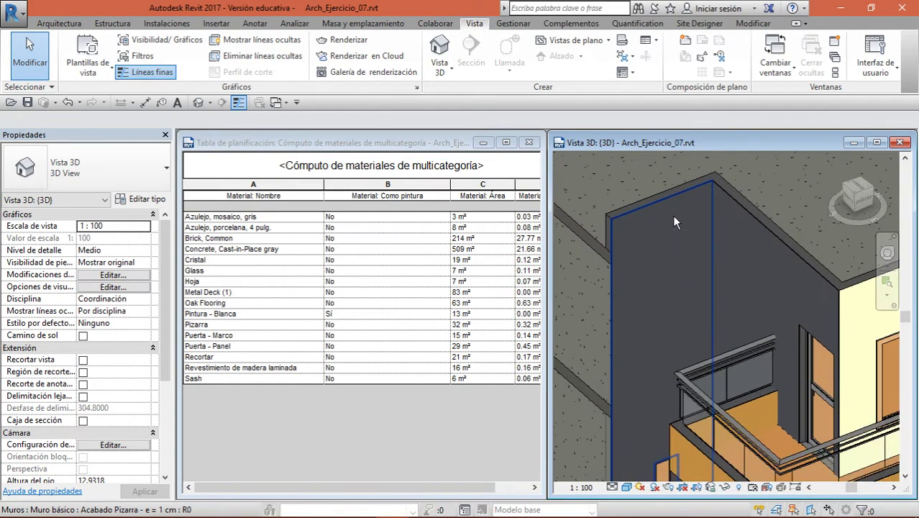
{"action": "scroll", "coordinate": [674, 218], "scroll_direction": "down", "scroll_amount": 3}
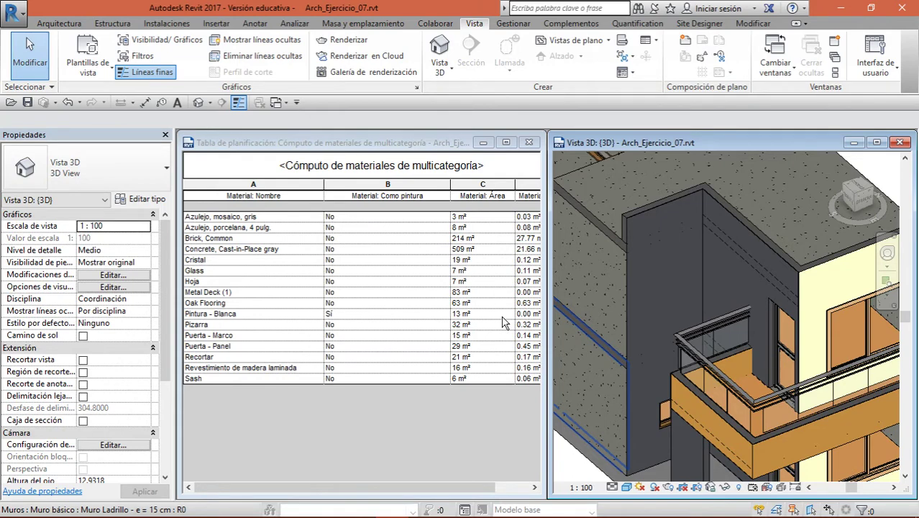
{"action": "scroll", "coordinate": [687, 230], "scroll_direction": "down", "scroll_amount": 4}
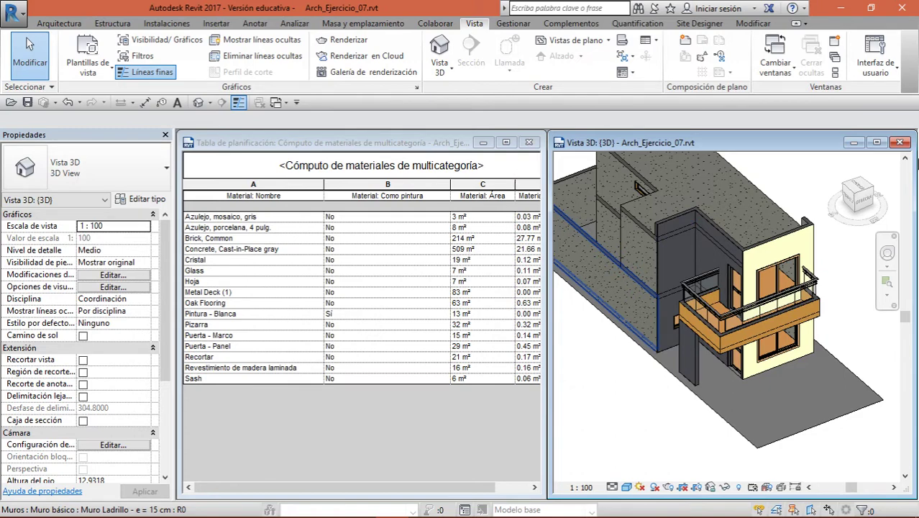
Close the 3D view, reopen the default 3D view and tile it side by side with the takeoff.
{"action": "left_click", "coordinate": [900, 142]}
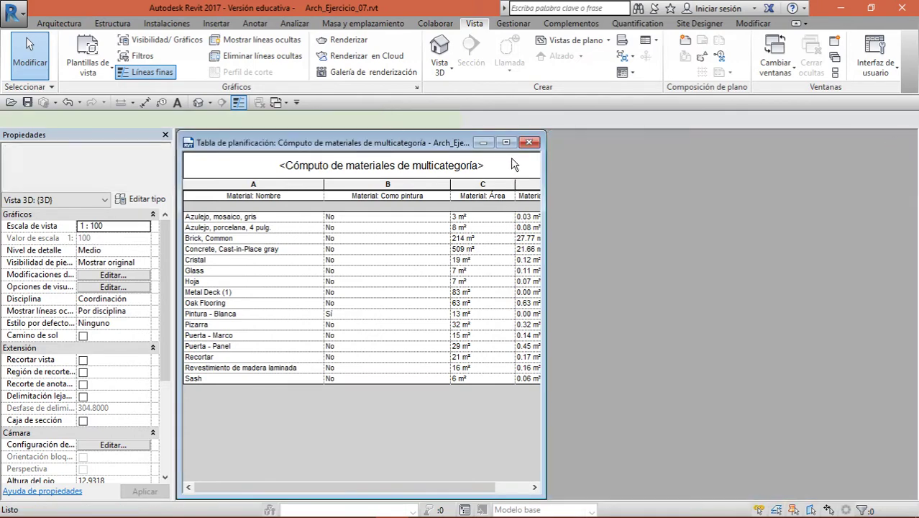
{"action": "left_click", "coordinate": [537, 145]}
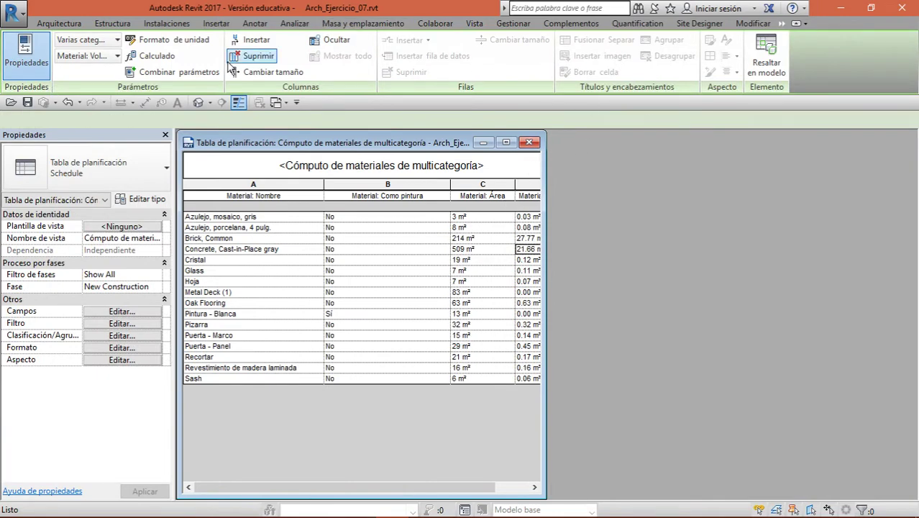
{"action": "left_click", "coordinate": [199, 103]}
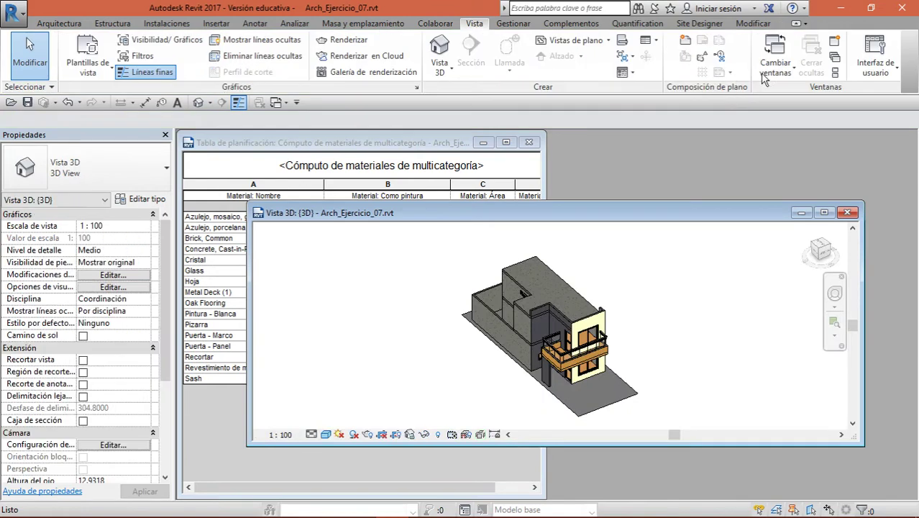
{"action": "left_click", "coordinate": [833, 73]}
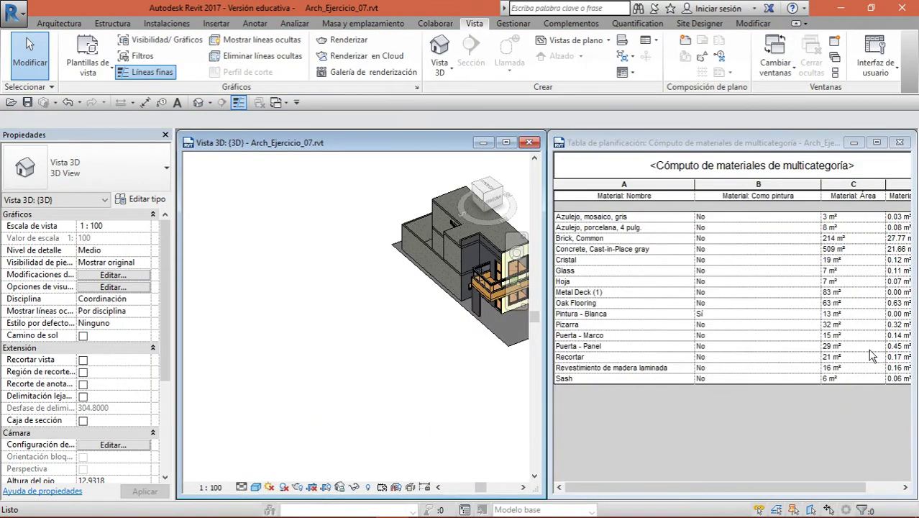
Highlight the model elements of the Brick, Common row in the 3D view and clear the selection.
{"action": "left_click", "coordinate": [652, 240]}
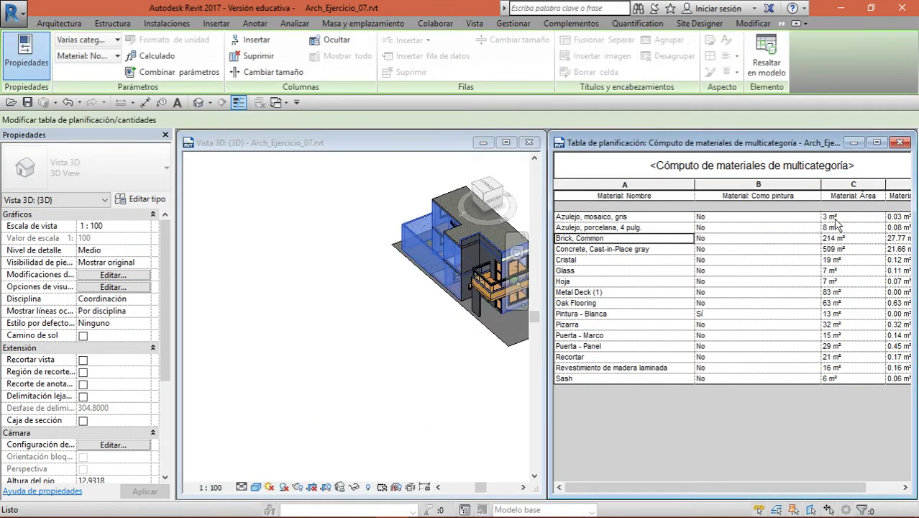
{"action": "left_click", "coordinate": [403, 368]}
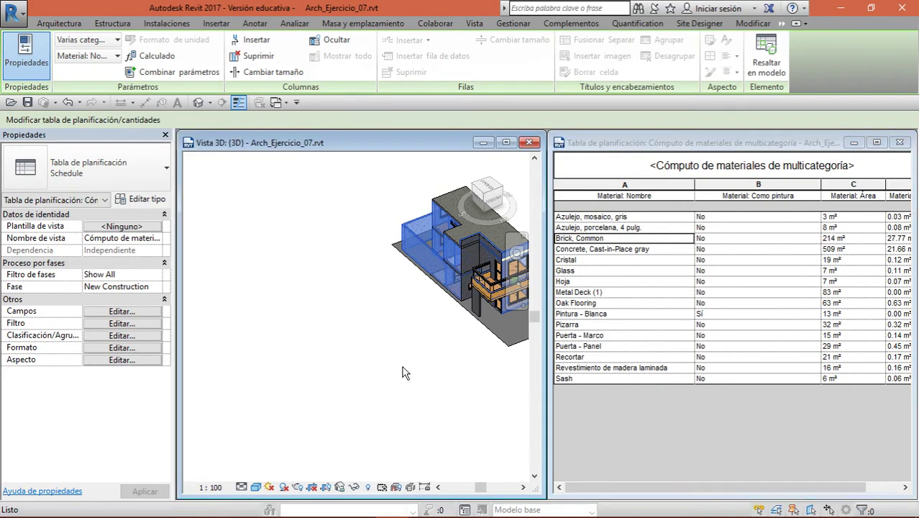
{"action": "left_click", "coordinate": [429, 250]}
{"action": "left_click", "coordinate": [387, 205]}
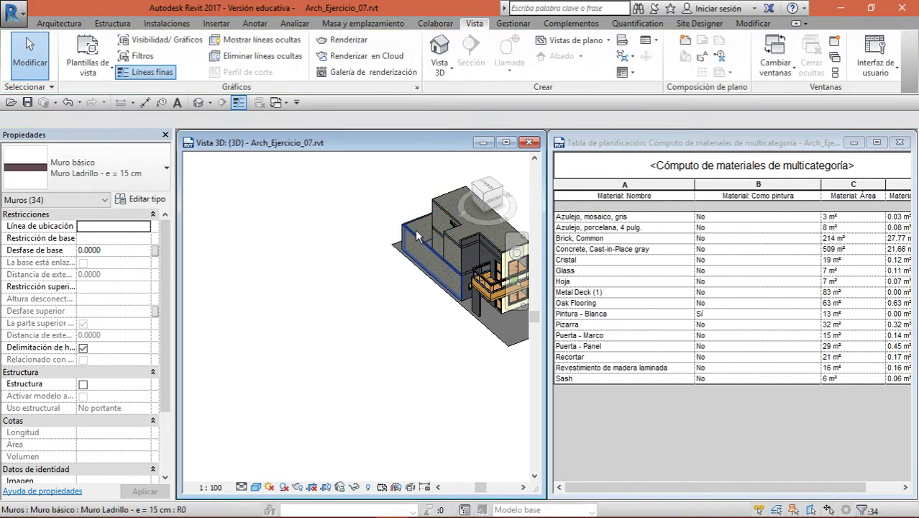
Delete the long ground-floor brick wall along the house's side in the 3D view and undo the deletion.
{"action": "left_click", "coordinate": [416, 231]}
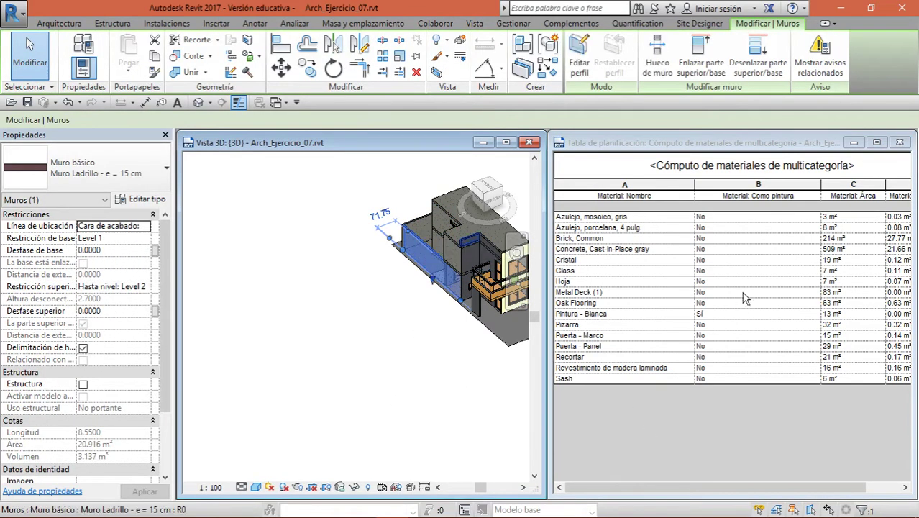
{"action": "key", "text": "Delete"}
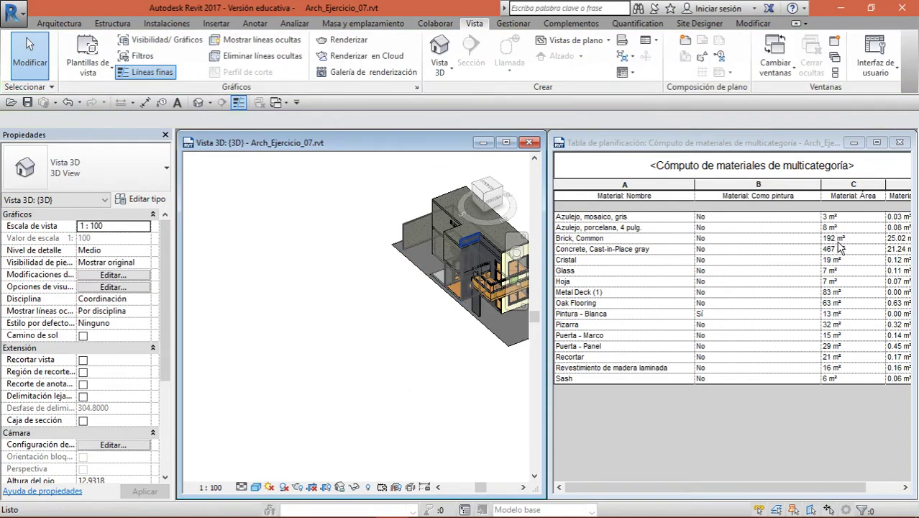
{"action": "key", "text": "ctrl+z"}
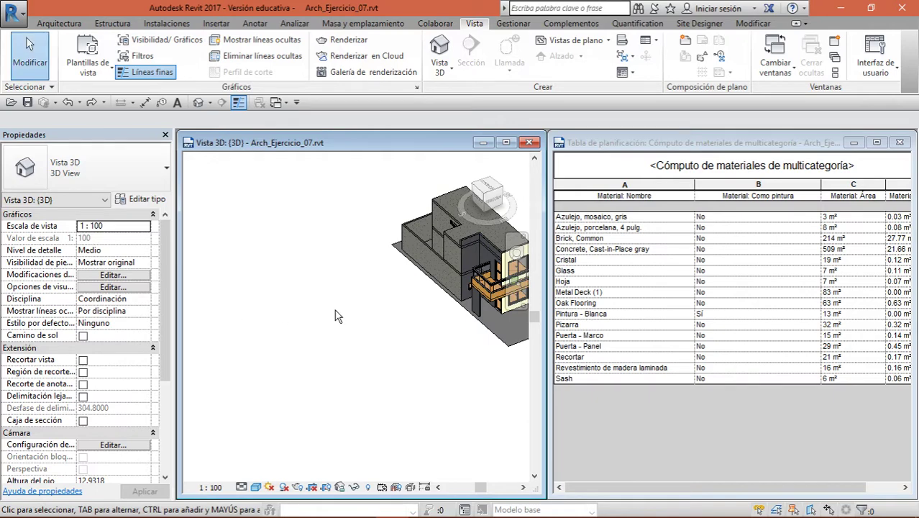
Draw a chain of four Muro Ladrillo - e = 15 cm walls, 0.6 m high, on the empty ground beside the house and delete them again.
{"action": "key", "text": "w"}
{"action": "key", "text": "a"}
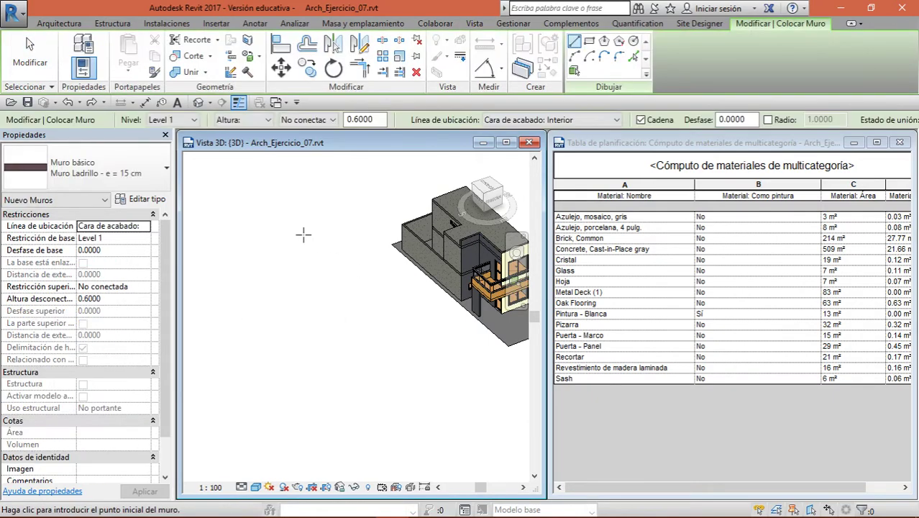
{"action": "left_click", "coordinate": [352, 245]}
{"action": "left_click", "coordinate": [413, 395]}
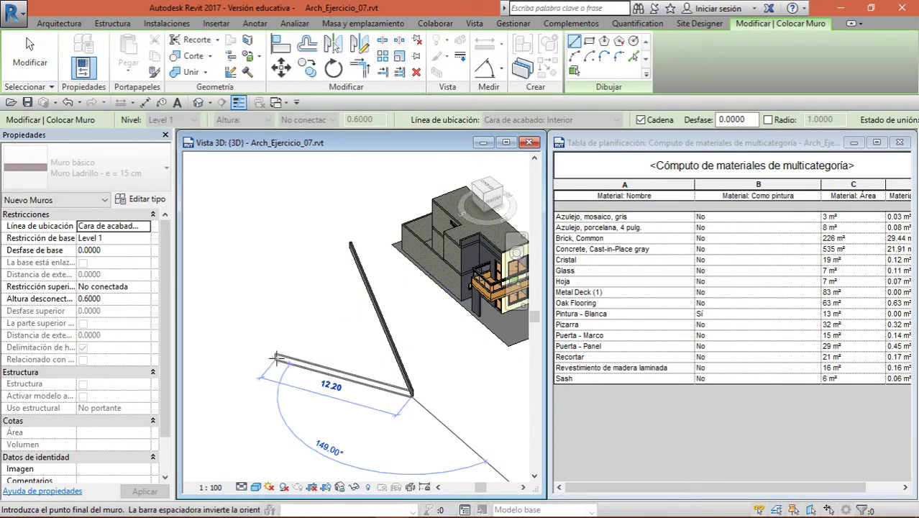
{"action": "left_click", "coordinate": [276, 354]}
{"action": "left_click", "coordinate": [297, 228]}
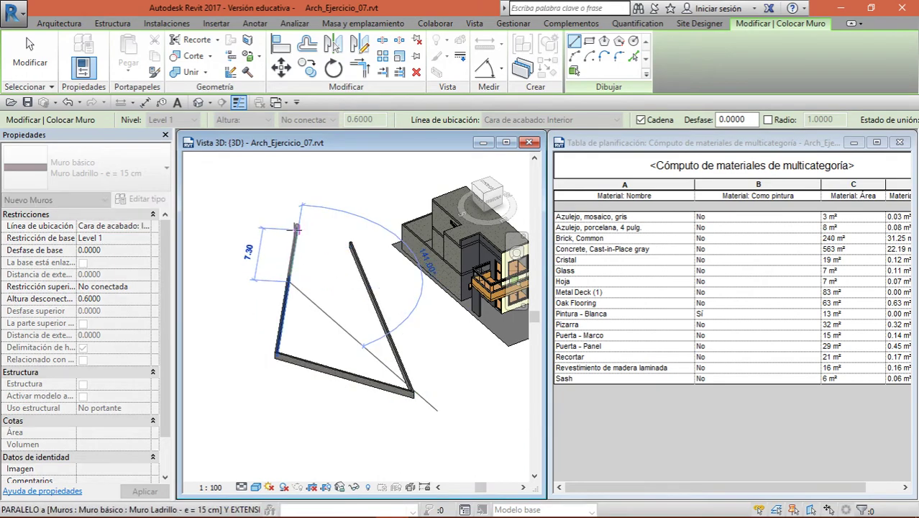
{"action": "left_click", "coordinate": [355, 342]}
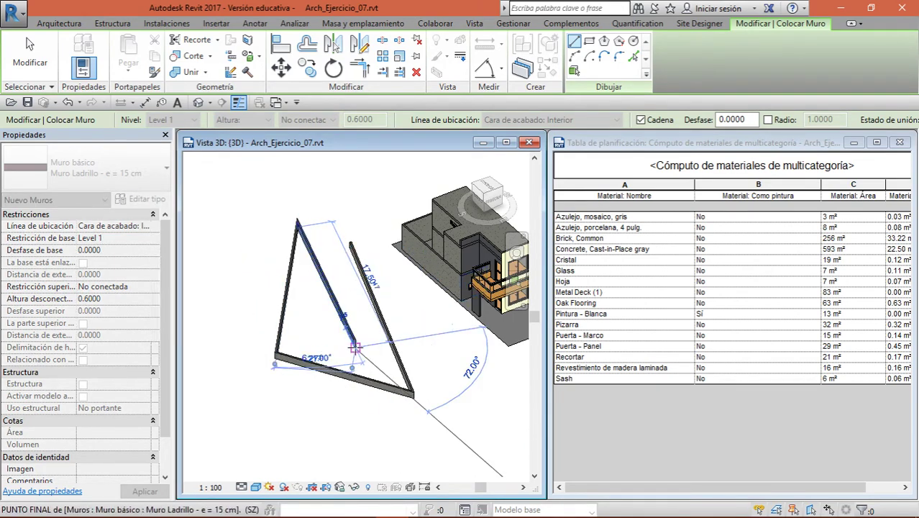
{"action": "key", "text": "Escape"}
{"action": "key", "text": "Escape"}
{"action": "left_click_drag", "start_coordinate": [446, 322], "coordinate": [241, 396]}
{"action": "key", "text": "Delete"}
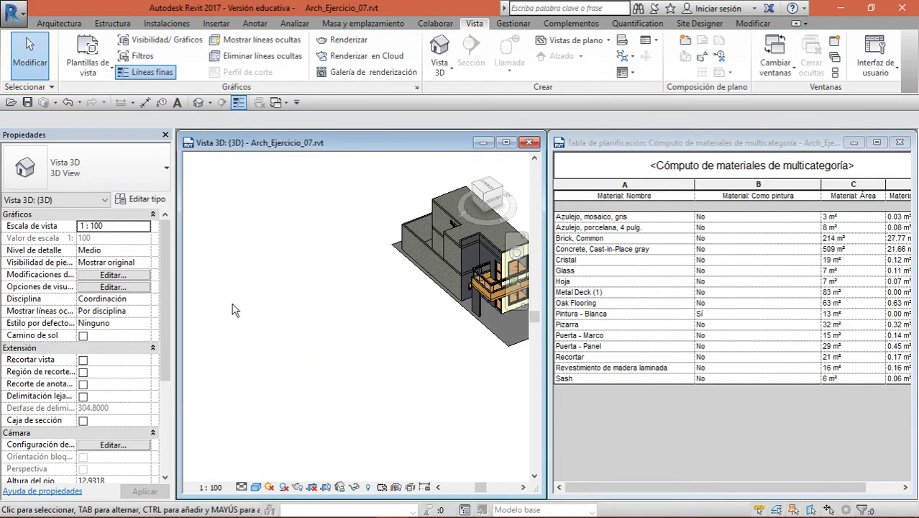
Close the 3D view and maximize the material takeoff window.
{"action": "left_click", "coordinate": [528, 143]}
{"action": "left_click", "coordinate": [877, 141]}
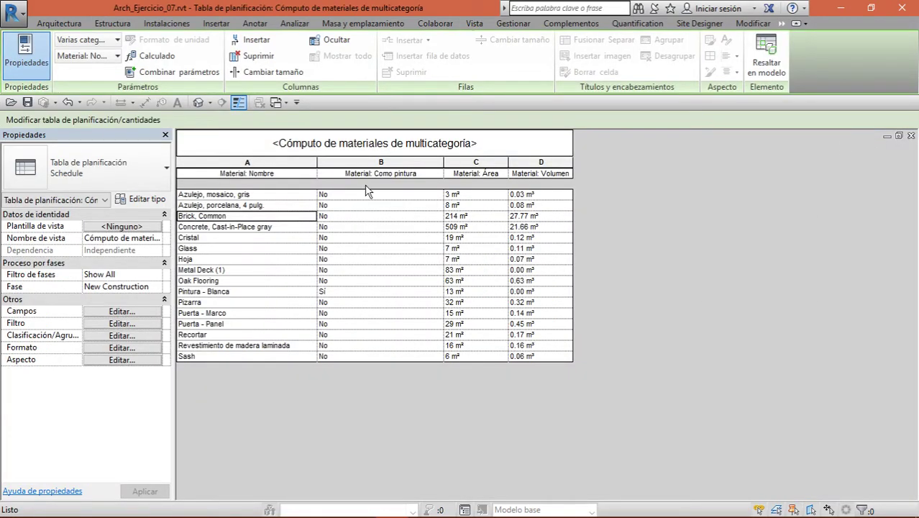
{"action": "left_click", "coordinate": [520, 133]}
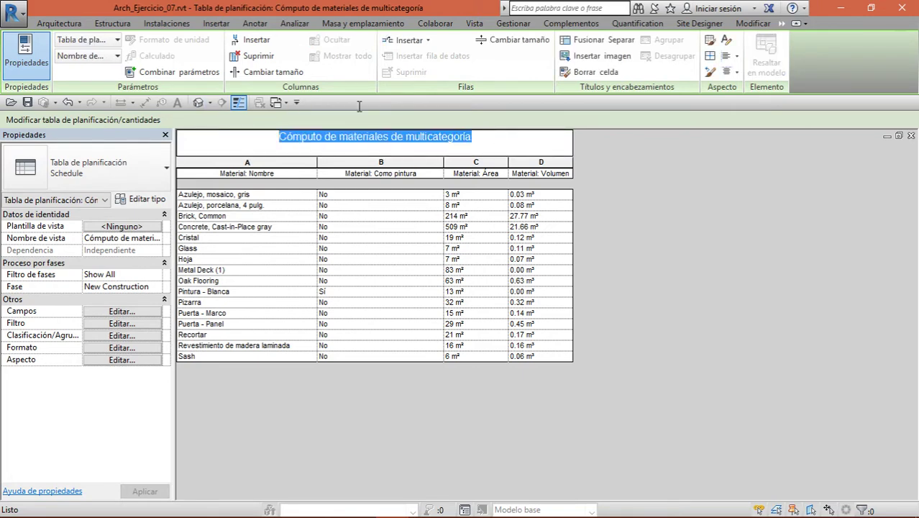
{"action": "left_click_drag", "start_coordinate": [471, 137], "coordinate": [557, 135]}
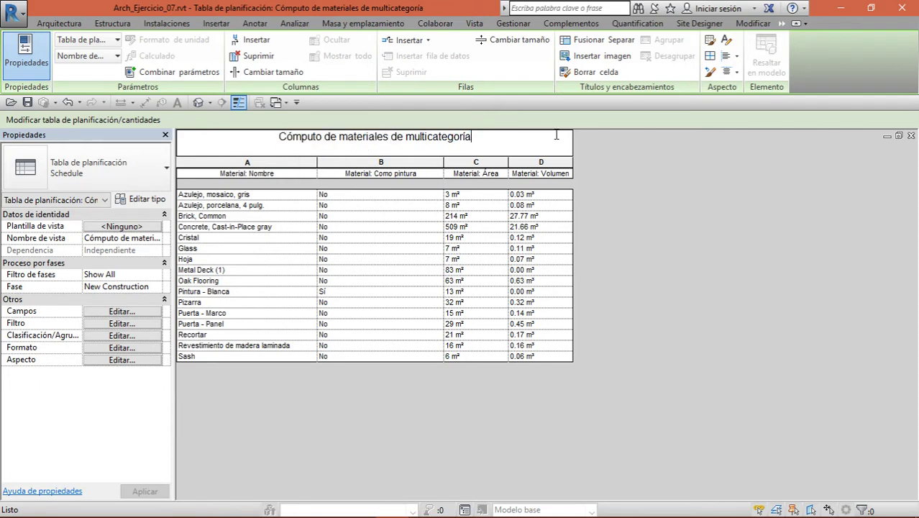
{"action": "left_click", "coordinate": [426, 178]}
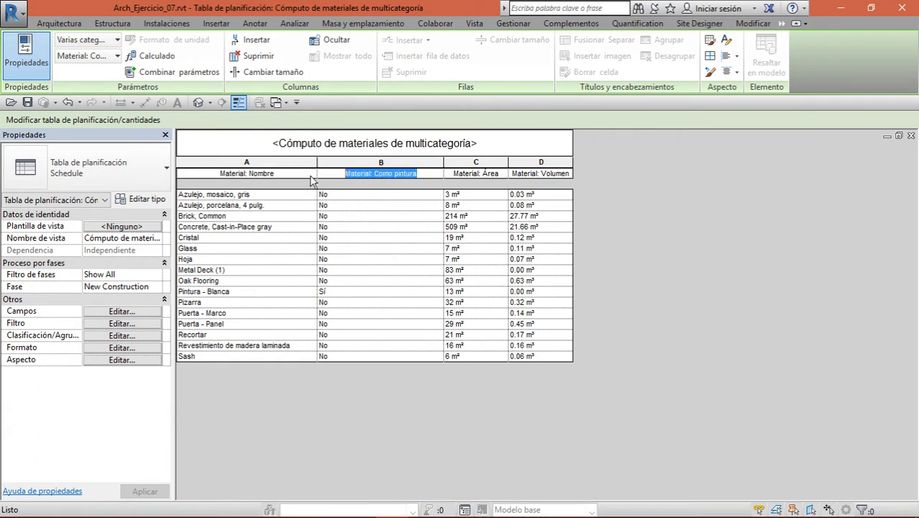
{"action": "left_click", "coordinate": [493, 174]}
{"action": "left_click_drag", "start_coordinate": [493, 173], "coordinate": [373, 166]}
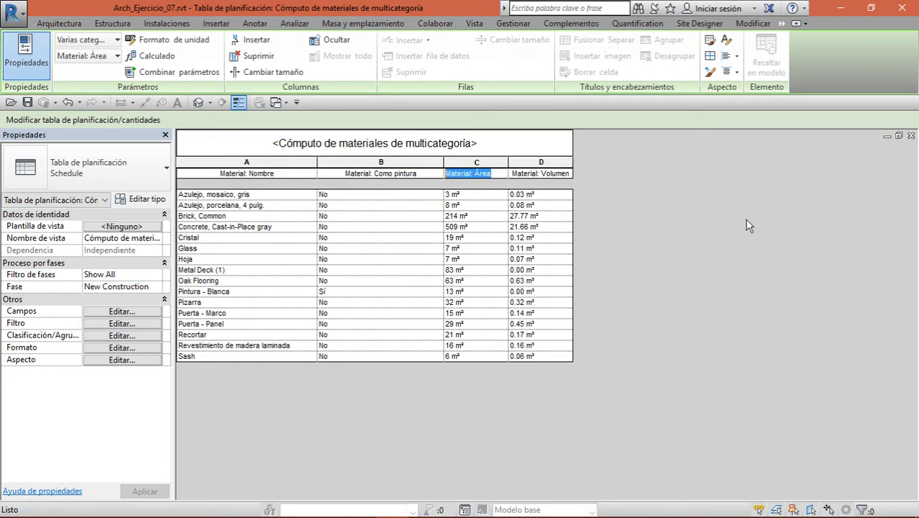
{"action": "left_click", "coordinate": [559, 153]}
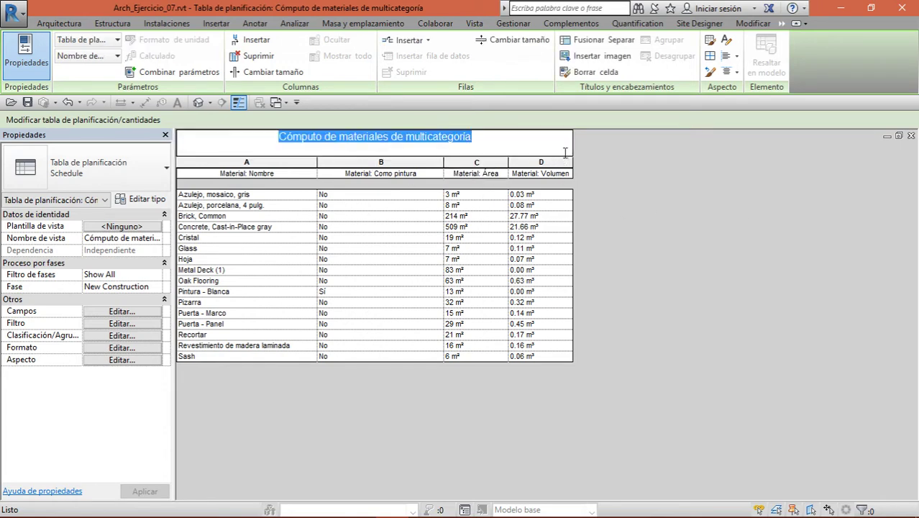
{"action": "left_click_drag", "start_coordinate": [554, 161], "coordinate": [259, 167]}
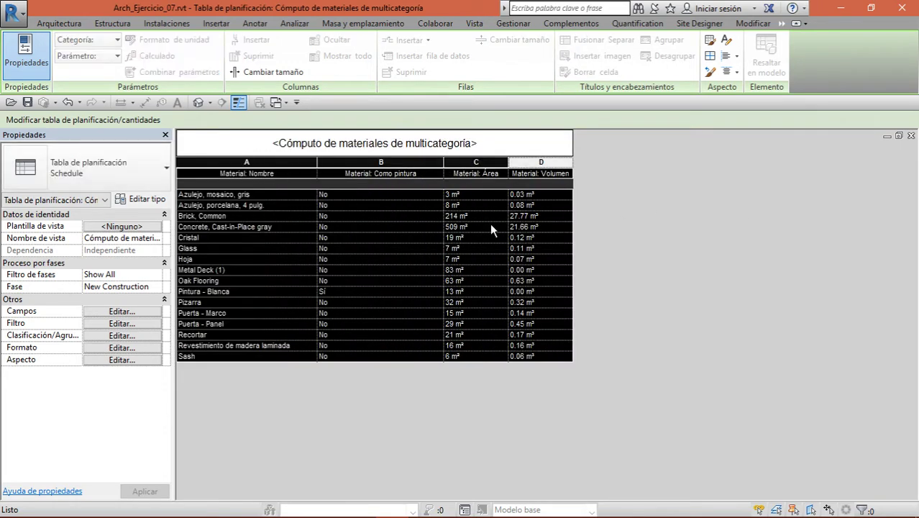
{"action": "left_click", "coordinate": [550, 173]}
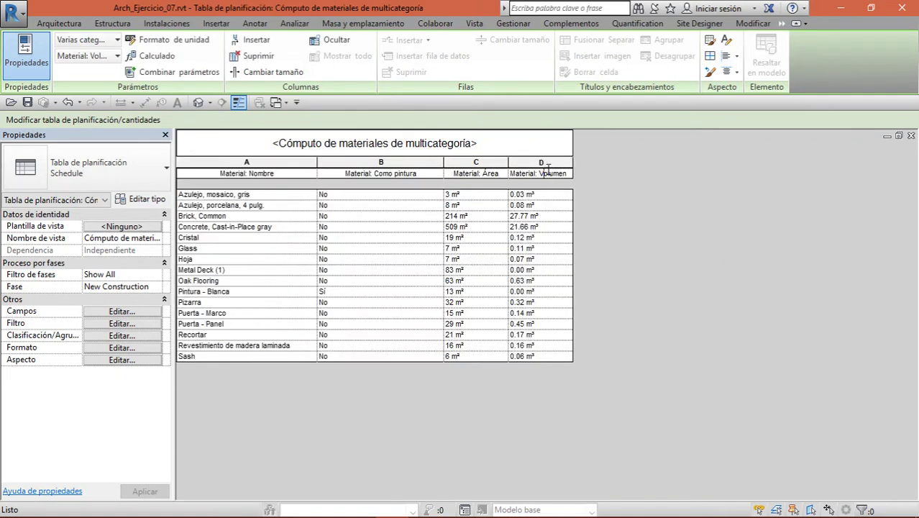
{"action": "left_click_drag", "start_coordinate": [550, 165], "coordinate": [271, 142]}
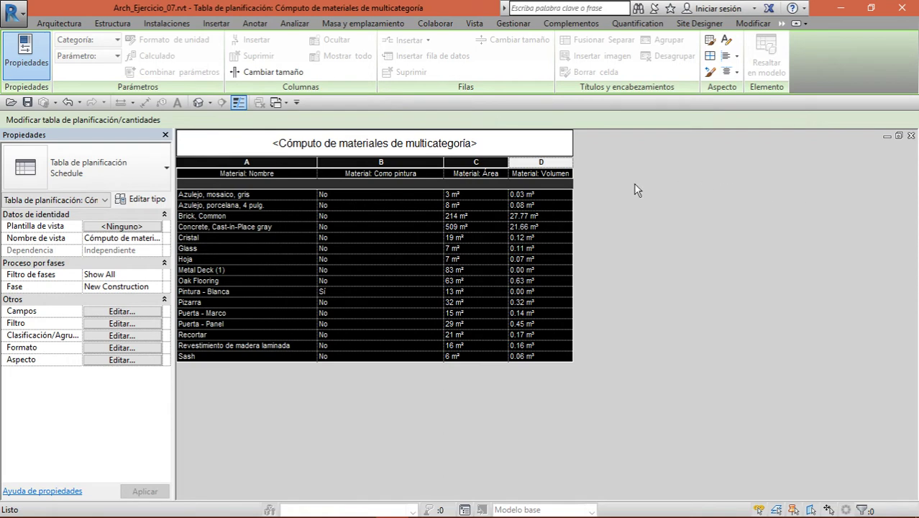
{"action": "left_click", "coordinate": [373, 208]}
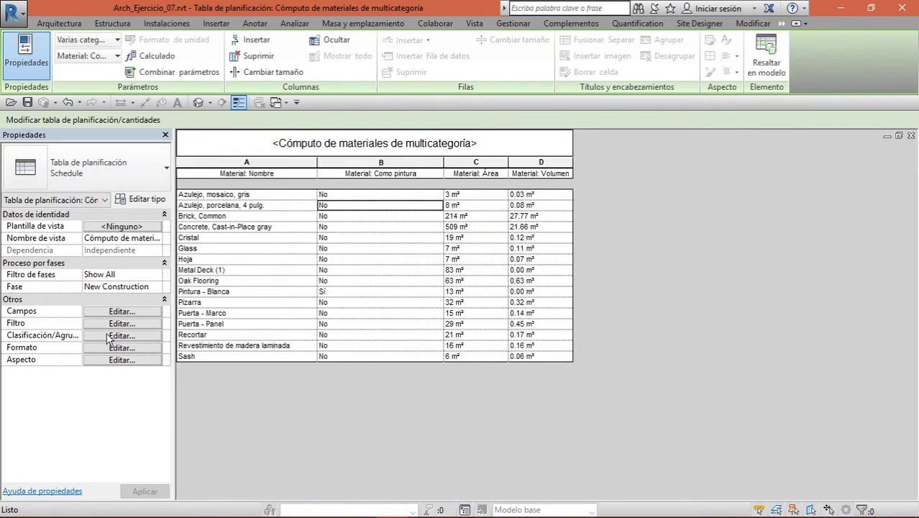
{"action": "left_click", "coordinate": [317, 164]}
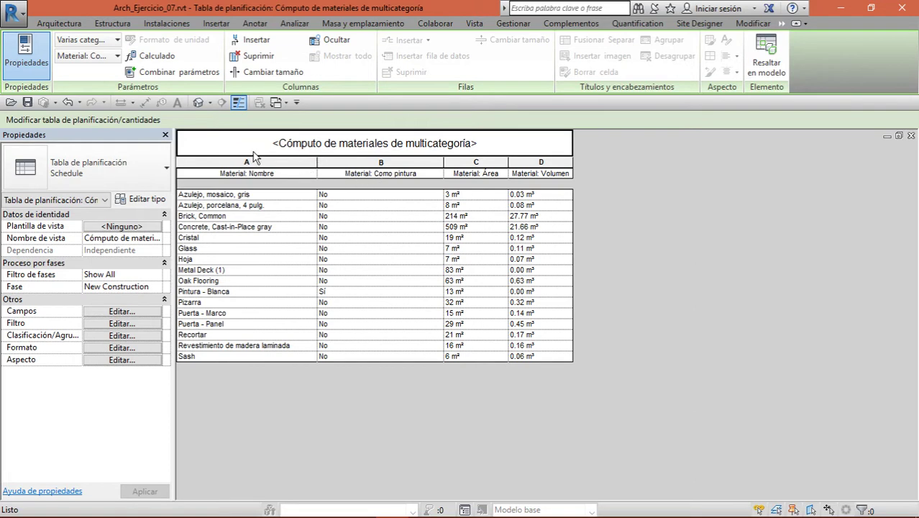
Set the font size of all four material takeoff columns to 50 mm, keeping the Arial typeface.
{"action": "left_click_drag", "start_coordinate": [259, 167], "coordinate": [567, 174]}
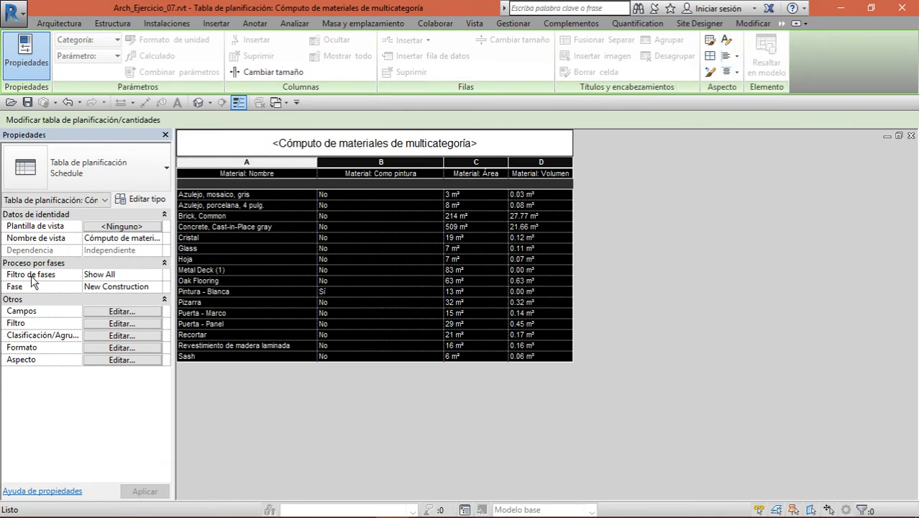
{"action": "left_click", "coordinate": [724, 43]}
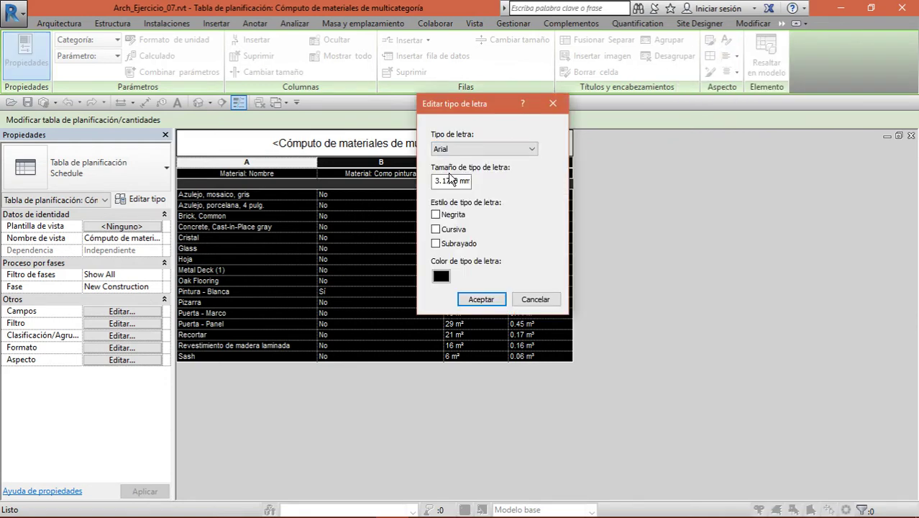
{"action": "left_click", "coordinate": [515, 147]}
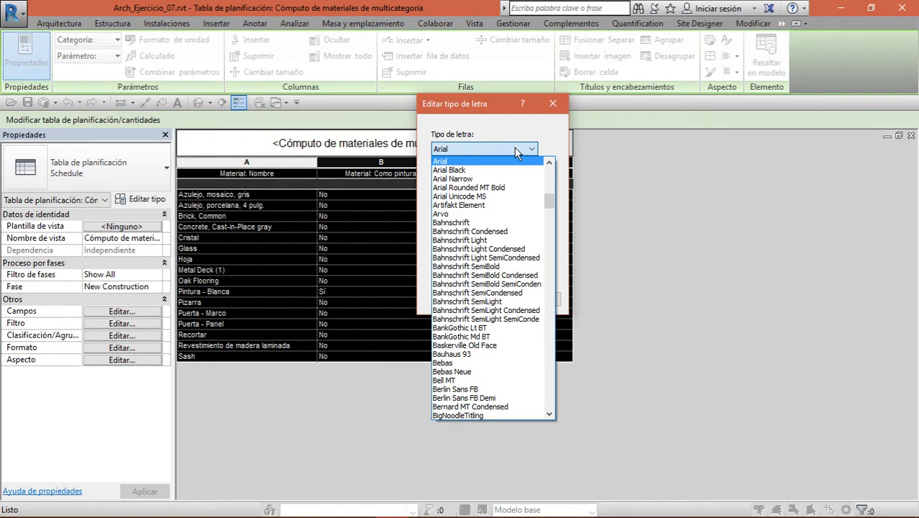
{"action": "left_click", "coordinate": [514, 148]}
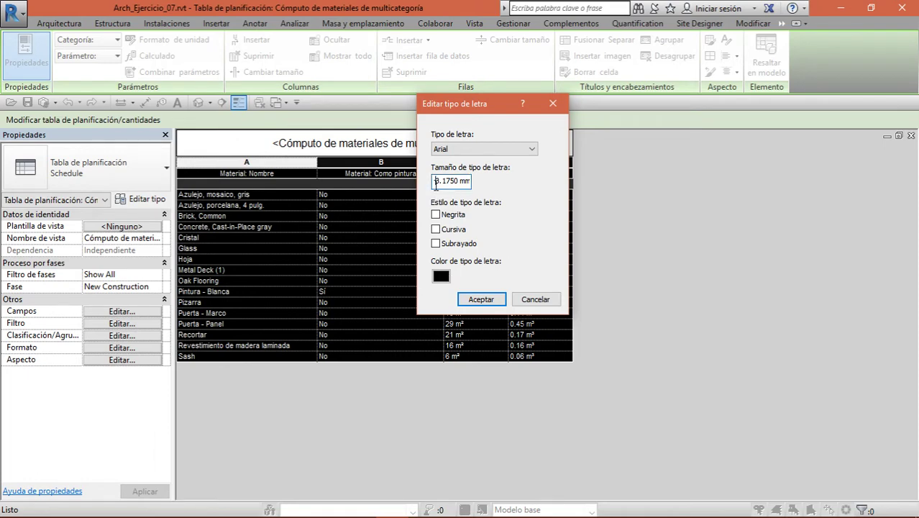
{"action": "left_click_drag", "start_coordinate": [434, 181], "coordinate": [674, 198]}
{"action": "type", "text": "50"}
{"action": "left_click", "coordinate": [492, 299]}
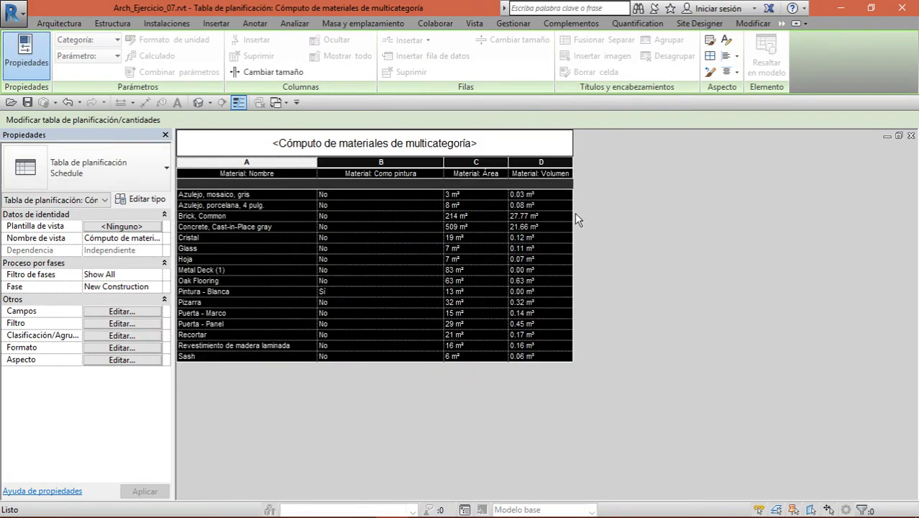
{"action": "left_click", "coordinate": [492, 243]}
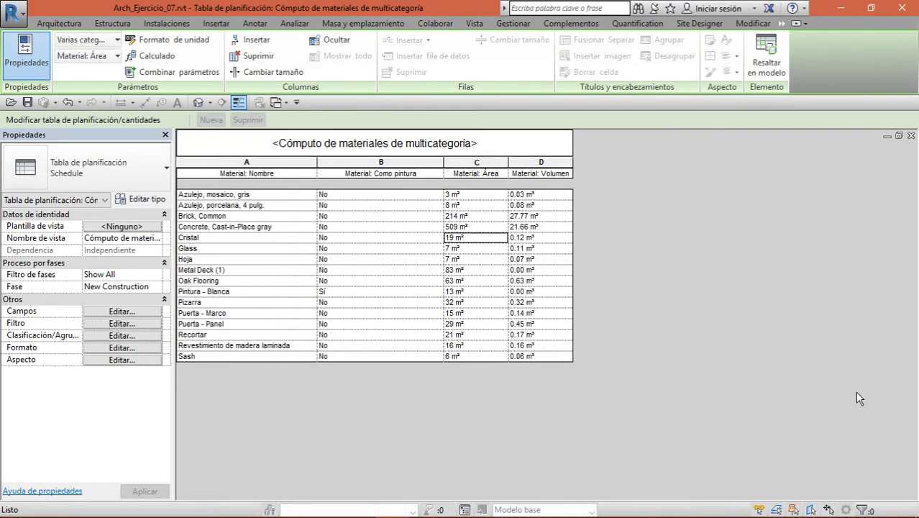
Set the font size of all four material takeoff columns to 3 mm.
{"action": "left_click_drag", "start_coordinate": [546, 160], "coordinate": [245, 163]}
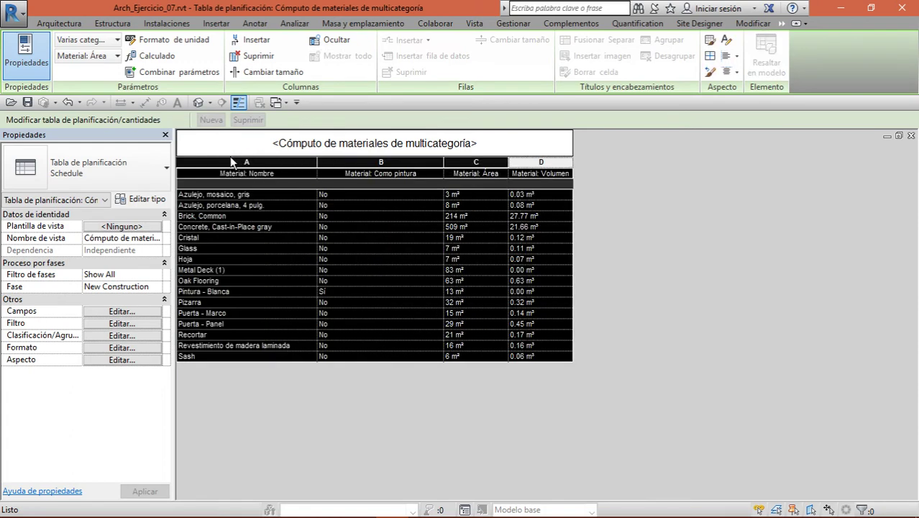
{"action": "left_click", "coordinate": [726, 39]}
{"action": "double_click", "coordinate": [460, 181]}
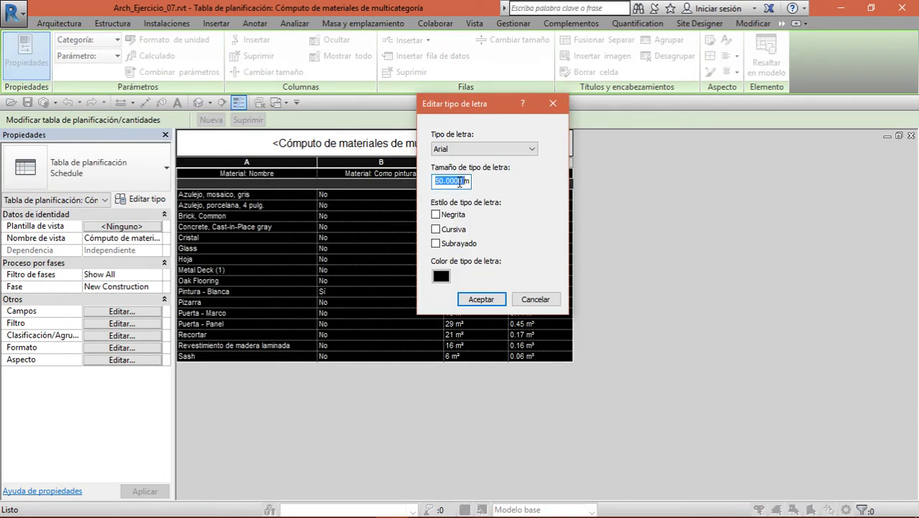
{"action": "type", "text": "3"}
{"action": "double_click", "coordinate": [459, 180]}
{"action": "type", "text": "3."}
{"action": "left_click", "coordinate": [482, 299]}
{"action": "left_click", "coordinate": [453, 171]}
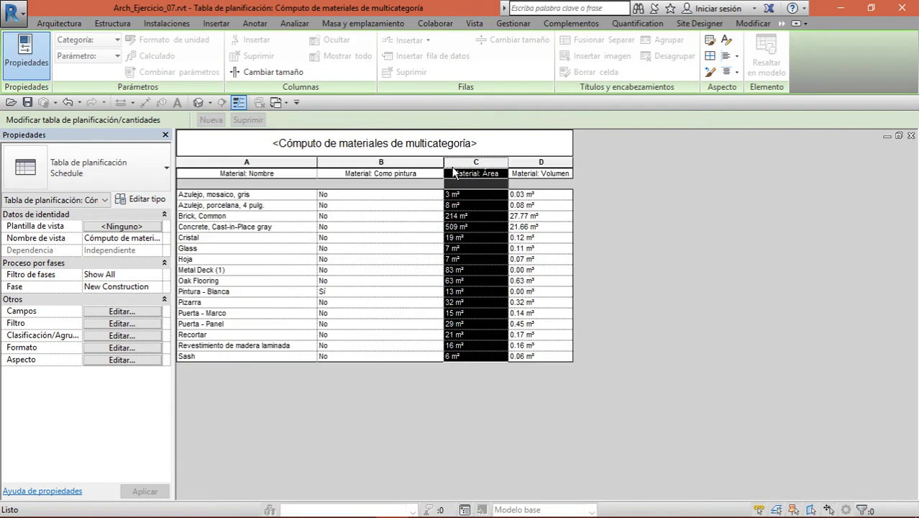
{"action": "left_click", "coordinate": [281, 172]}
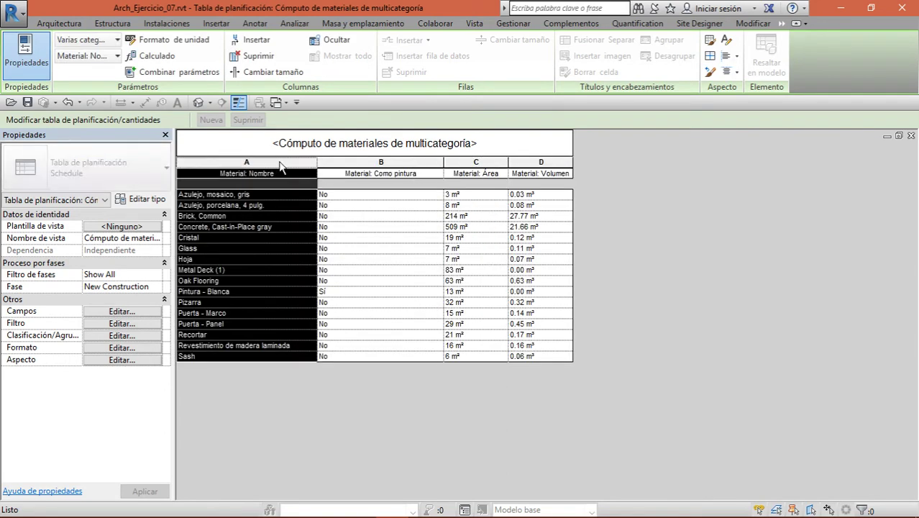
Create a new building-component schedule for the Ventanas category in the New Construction phase.
{"action": "left_click", "coordinate": [476, 24]}
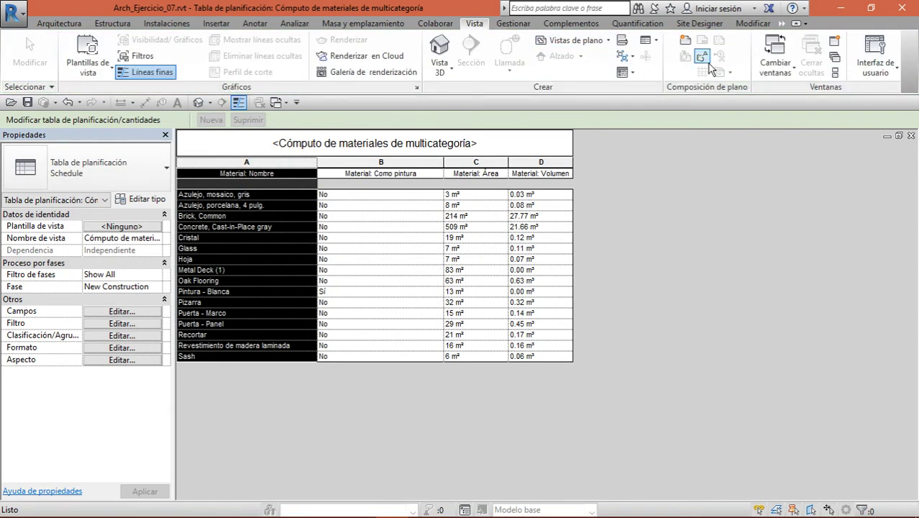
{"action": "left_click", "coordinate": [649, 41]}
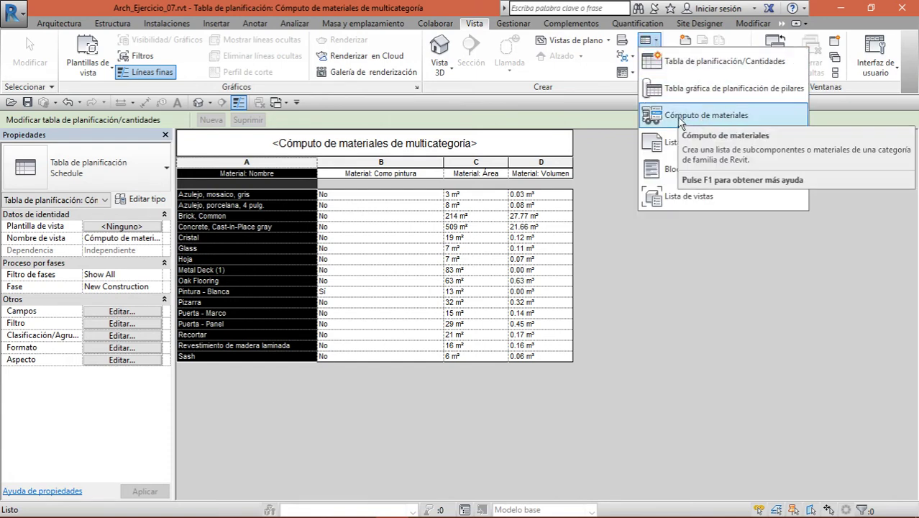
{"action": "left_click", "coordinate": [715, 64]}
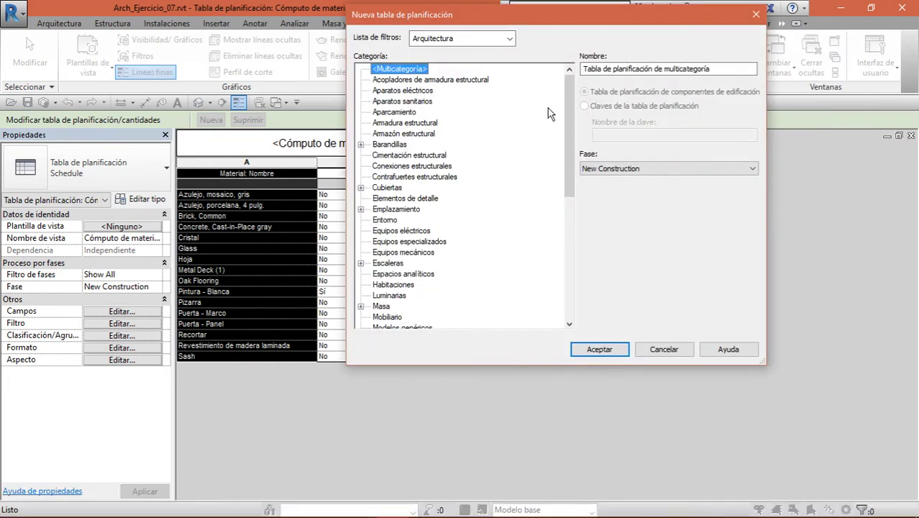
{"action": "left_click", "coordinate": [396, 113]}
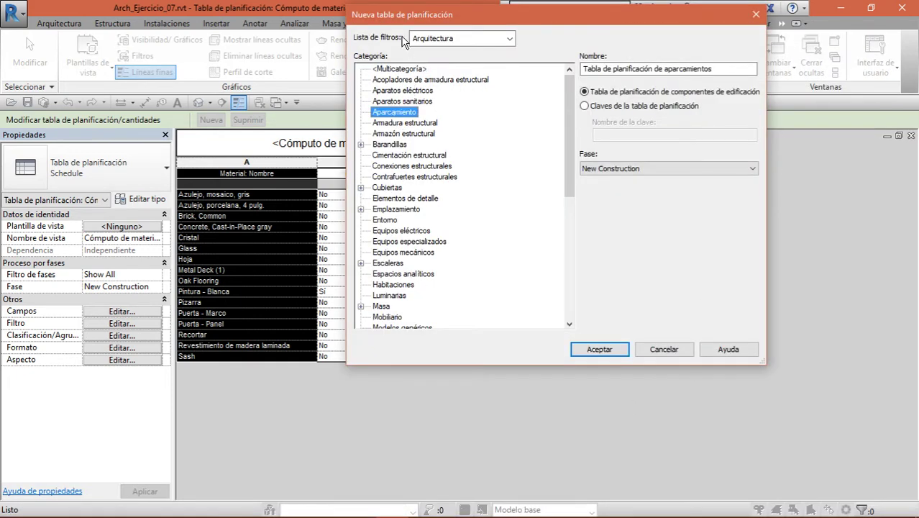
{"action": "left_click", "coordinate": [412, 69]}
{"action": "scroll", "coordinate": [418, 180], "scroll_direction": "down", "scroll_amount": 2}
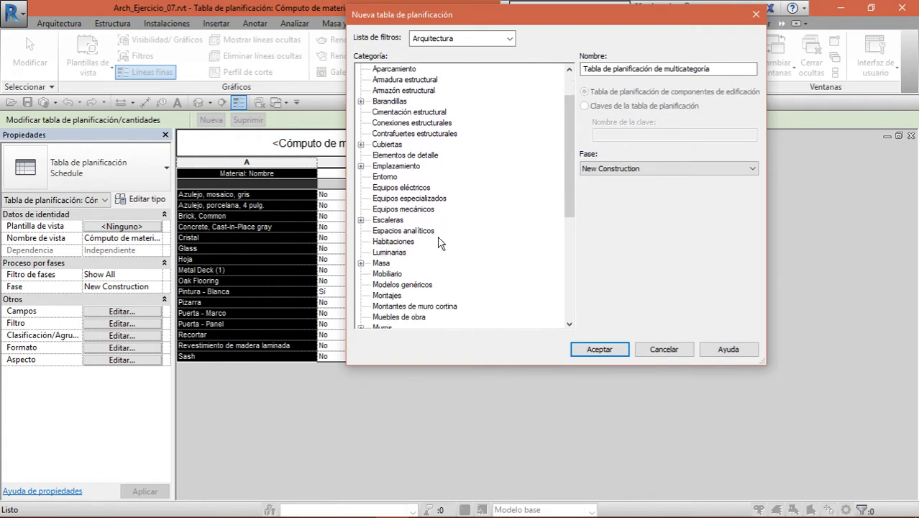
{"action": "scroll", "coordinate": [440, 243], "scroll_direction": "down", "scroll_amount": 6}
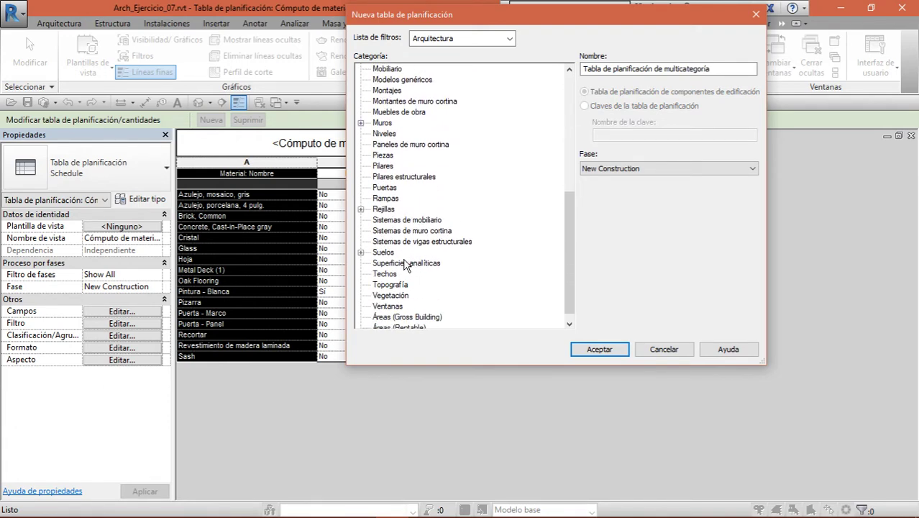
{"action": "left_click", "coordinate": [405, 264]}
{"action": "key", "text": "Down"}
{"action": "key", "text": "Down"}
{"action": "key", "text": "Down"}
{"action": "key", "text": "Down"}
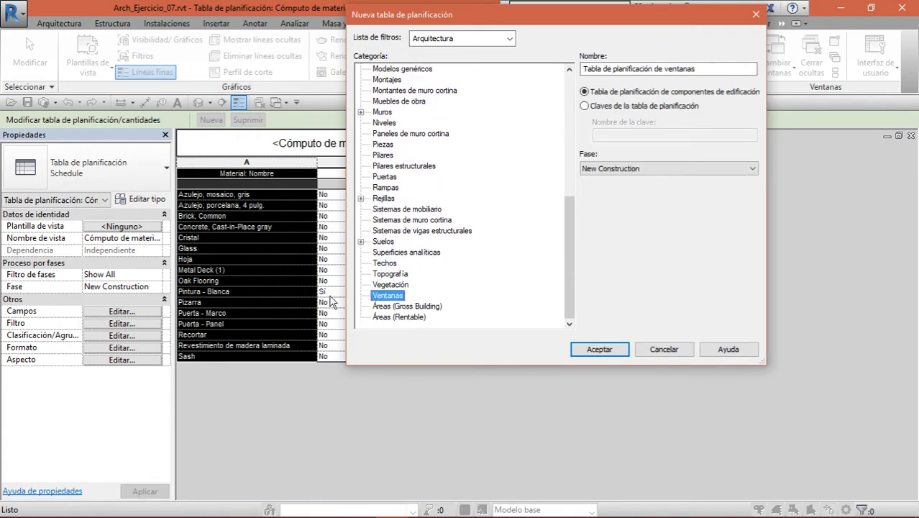
{"action": "left_click", "coordinate": [597, 349]}
Examine the full list of fields available for the Ventanas schedule, from Altura to URL.
{"action": "left_click_drag", "start_coordinate": [453, 159], "coordinate": [454, 249]}
{"action": "left_click", "coordinate": [298, 191]}
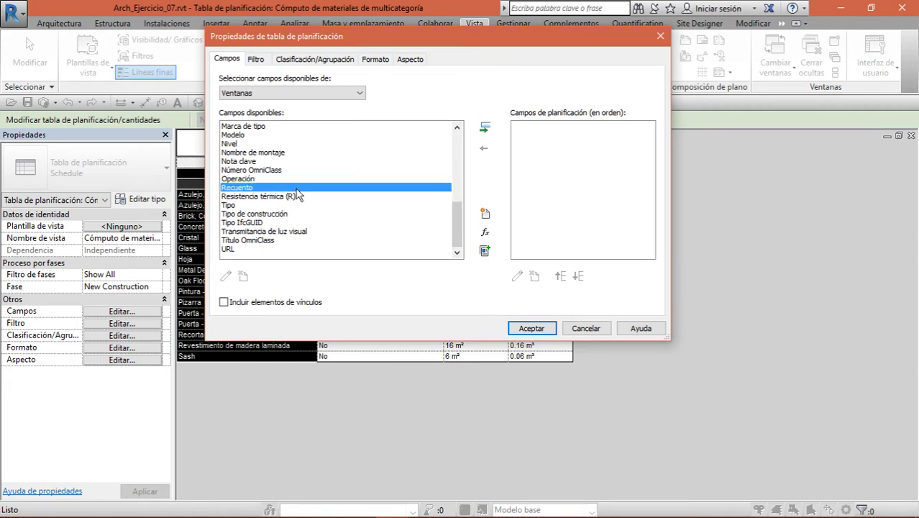
{"action": "key", "text": "Up"}
{"action": "key", "text": "Up"}
{"action": "key", "text": "Up"}
{"action": "key", "text": "Up"}
{"action": "key", "text": "Up"}
{"action": "key", "text": "Up"}
{"action": "key", "text": "Up"}
{"action": "key", "text": "Up"}
{"action": "key", "text": "Up"}
{"action": "key", "text": "Up"}
{"action": "key", "text": "Up"}
{"action": "key", "text": "Up"}
{"action": "key", "text": "Up"}
{"action": "key", "text": "Up"}
{"action": "key", "text": "Up"}
{"action": "key", "text": "Up"}
{"action": "key", "text": "Up"}
{"action": "key", "text": "Up"}
{"action": "key", "text": "Up"}
{"action": "key", "text": "Up"}
{"action": "key", "text": "Up"}
{"action": "key", "text": "Up"}
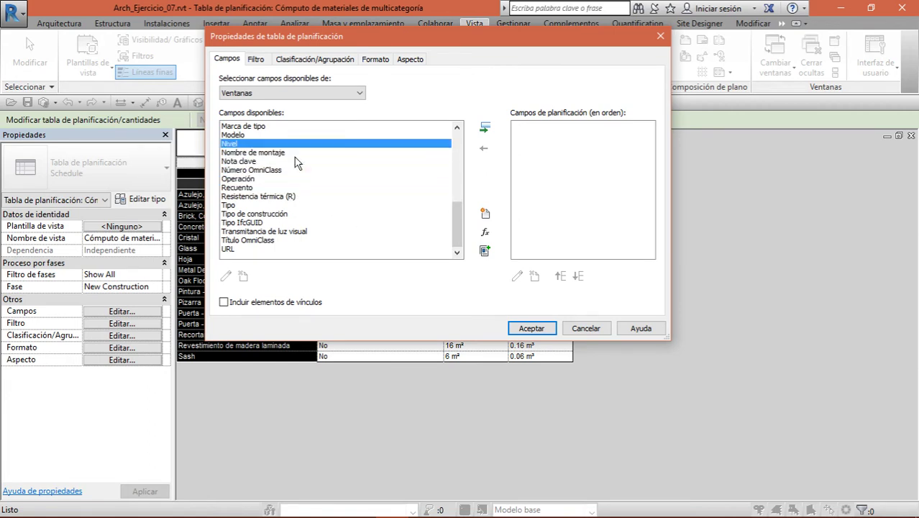
{"action": "key", "text": "Down"}
{"action": "key", "text": "Down"}
{"action": "key", "text": "Down"}
{"action": "key", "text": "Down"}
{"action": "key", "text": "Down"}
{"action": "key", "text": "Down"}
{"action": "key", "text": "Down"}
{"action": "key", "text": "Down"}
{"action": "key", "text": "Down"}
{"action": "key", "text": "Down"}
{"action": "key", "text": "Down"}
{"action": "key", "text": "Down"}
{"action": "key", "text": "Down"}
{"action": "key", "text": "Down"}
{"action": "key", "text": "Down"}
{"action": "key", "text": "Down"}
{"action": "key", "text": "Down"}
{"action": "key", "text": "Down"}
{"action": "key", "text": "Down"}
{"action": "key", "text": "Down"}
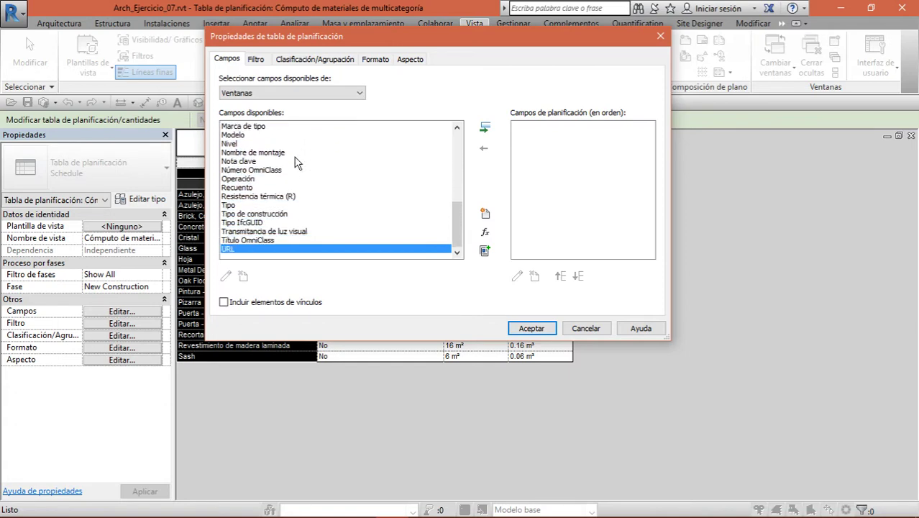
{"action": "key", "text": "Up"}
{"action": "key", "text": "Up"}
{"action": "key", "text": "Up"}
{"action": "key", "text": "Up"}
{"action": "key", "text": "Up"}
{"action": "key", "text": "Up"}
{"action": "key", "text": "Up"}
{"action": "key", "text": "Up"}
{"action": "key", "text": "Up"}
{"action": "key", "text": "Up"}
{"action": "key", "text": "Up"}
{"action": "key", "text": "Up"}
{"action": "key", "text": "Up"}
{"action": "key", "text": "Up"}
{"action": "key", "text": "Up"}
{"action": "key", "text": "Up"}
{"action": "key", "text": "Up"}
{"action": "key", "text": "Up"}
{"action": "key", "text": "Up"}
{"action": "key", "text": "Up"}
{"action": "key", "text": "Up"}
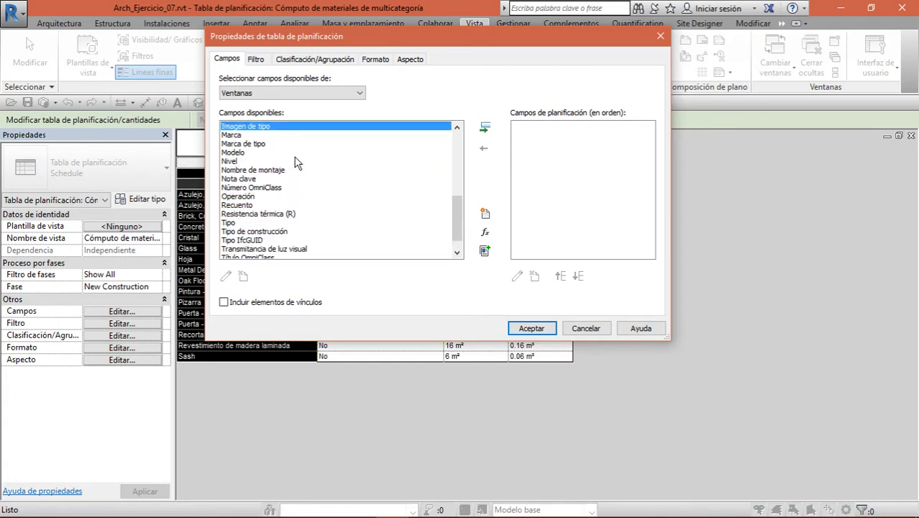
{"action": "key", "text": "Down"}
{"action": "key", "text": "Down"}
{"action": "key", "text": "Down"}
{"action": "key", "text": "Down"}
{"action": "key", "text": "Down"}
{"action": "key", "text": "Down"}
{"action": "key", "text": "Down"}
{"action": "key", "text": "Down"}
{"action": "key", "text": "Down"}
{"action": "key", "text": "Down"}
{"action": "key", "text": "Down"}
{"action": "key", "text": "Down"}
{"action": "key", "text": "Down"}
{"action": "key", "text": "Down"}
{"action": "key", "text": "Down"}
{"action": "key", "text": "Down"}
{"action": "key", "text": "Down"}
{"action": "key", "text": "Down"}
{"action": "key", "text": "Down"}
{"action": "key", "text": "Down"}
{"action": "key", "text": "Down"}
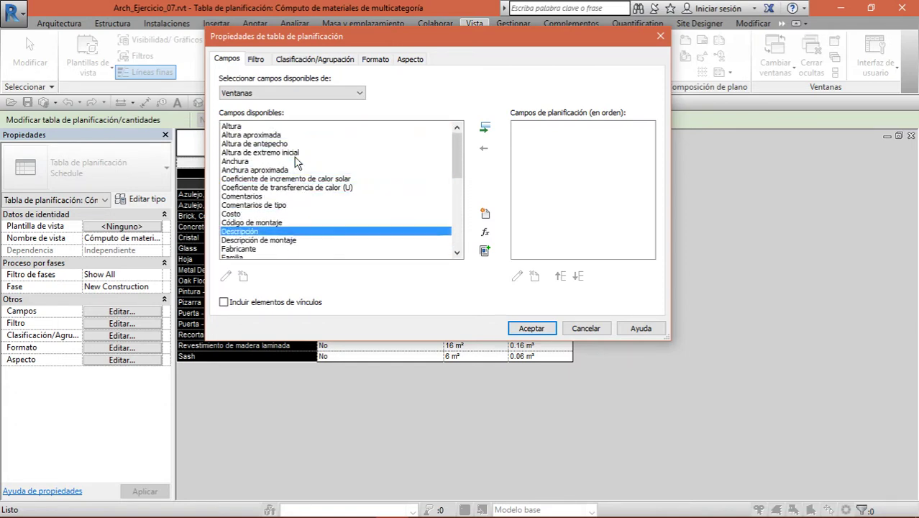
{"action": "key", "text": "Up"}
{"action": "key", "text": "Up"}
{"action": "key", "text": "Up"}
{"action": "key", "text": "Up"}
{"action": "key", "text": "Up"}
{"action": "key", "text": "Up"}
{"action": "key", "text": "Up"}
{"action": "key", "text": "Up"}
{"action": "key", "text": "Up"}
{"action": "key", "text": "Up"}
{"action": "key", "text": "Up"}
{"action": "key", "text": "Up"}
{"action": "key", "text": "Up"}
{"action": "key", "text": "Up"}
{"action": "key", "text": "Up"}
{"action": "key", "text": "Up"}
{"action": "key", "text": "Up"}
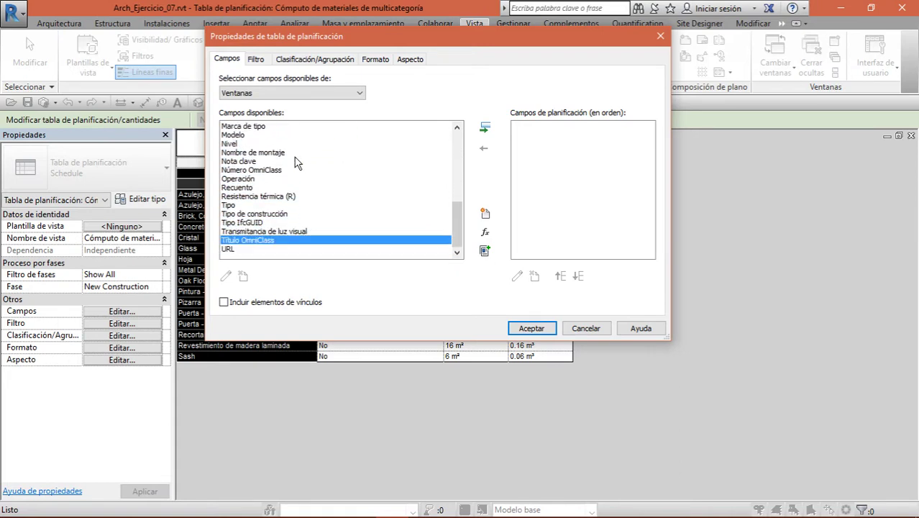
{"action": "key", "text": "Up"}
{"action": "key", "text": "Up"}
{"action": "key", "text": "Up"}
{"action": "key", "text": "Up"}
{"action": "key", "text": "Up"}
{"action": "key", "text": "Up"}
{"action": "key", "text": "Up"}
{"action": "key", "text": "Up"}
{"action": "key", "text": "Up"}
{"action": "key", "text": "Up"}
{"action": "key", "text": "Up"}
{"action": "key", "text": "Up"}
{"action": "key", "text": "Up"}
{"action": "key", "text": "Up"}
{"action": "key", "text": "Up"}
{"action": "key", "text": "Up"}
{"action": "key", "text": "Up"}
{"action": "key", "text": "Up"}
{"action": "key", "text": "Up"}
{"action": "key", "text": "Up"}
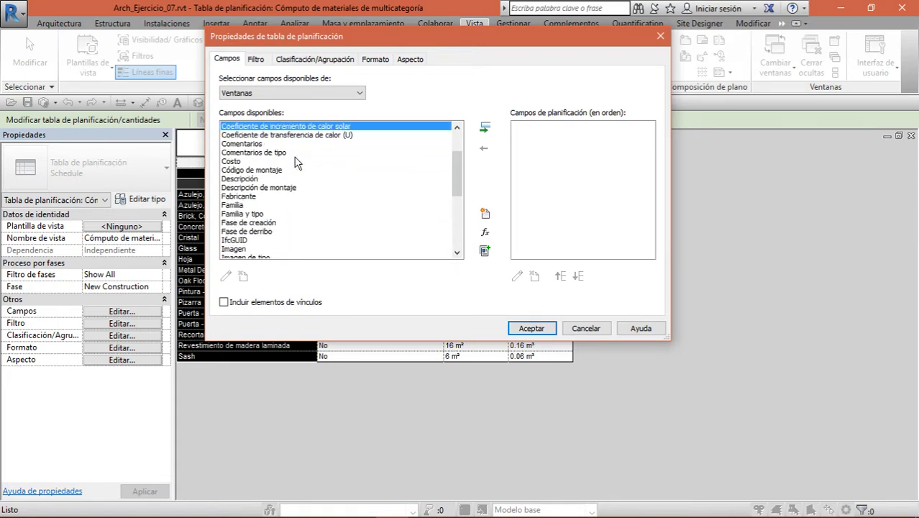
{"action": "key", "text": "Down"}
{"action": "key", "text": "Down"}
{"action": "key", "text": "Down"}
{"action": "key", "text": "Down"}
{"action": "key", "text": "Down"}
{"action": "key", "text": "Down"}
{"action": "key", "text": "Down"}
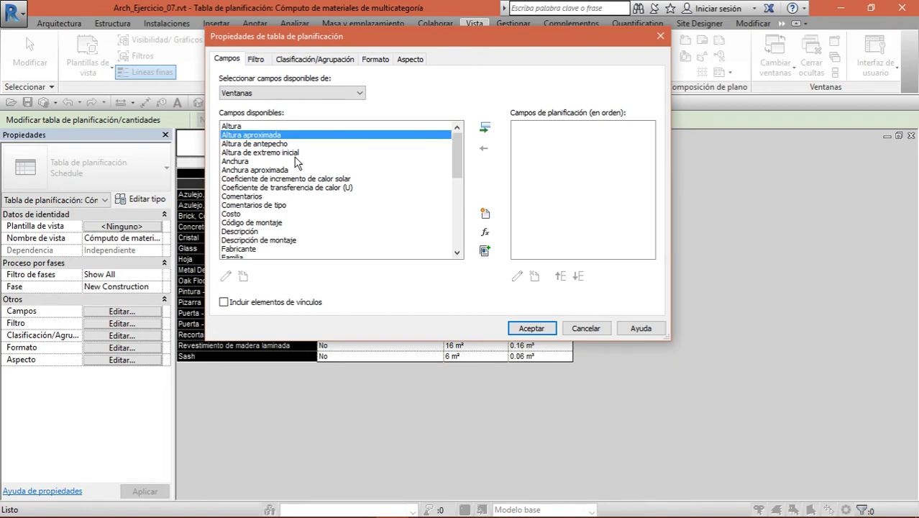
Add the Familia field to the windows schedule.
{"action": "key", "text": "Down"}
{"action": "key", "text": "Down"}
{"action": "key", "text": "Down"}
{"action": "key", "text": "Down"}
{"action": "key", "text": "Down"}
{"action": "key", "text": "Down"}
{"action": "key", "text": "Down"}
{"action": "key", "text": "Down"}
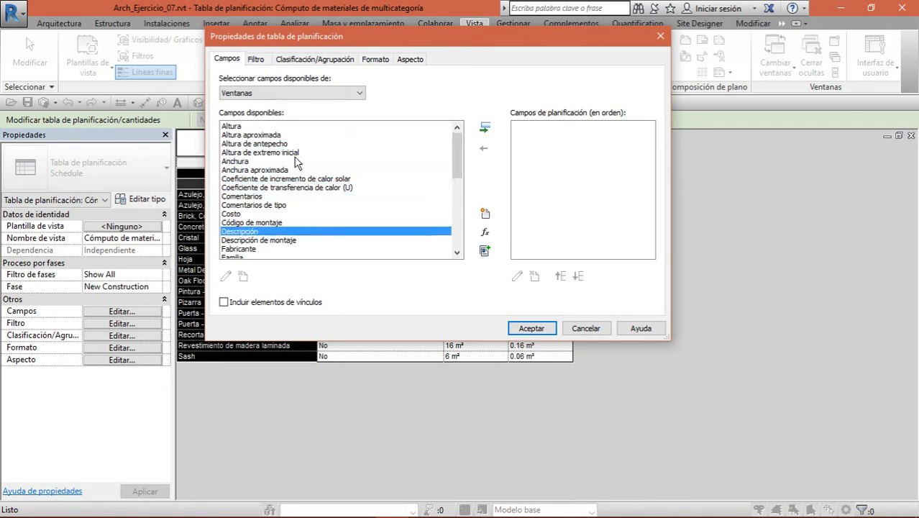
{"action": "double_click", "coordinate": [376, 249]}
Add the Tipo field to the windows schedule after Familia.
{"action": "key", "text": "Down"}
{"action": "key", "text": "Down"}
{"action": "key", "text": "Down"}
{"action": "key", "text": "Down"}
{"action": "key", "text": "Down"}
{"action": "key", "text": "Down"}
{"action": "key", "text": "Down"}
{"action": "key", "text": "Down"}
{"action": "key", "text": "Down"}
{"action": "key", "text": "Down"}
{"action": "key", "text": "Down"}
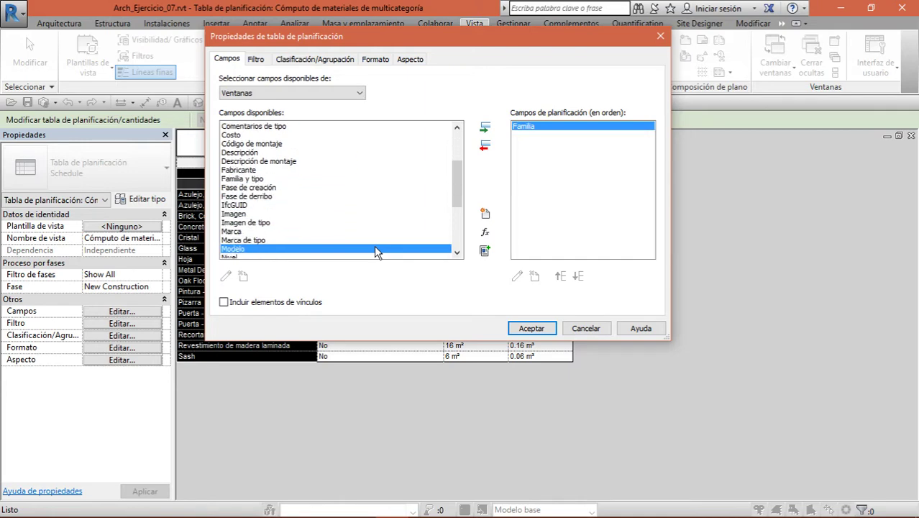
{"action": "key", "text": "Down"}
{"action": "key", "text": "Down"}
{"action": "key", "text": "Down"}
{"action": "key", "text": "Down"}
{"action": "key", "text": "Down"}
{"action": "key", "text": "Down"}
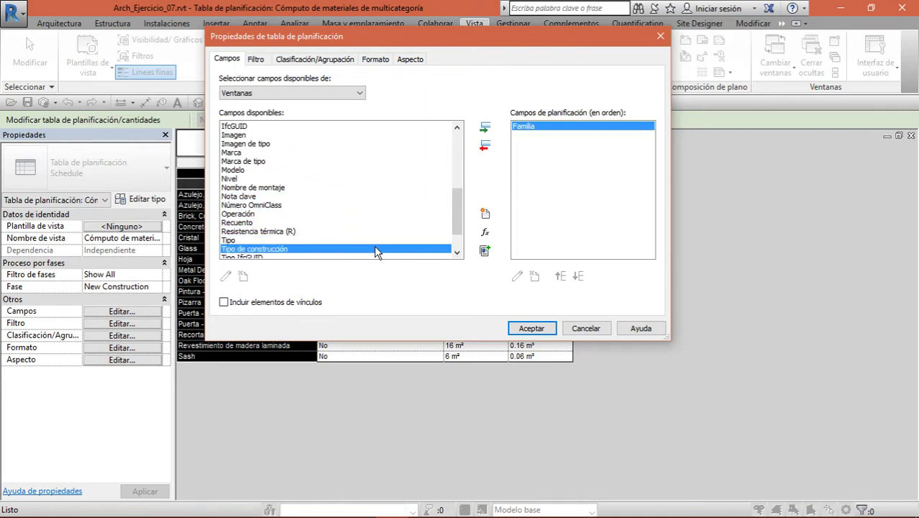
{"action": "left_click", "coordinate": [334, 242]}
{"action": "double_click", "coordinate": [334, 244]}
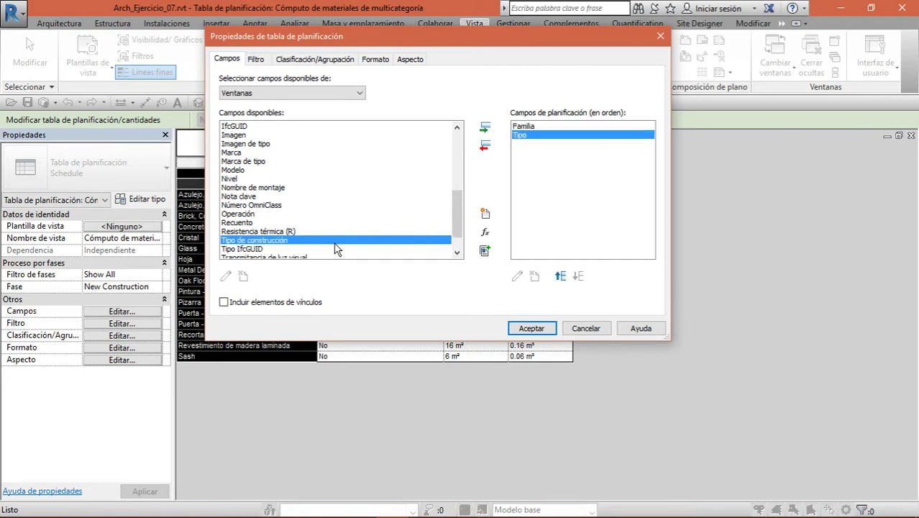
Add the Altura, Anchura and Altura de antepecho fields to the windows schedule.
{"action": "key", "text": "Down"}
{"action": "key", "text": "Down"}
{"action": "key", "text": "Down"}
{"action": "key", "text": "Down"}
{"action": "key", "text": "Up"}
{"action": "key", "text": "Up"}
{"action": "key", "text": "Up"}
{"action": "key", "text": "Up"}
{"action": "key", "text": "Up"}
{"action": "key", "text": "Up"}
{"action": "key", "text": "Up"}
{"action": "key", "text": "Up"}
{"action": "key", "text": "Up"}
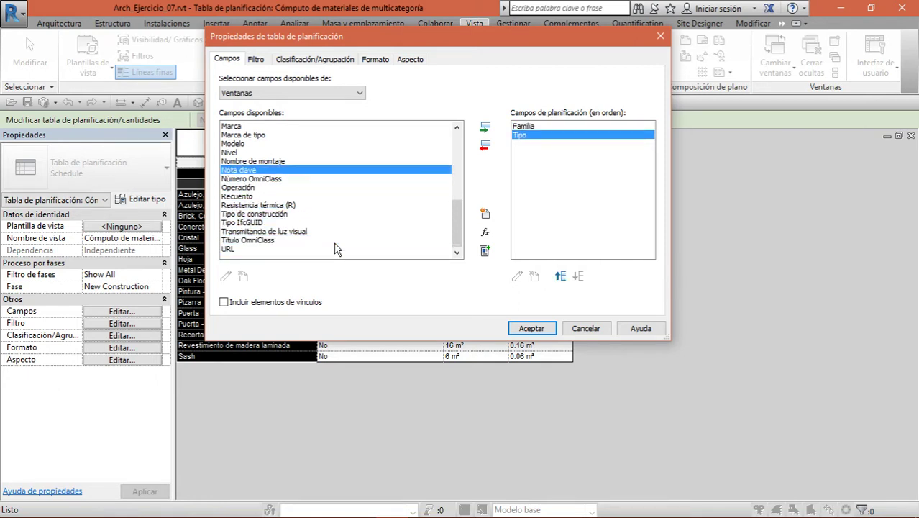
{"action": "key", "text": "Up"}
{"action": "key", "text": "Up"}
{"action": "key", "text": "Up"}
{"action": "key", "text": "Up"}
{"action": "key", "text": "Up"}
{"action": "key", "text": "Up"}
{"action": "key", "text": "Up"}
{"action": "key", "text": "Up"}
{"action": "key", "text": "Up"}
{"action": "key", "text": "Up"}
{"action": "key", "text": "Up"}
{"action": "key", "text": "Up"}
{"action": "key", "text": "Up"}
{"action": "key", "text": "Up"}
{"action": "key", "text": "Up"}
{"action": "key", "text": "Up"}
{"action": "key", "text": "Up"}
{"action": "key", "text": "Up"}
{"action": "key", "text": "Up"}
{"action": "key", "text": "Up"}
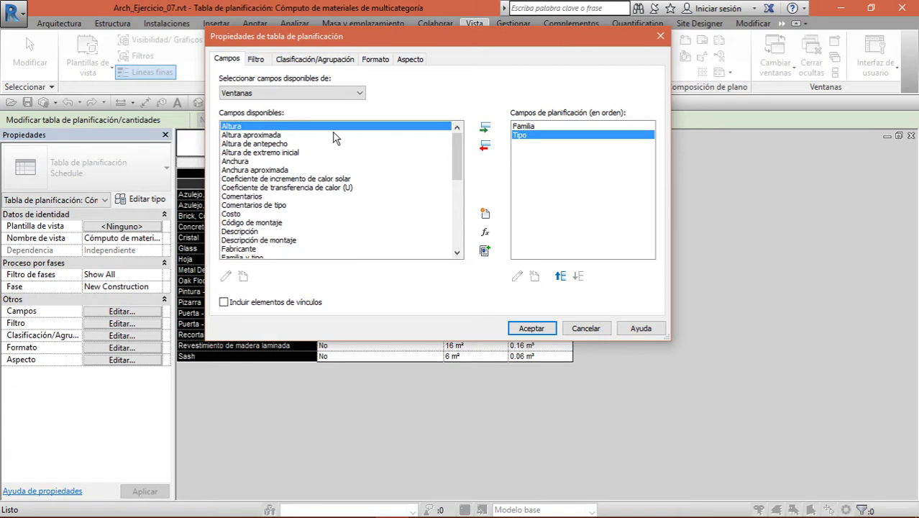
{"action": "double_click", "coordinate": [328, 128]}
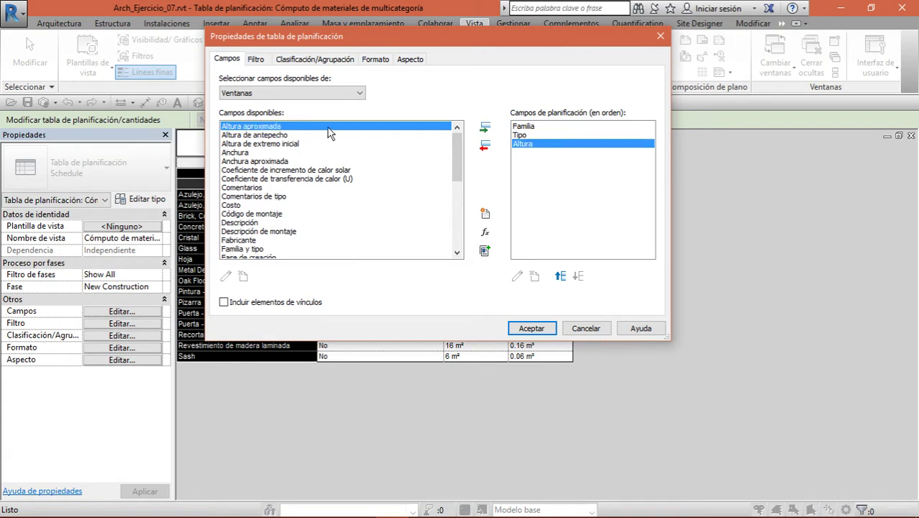
{"action": "double_click", "coordinate": [288, 152]}
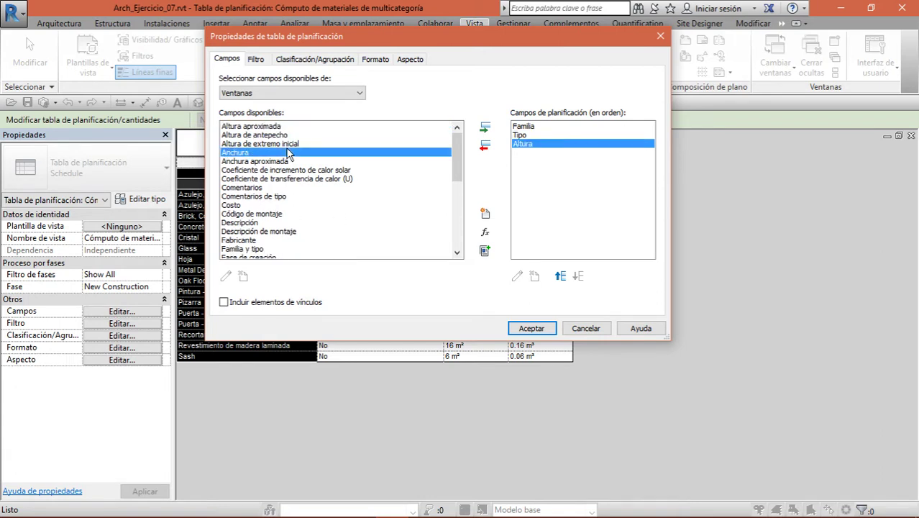
{"action": "left_click", "coordinate": [273, 137]}
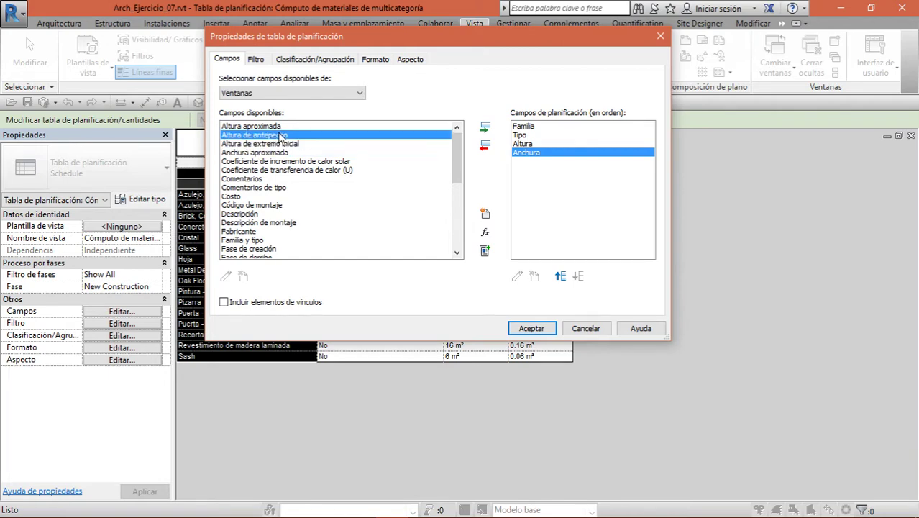
{"action": "double_click", "coordinate": [281, 137]}
Add the Nivel field to the windows schedule.
{"action": "key", "text": "Down"}
{"action": "key", "text": "Down"}
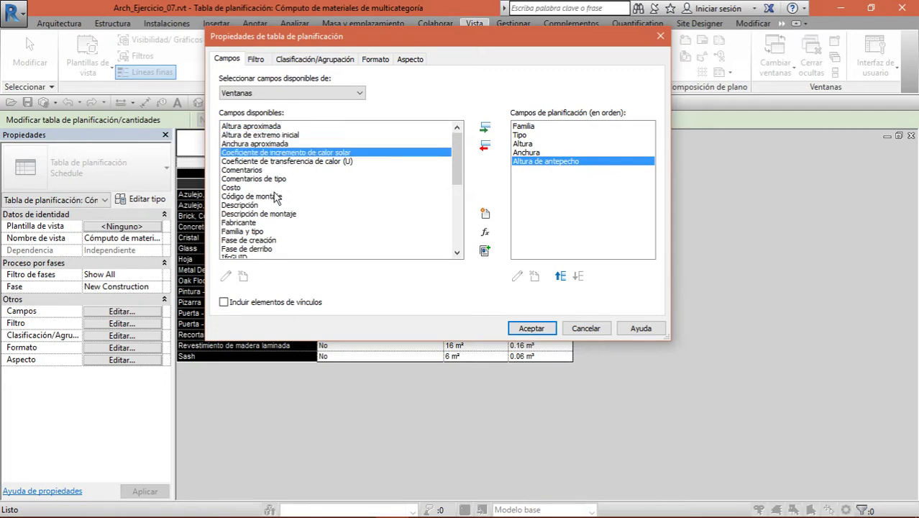
{"action": "key", "text": "Down"}
{"action": "key", "text": "Down"}
{"action": "key", "text": "Down"}
{"action": "key", "text": "Down"}
{"action": "key", "text": "Down"}
{"action": "key", "text": "Down"}
{"action": "key", "text": "Down"}
{"action": "key", "text": "Down"}
{"action": "key", "text": "Down"}
{"action": "key", "text": "Down"}
{"action": "key", "text": "Down"}
{"action": "key", "text": "Down"}
{"action": "key", "text": "Down"}
{"action": "key", "text": "Down"}
{"action": "key", "text": "Down"}
{"action": "key", "text": "Down"}
{"action": "key", "text": "Down"}
{"action": "key", "text": "Down"}
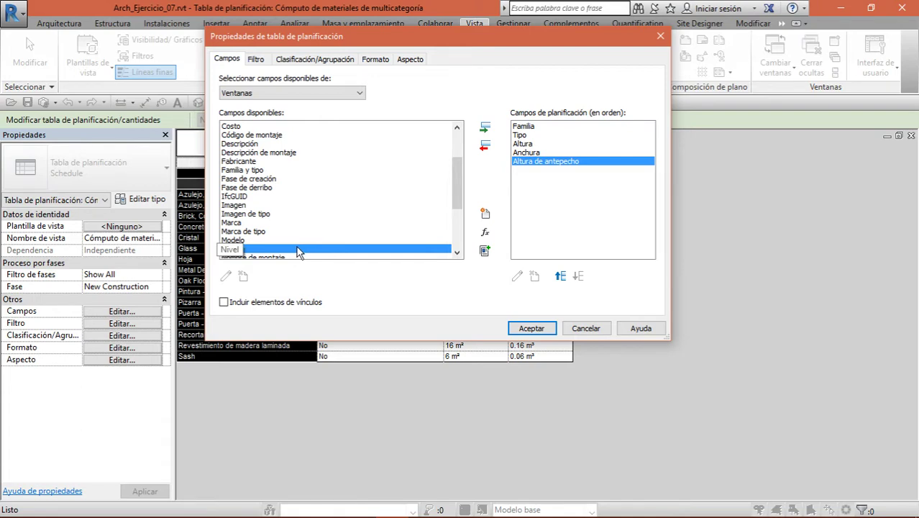
{"action": "double_click", "coordinate": [298, 249]}
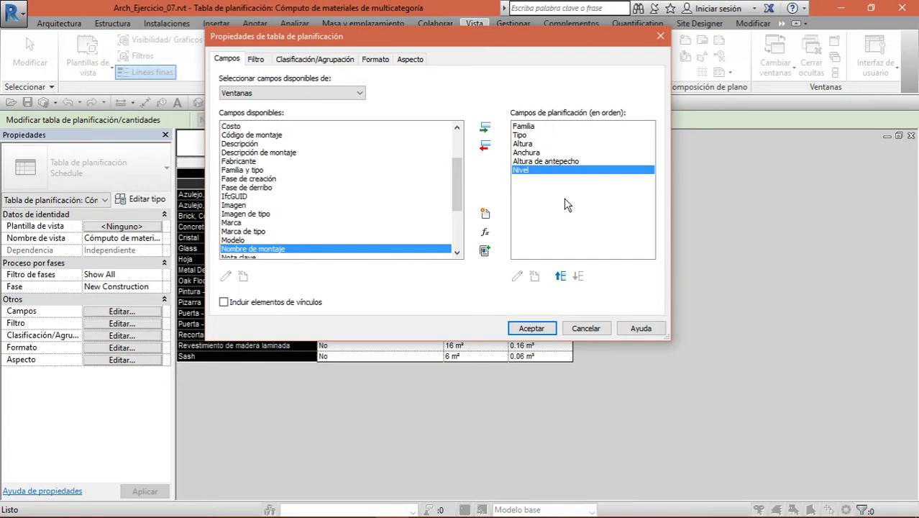
Reorder the schedule fields so that Nivel and Altura de antepecho come directly after Tipo, ahead of Altura.
{"action": "left_click", "coordinate": [562, 278]}
{"action": "left_click", "coordinate": [561, 277]}
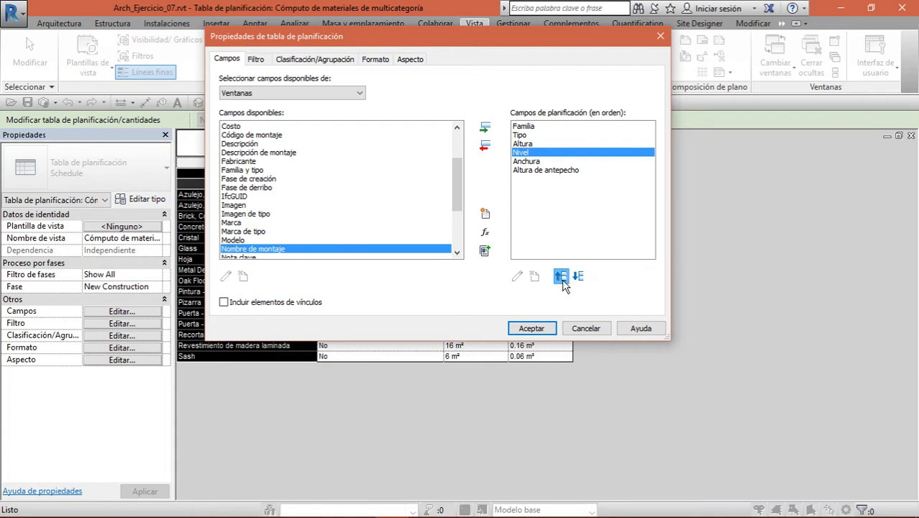
{"action": "left_click", "coordinate": [561, 277]}
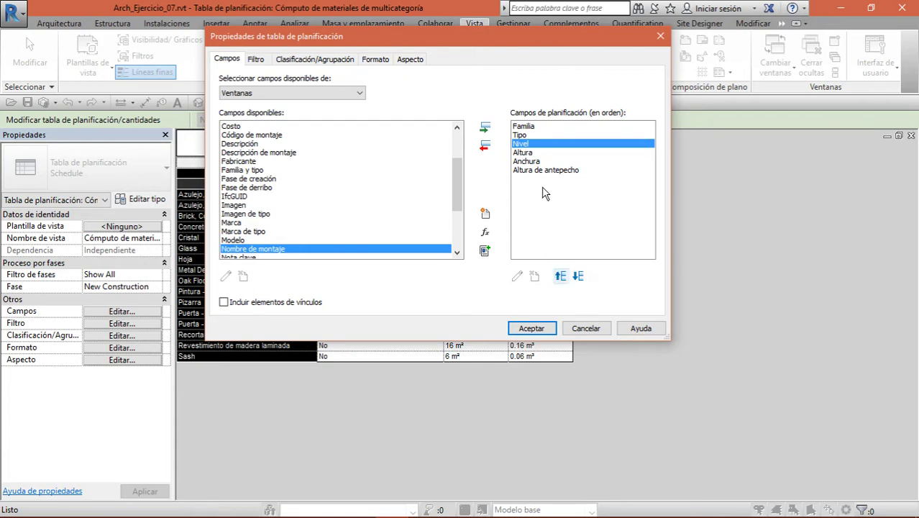
{"action": "left_click", "coordinate": [556, 173]}
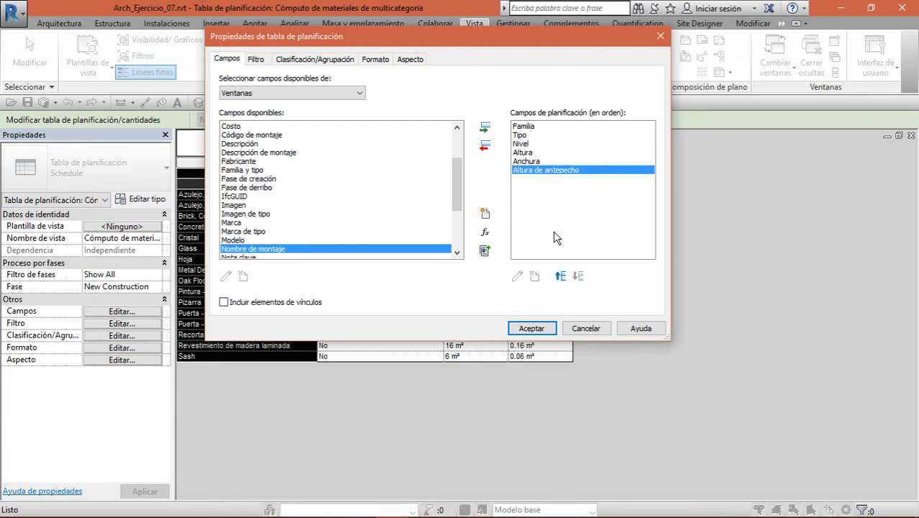
{"action": "left_click", "coordinate": [561, 276]}
{"action": "left_click", "coordinate": [562, 277]}
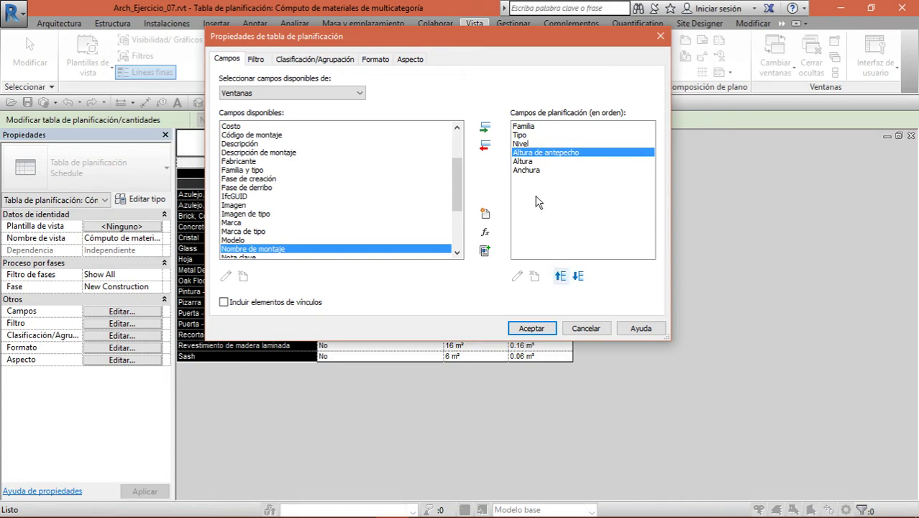
Examine the remaining available Ventanas fields, from Altura aproximada down to Resistencia térmica (R).
{"action": "left_click", "coordinate": [319, 153]}
{"action": "key", "text": "Up"}
{"action": "key", "text": "Up"}
{"action": "key", "text": "Up"}
{"action": "key", "text": "Up"}
{"action": "key", "text": "Up"}
{"action": "key", "text": "Up"}
{"action": "key", "text": "Up"}
{"action": "key", "text": "Up"}
{"action": "key", "text": "Up"}
{"action": "key", "text": "Up"}
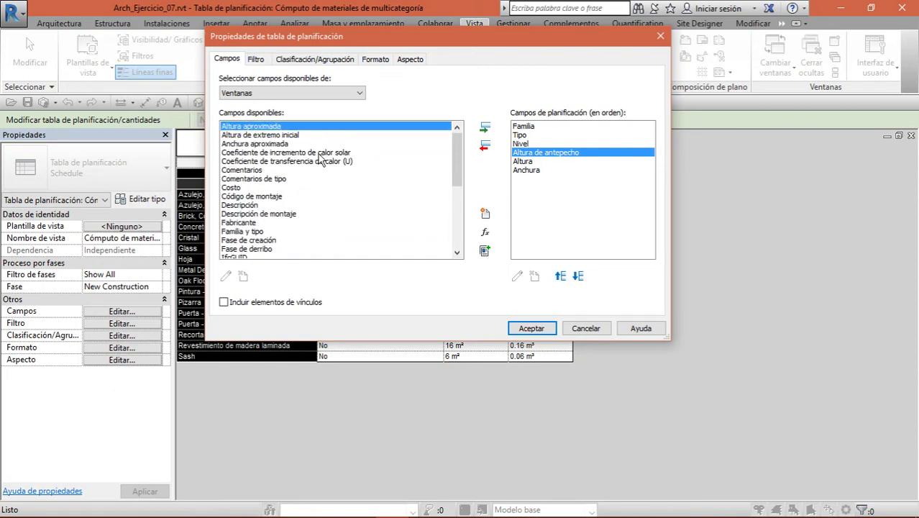
{"action": "key", "text": "Down"}
{"action": "key", "text": "Down"}
{"action": "key", "text": "Down"}
{"action": "key", "text": "Down"}
{"action": "key", "text": "Down"}
{"action": "key", "text": "Down"}
{"action": "key", "text": "Down"}
{"action": "key", "text": "Down"}
{"action": "key", "text": "Down"}
{"action": "key", "text": "Down"}
{"action": "key", "text": "Down"}
{"action": "key", "text": "Down"}
{"action": "key", "text": "Down"}
{"action": "key", "text": "Down"}
{"action": "key", "text": "Down"}
{"action": "key", "text": "Down"}
{"action": "key", "text": "Down"}
{"action": "key", "text": "Down"}
{"action": "key", "text": "Down"}
{"action": "key", "text": "Down"}
{"action": "key", "text": "Down"}
{"action": "key", "text": "Down"}
{"action": "key", "text": "Down"}
{"action": "key", "text": "Down"}
{"action": "key", "text": "Down"}
{"action": "key", "text": "Down"}
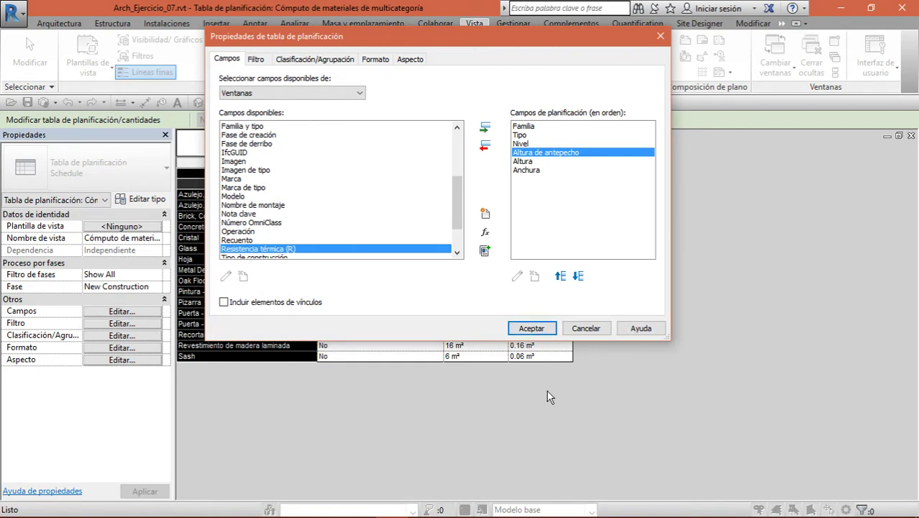
Generate the windows schedule and widen its Familia, Tipo and Altura de antepecho columns so their text fits.
{"action": "left_click", "coordinate": [531, 329]}
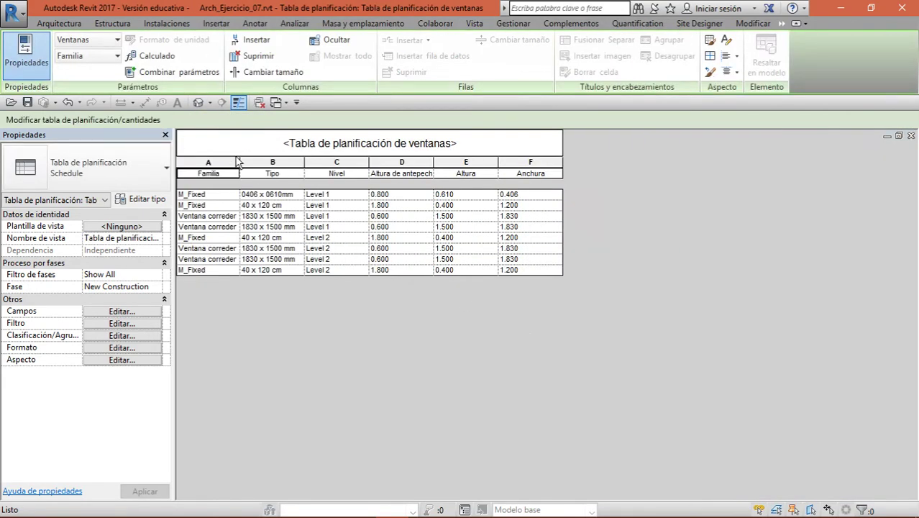
{"action": "left_click_drag", "start_coordinate": [241, 159], "coordinate": [279, 163]}
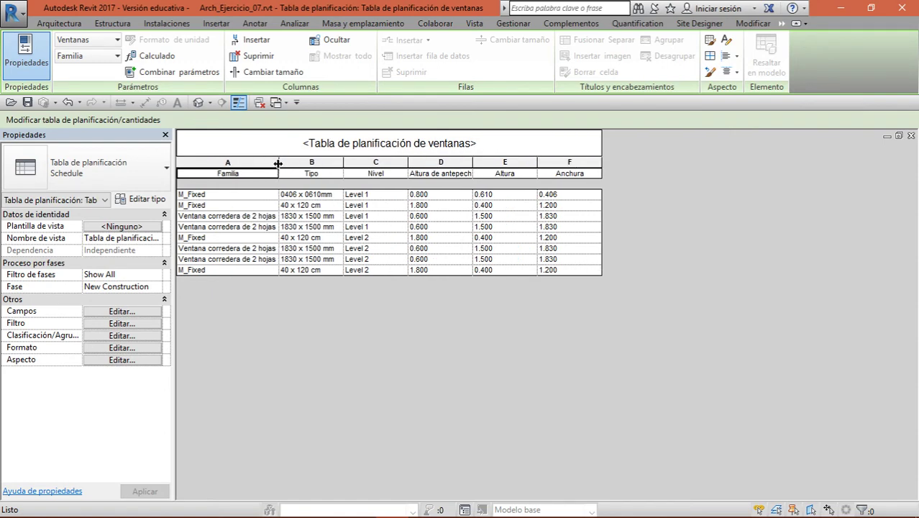
{"action": "left_click_drag", "start_coordinate": [278, 164], "coordinate": [313, 168]}
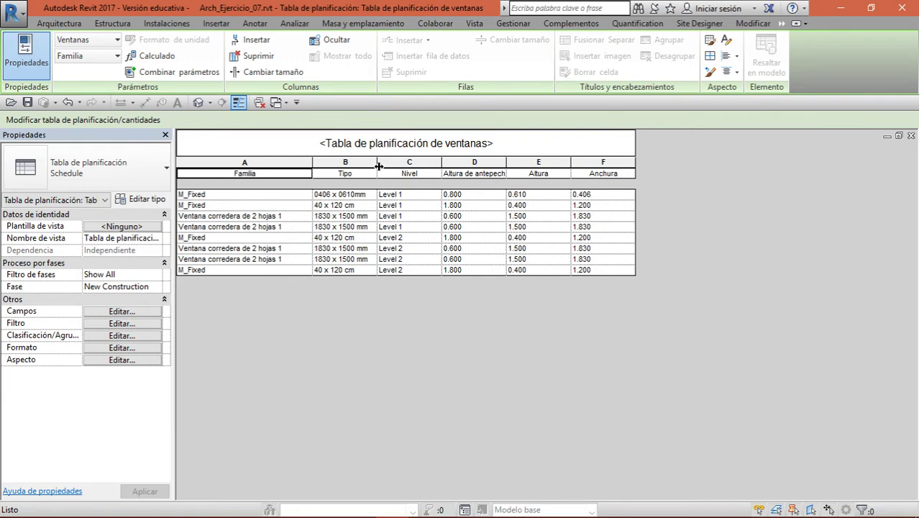
{"action": "left_click_drag", "start_coordinate": [379, 167], "coordinate": [425, 175]}
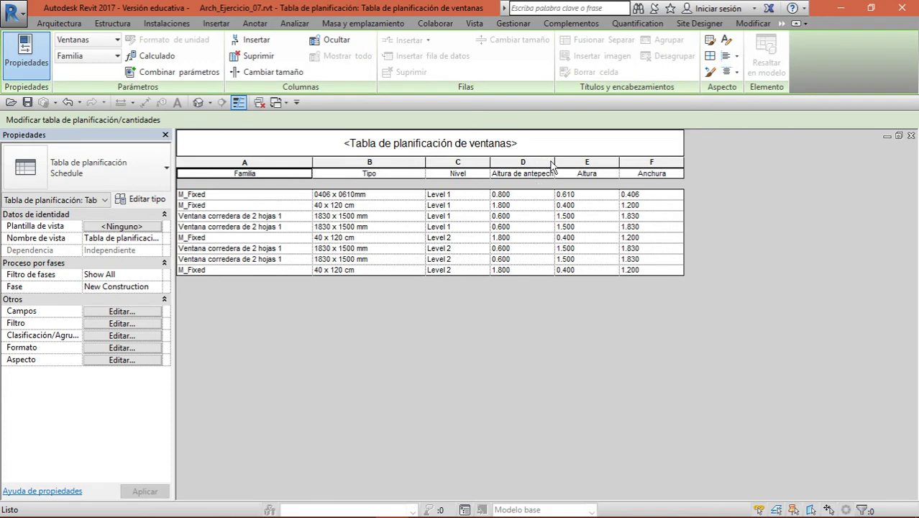
{"action": "left_click_drag", "start_coordinate": [555, 162], "coordinate": [575, 162]}
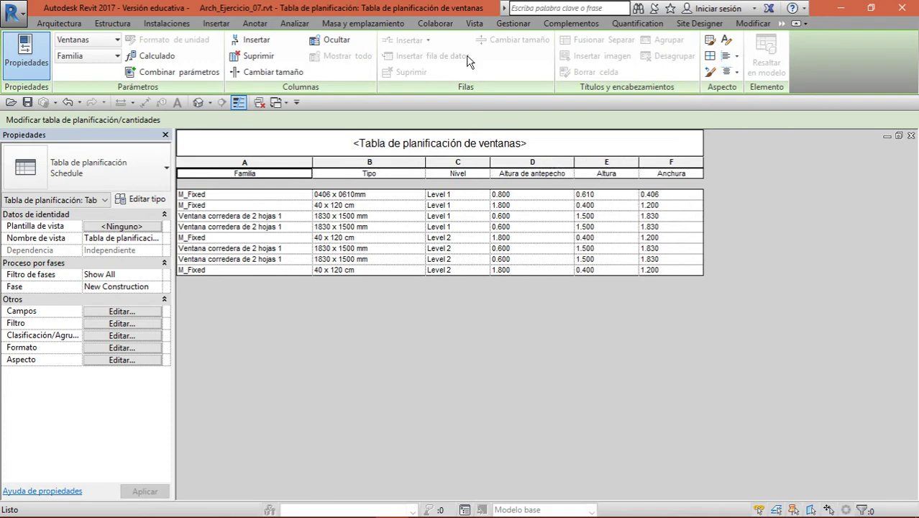
Tile the open views and close the multi-category material takeoff, leaving the windows schedule open.
{"action": "left_click", "coordinate": [482, 25]}
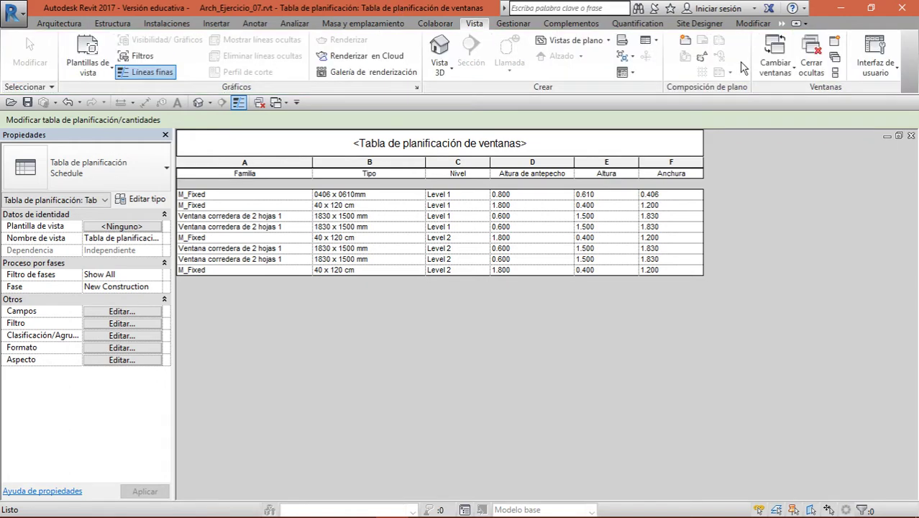
{"action": "left_click", "coordinate": [835, 74]}
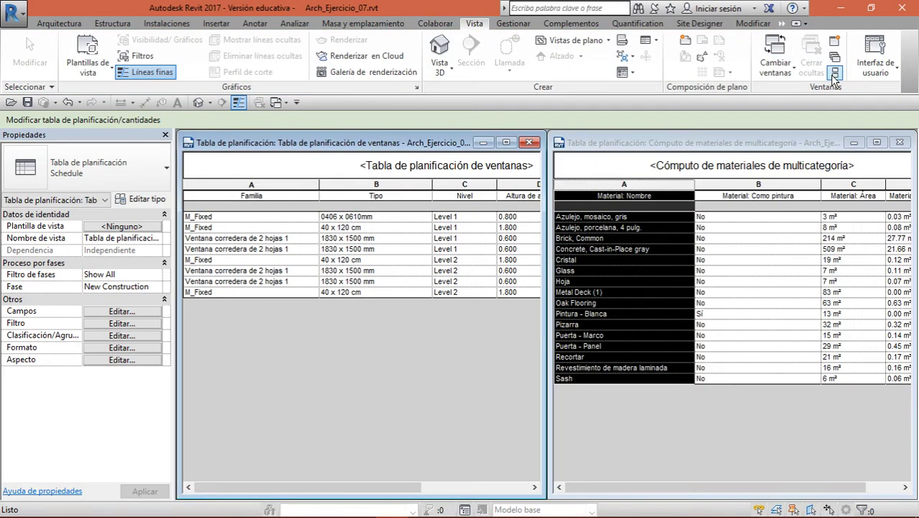
{"action": "left_click", "coordinate": [899, 143]}
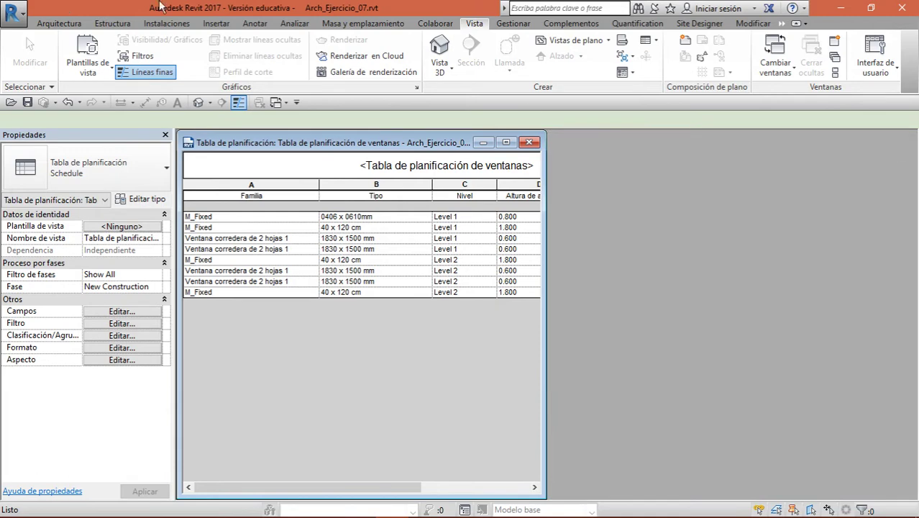
Open the default 3D view, tile it beside the windows schedule and clear the model selection.
{"action": "left_click", "coordinate": [196, 103]}
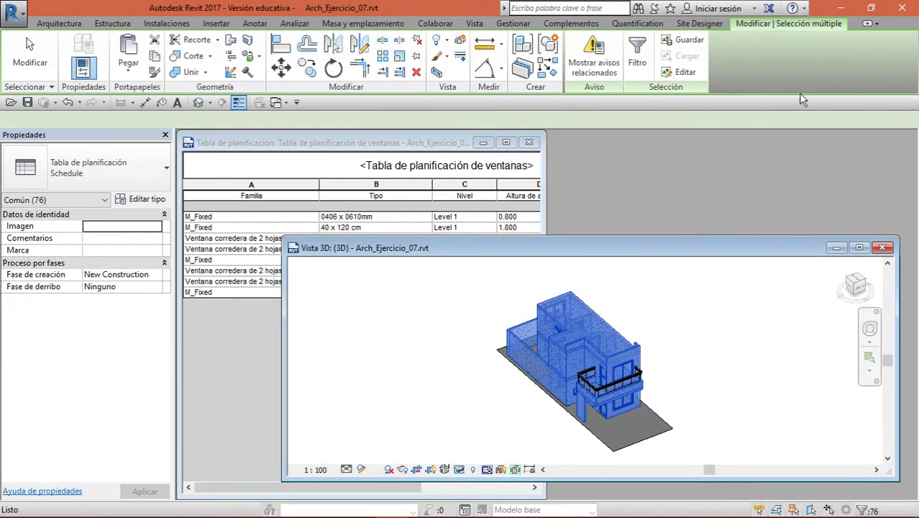
{"action": "left_click", "coordinate": [473, 23]}
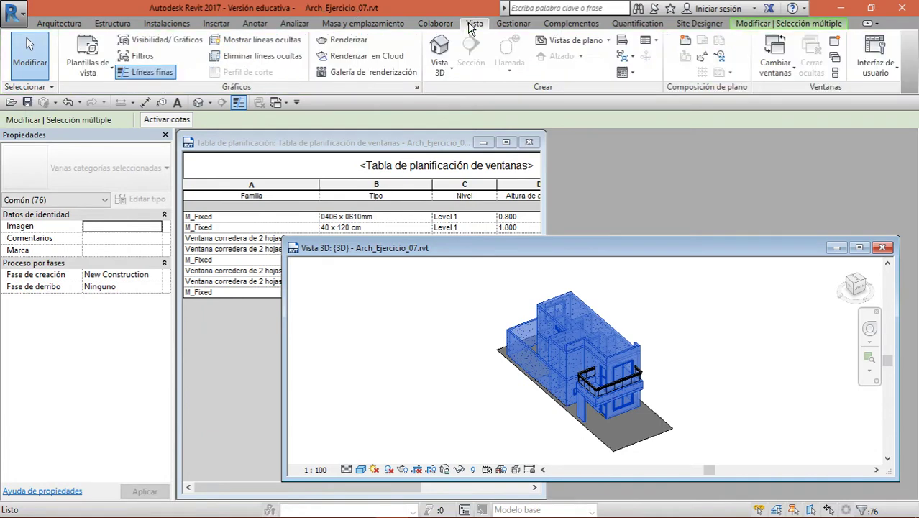
{"action": "left_click", "coordinate": [832, 76]}
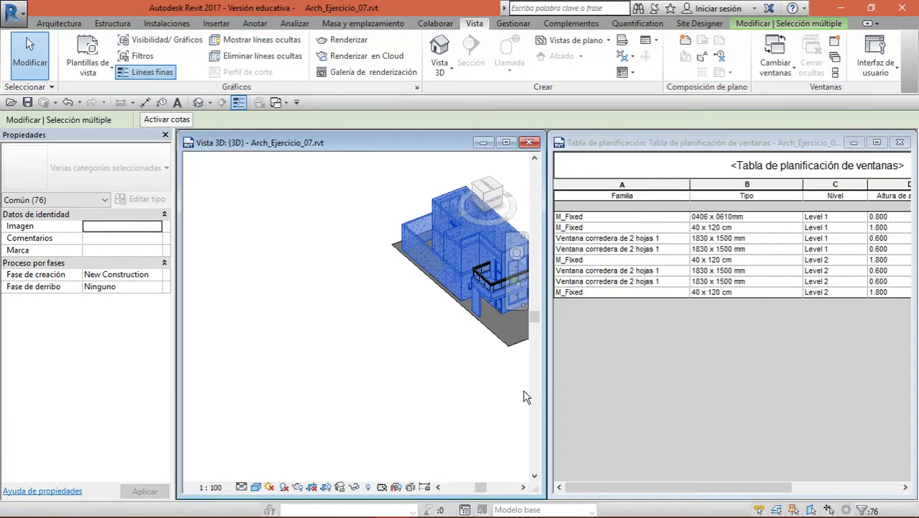
{"action": "left_click", "coordinate": [432, 397]}
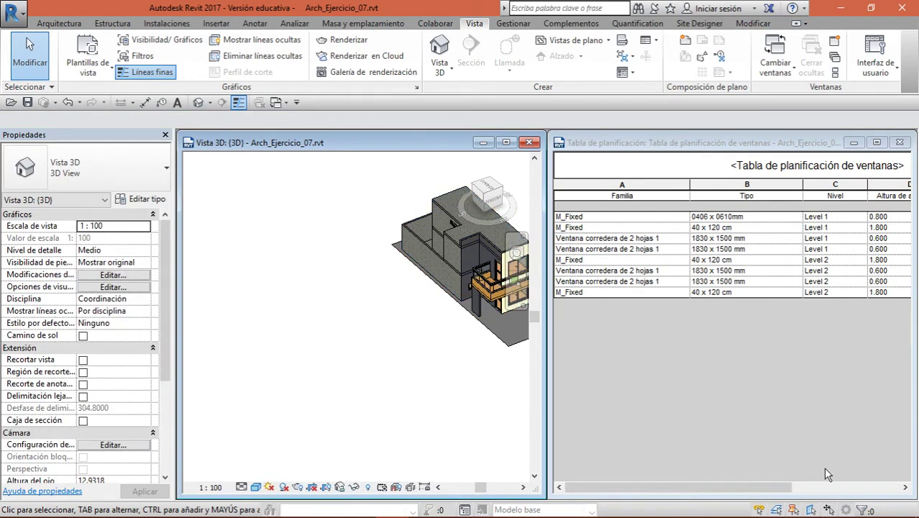
Select the 0406 x 0610mm M_Fixed row and a Level 1 sliding window row to locate those windows in the 3D view.
{"action": "left_click", "coordinate": [660, 217]}
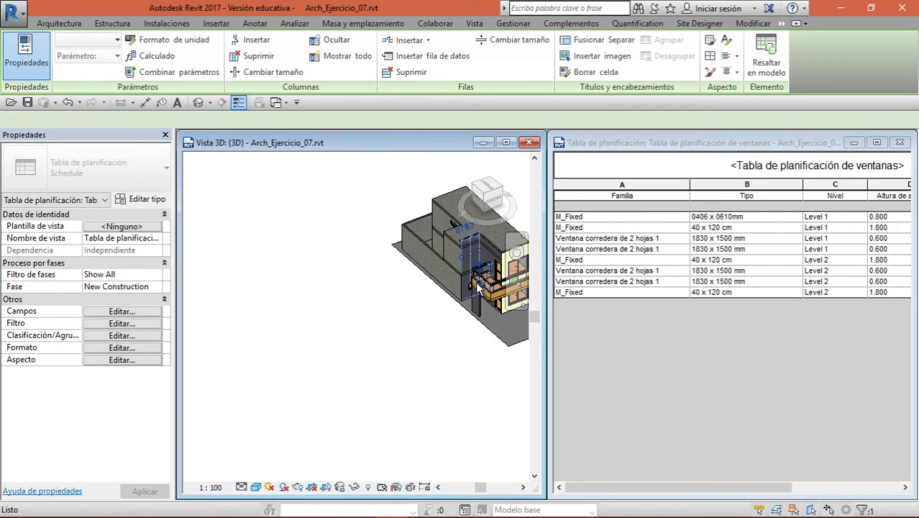
{"action": "scroll", "coordinate": [412, 363], "scroll_direction": "up", "scroll_amount": 5}
{"action": "left_click", "coordinate": [604, 239]}
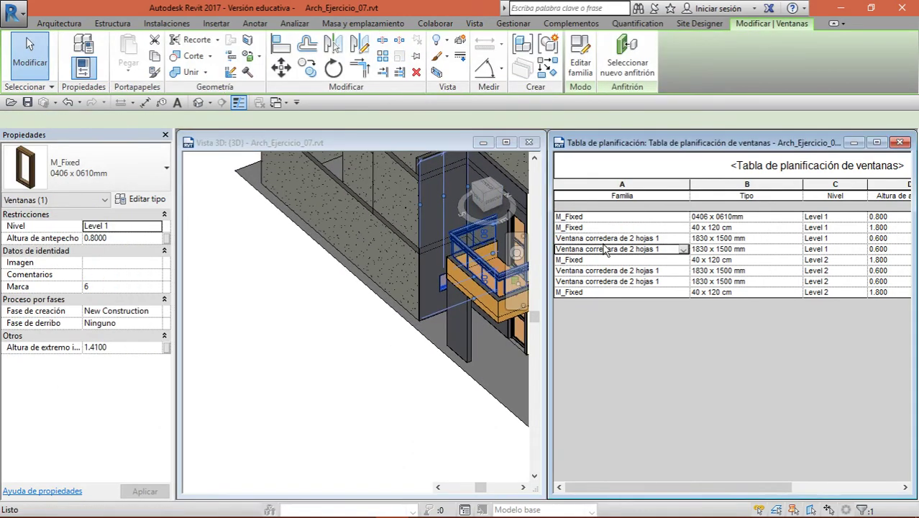
{"action": "scroll", "coordinate": [379, 378], "scroll_direction": "down", "scroll_amount": 4}
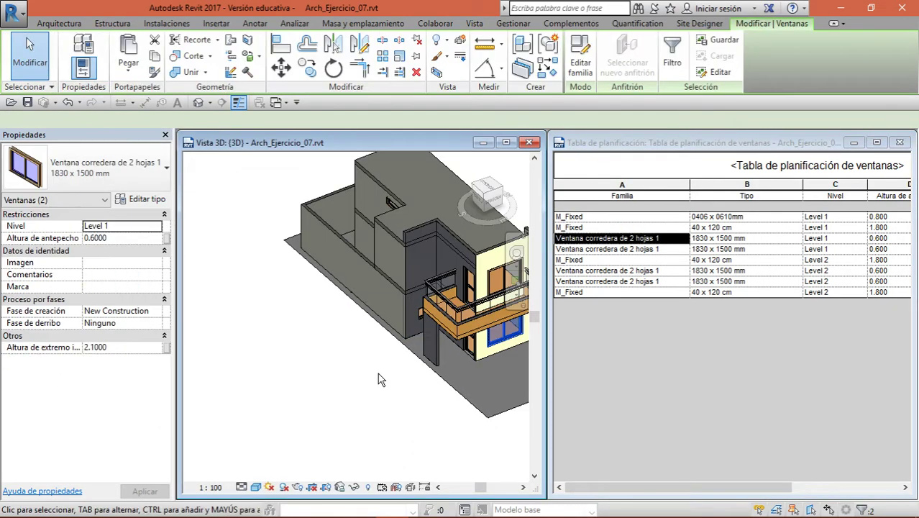
{"action": "mouse_move", "coordinate": [484, 203]}
{"action": "left_mouse_down"}
{"action": "mouse_move", "coordinate": [202, 226]}
{"action": "mouse_move", "coordinate": [160, 252]}
{"action": "left_mouse_up"}
{"action": "mouse_move", "coordinate": [428, 339]}
{"action": "middle_mouse_down", "text": "shift"}
{"action": "mouse_move", "coordinate": [392, 291]}
{"action": "mouse_move", "coordinate": [367, 277]}
{"action": "mouse_move", "coordinate": [299, 277]}
{"action": "mouse_move", "coordinate": [299, 289]}
{"action": "middle_mouse_up", "text": "shift"}
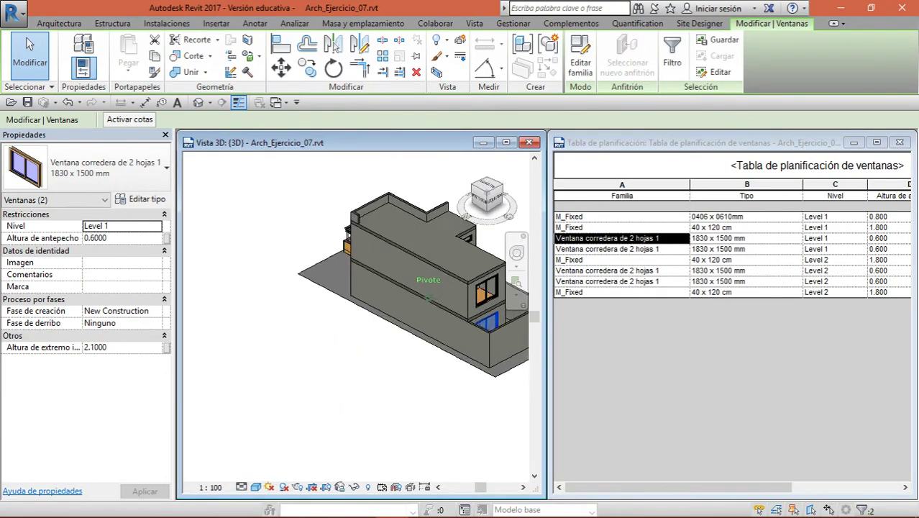
{"action": "left_click", "coordinate": [685, 242]}
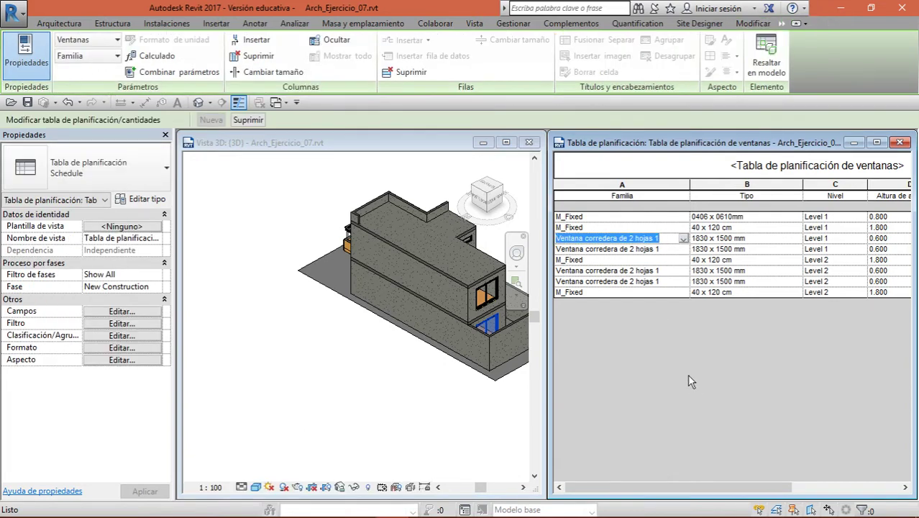
Select the second Level 1 sliding window row in the schedule and orbit the 3D view to locate that window.
{"action": "left_click", "coordinate": [796, 249]}
{"action": "left_click", "coordinate": [796, 249]}
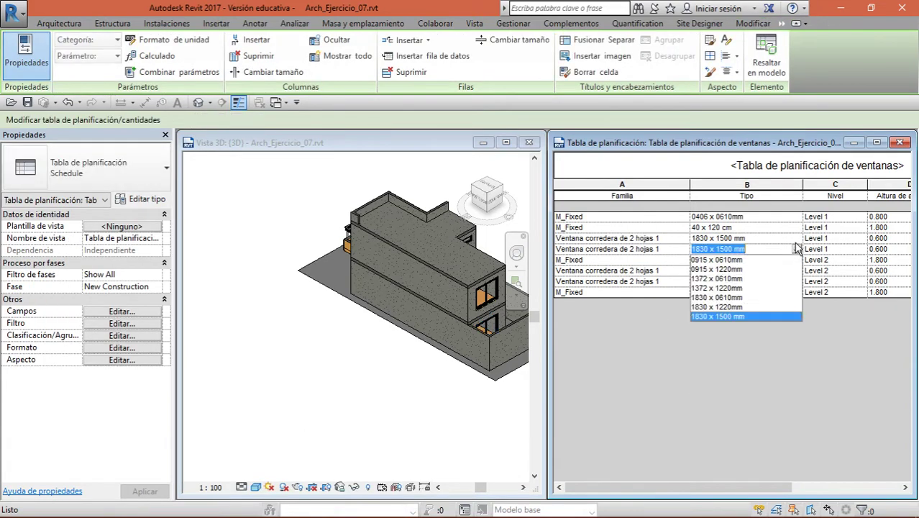
{"action": "left_click", "coordinate": [797, 249]}
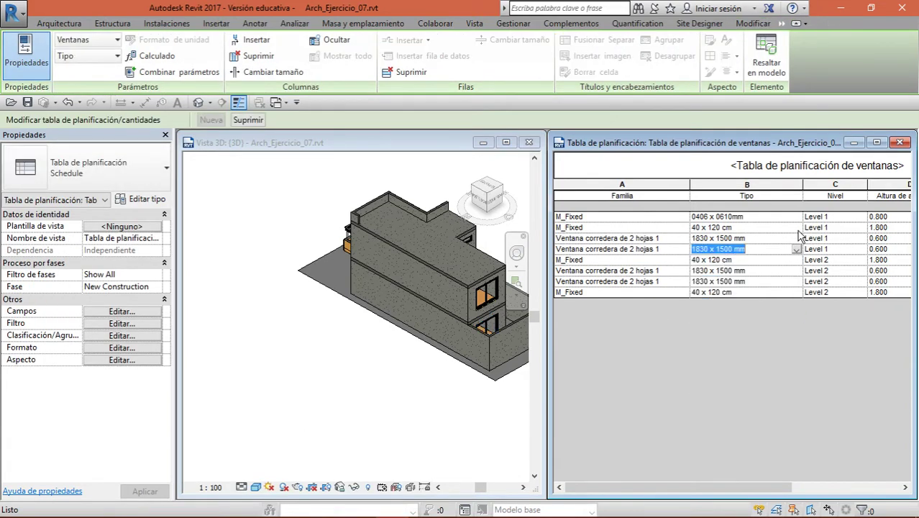
{"action": "left_click", "coordinate": [496, 193]}
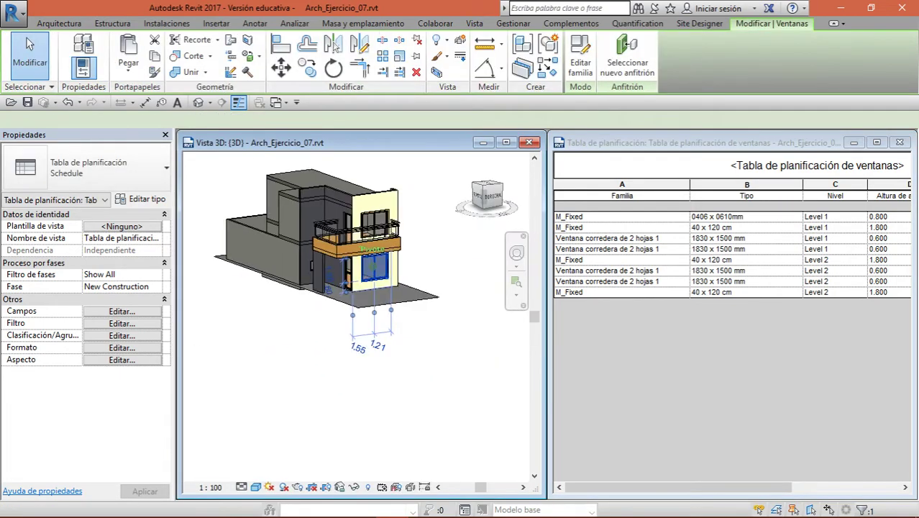
{"action": "middle_click_drag", "start_coordinate": [447, 309], "coordinate": [402, 376], "text": "shift"}
{"action": "left_click", "coordinate": [406, 384]}
Close the 3D view and maximize the windows schedule.
{"action": "mouse_move", "coordinate": [443, 516]}
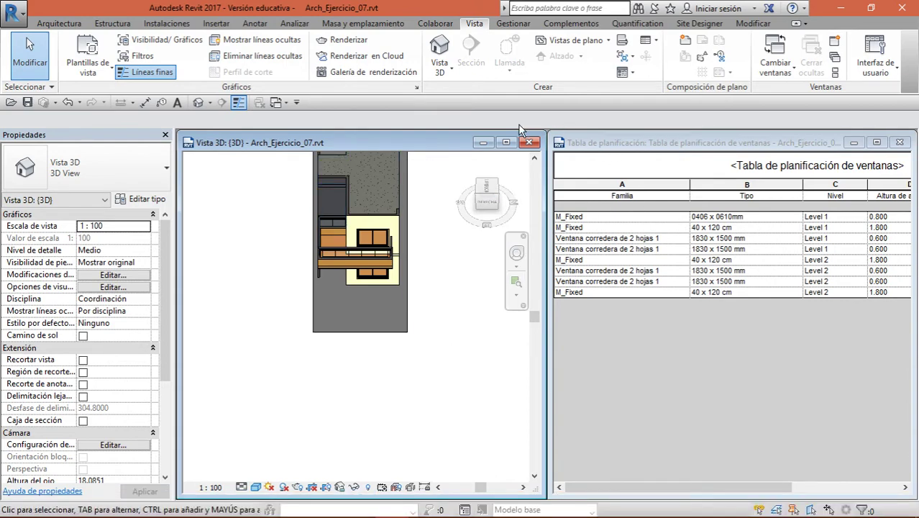
{"action": "left_click", "coordinate": [531, 143]}
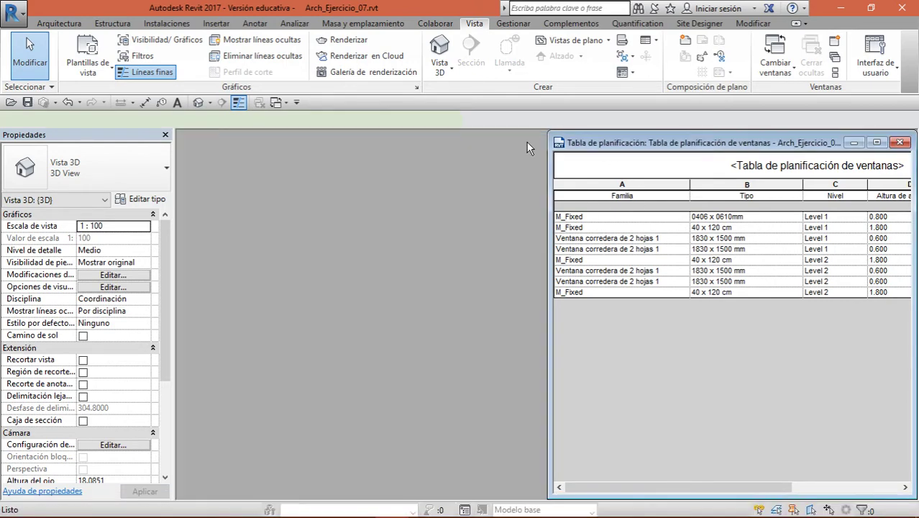
{"action": "left_click", "coordinate": [877, 142]}
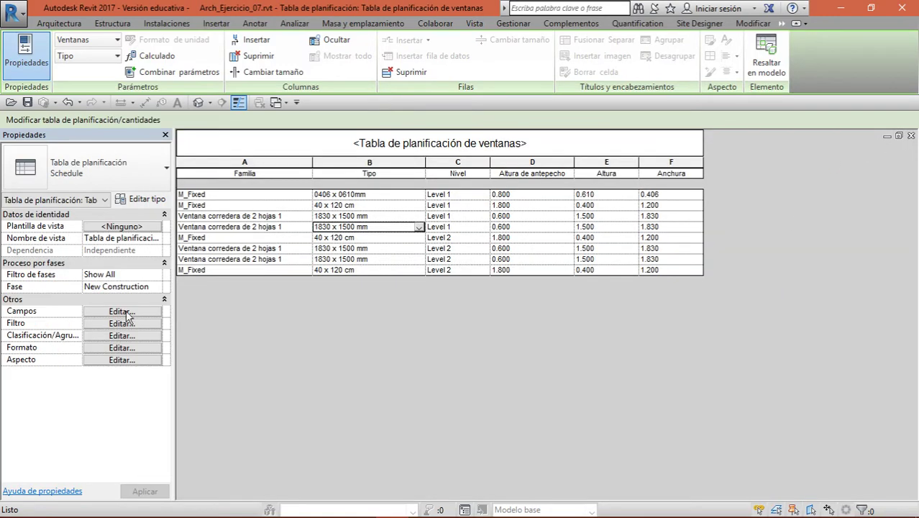
Sort the windows schedule by Familia in ascending order.
{"action": "left_click", "coordinate": [122, 336]}
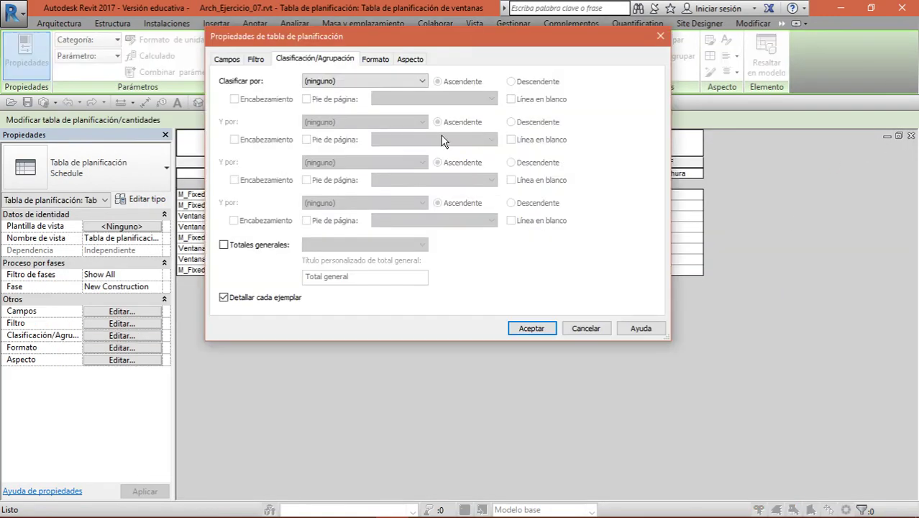
{"action": "left_click", "coordinate": [228, 60]}
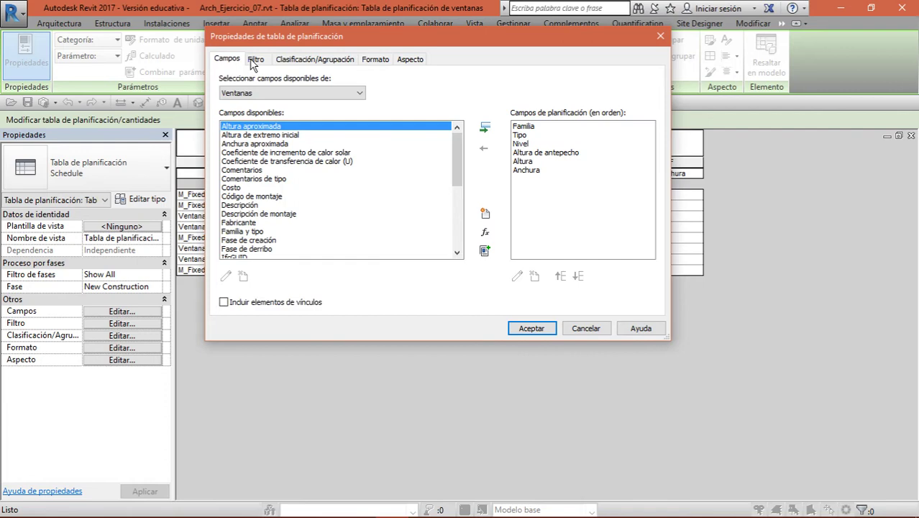
{"action": "left_click", "coordinate": [315, 61]}
{"action": "left_click_drag", "start_coordinate": [374, 37], "coordinate": [628, 73]}
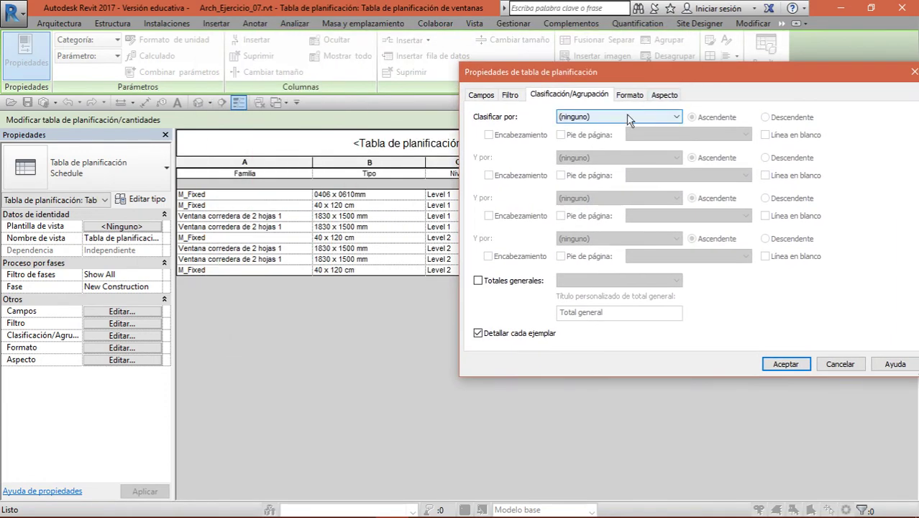
{"action": "left_click", "coordinate": [579, 117]}
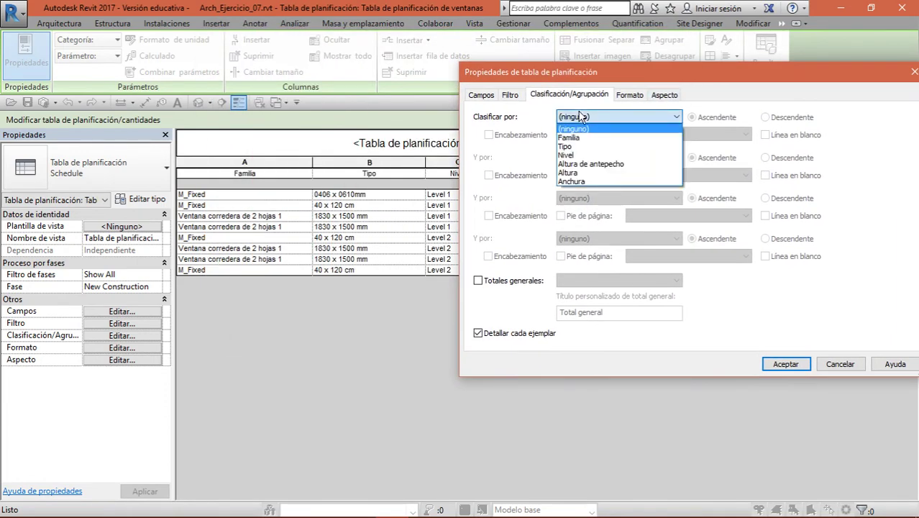
{"action": "left_click", "coordinate": [606, 138]}
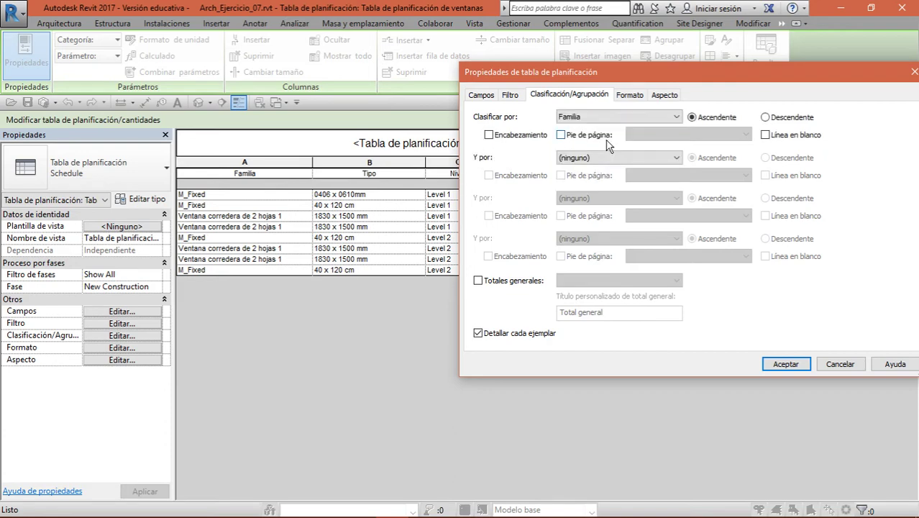
{"action": "left_click", "coordinate": [788, 365]}
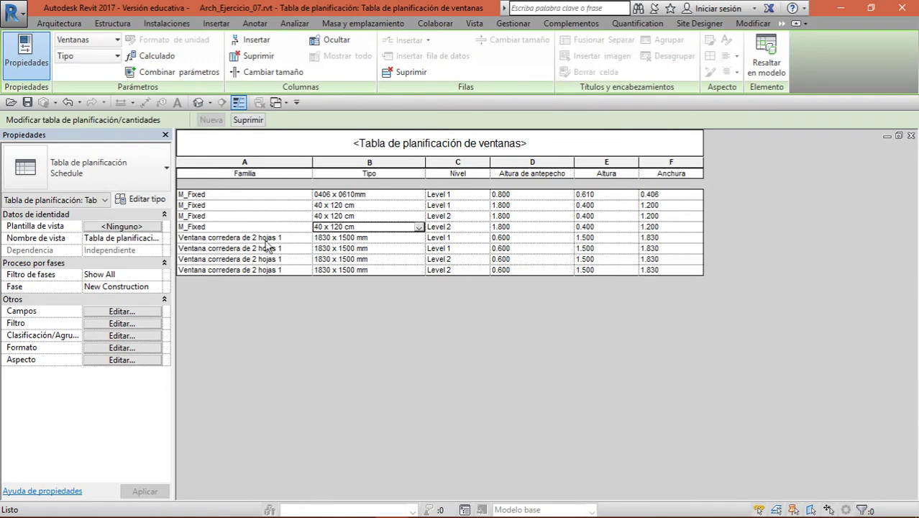
Add Tipo as the second sorting criterion of the windows schedule.
{"action": "left_click", "coordinate": [131, 313]}
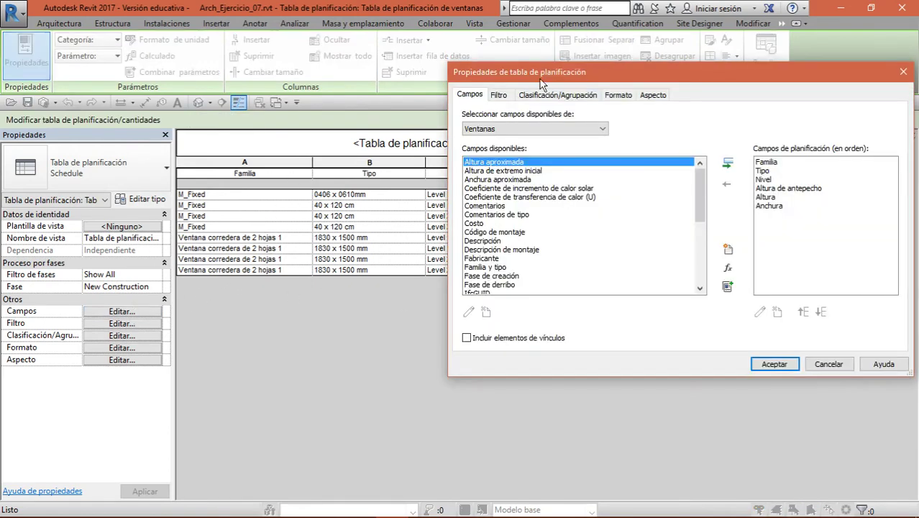
{"action": "left_click", "coordinate": [553, 94]}
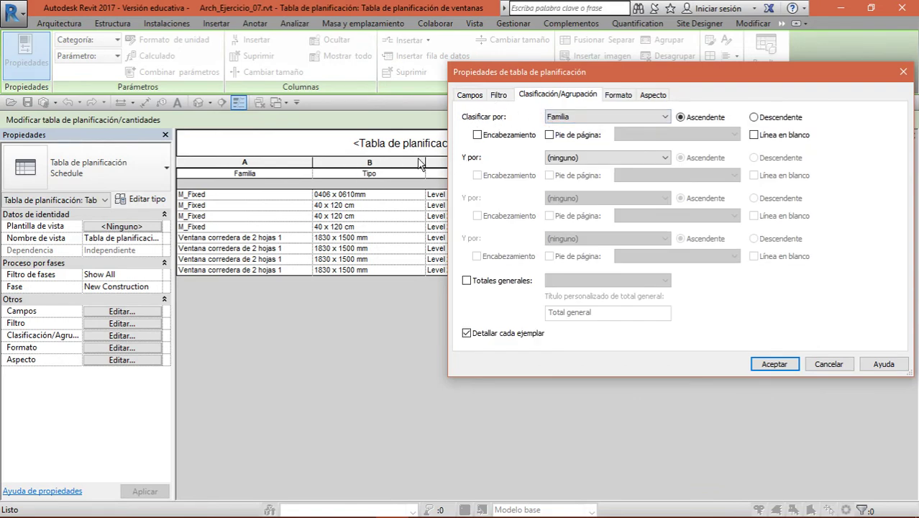
{"action": "left_click", "coordinate": [599, 158]}
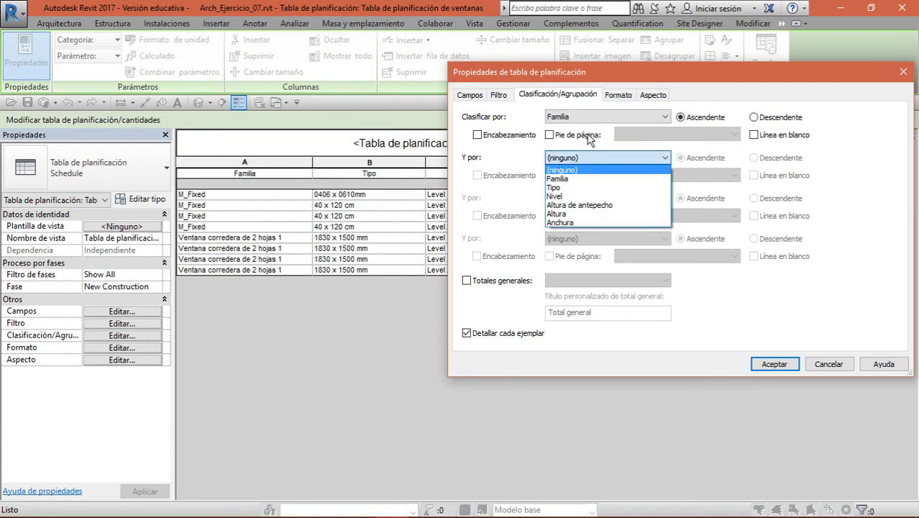
{"action": "left_click", "coordinate": [551, 188]}
{"action": "left_click", "coordinate": [774, 364]}
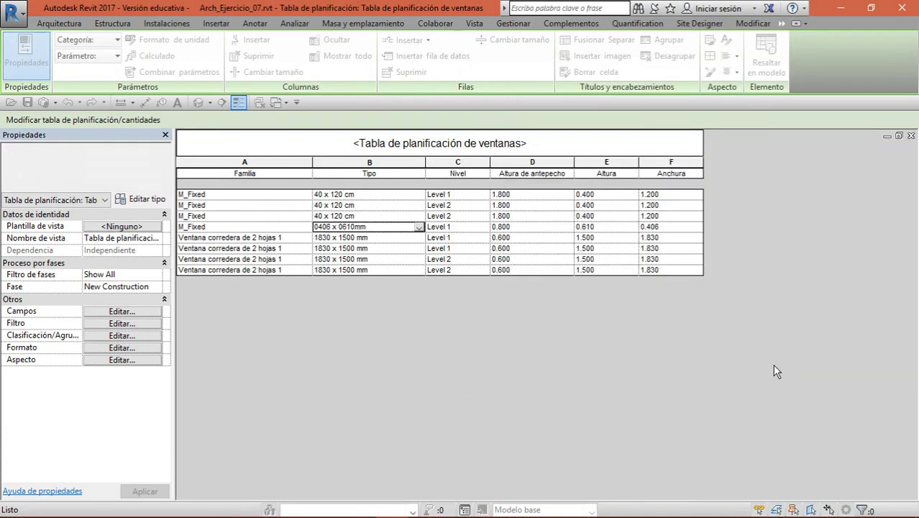
Add a footer with "Título, recuento y totales" to each Tipo group of the windows schedule.
{"action": "left_click", "coordinate": [133, 312]}
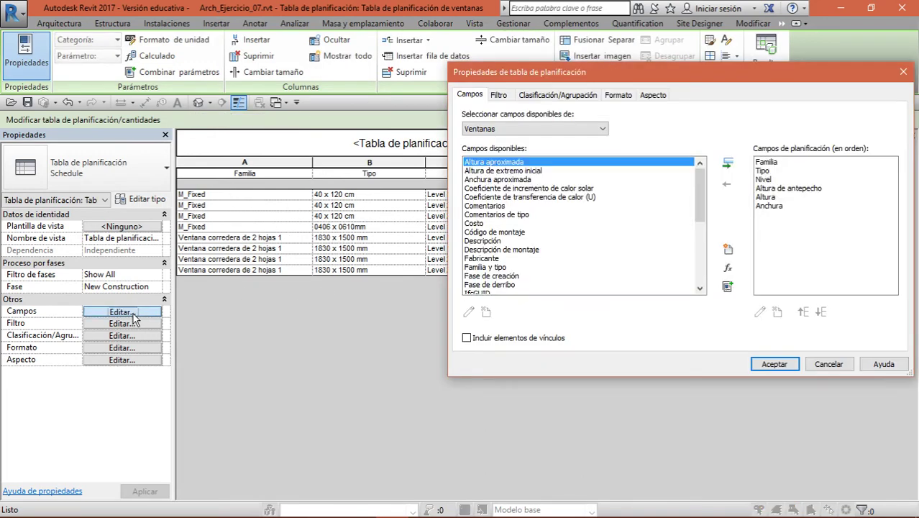
{"action": "left_click", "coordinate": [555, 95]}
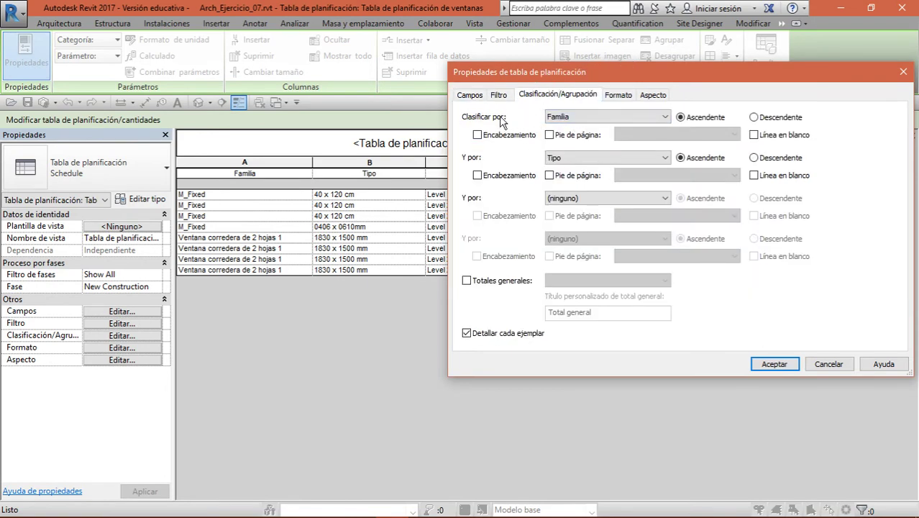
{"action": "left_click", "coordinate": [550, 175]}
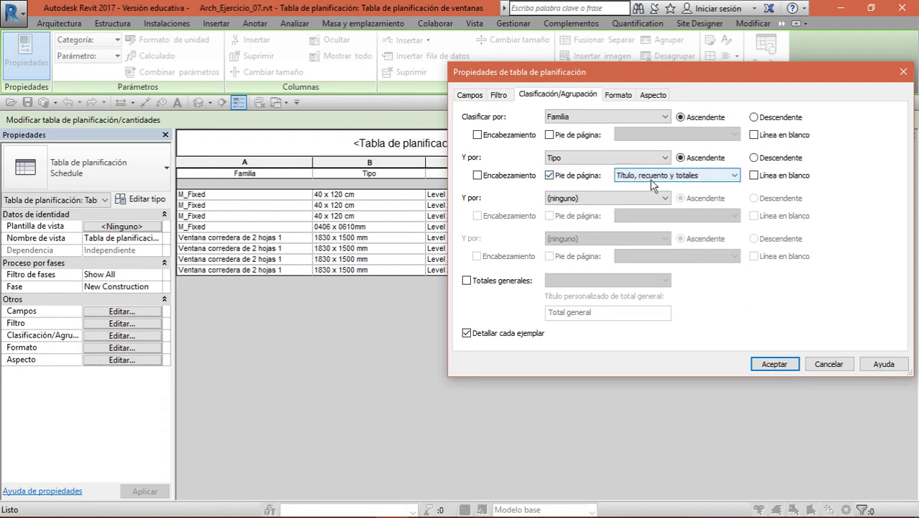
{"action": "left_click", "coordinate": [651, 181]}
{"action": "left_click", "coordinate": [651, 181]}
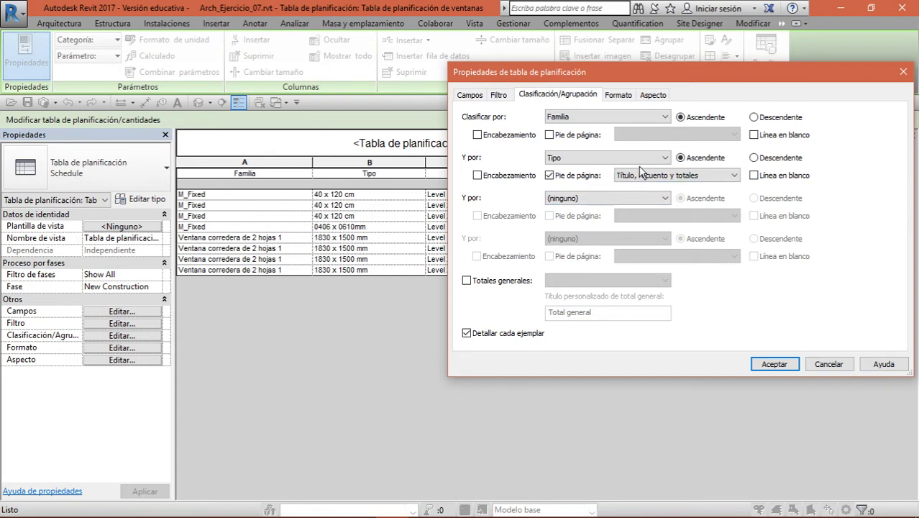
{"action": "left_click", "coordinate": [757, 367]}
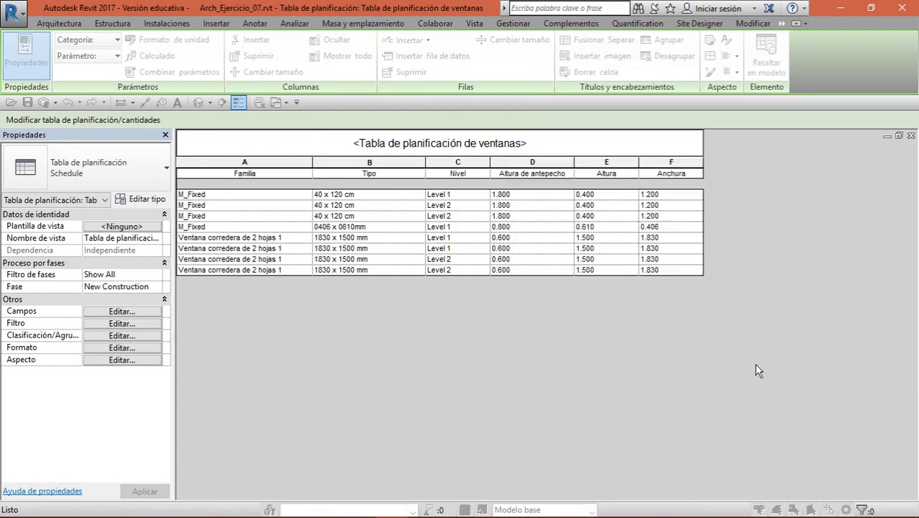
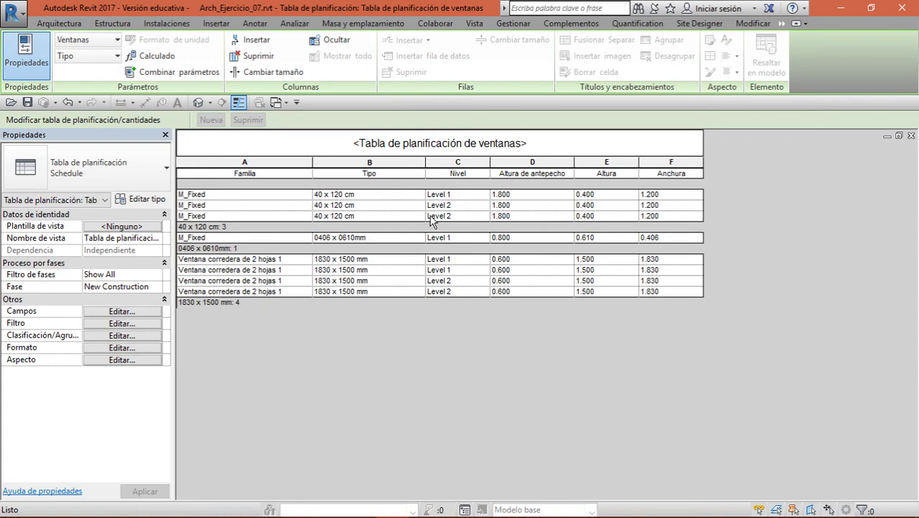
Minimize the windows schedule without closing the project and open the default 3D view.
{"action": "left_click", "coordinate": [911, 136]}
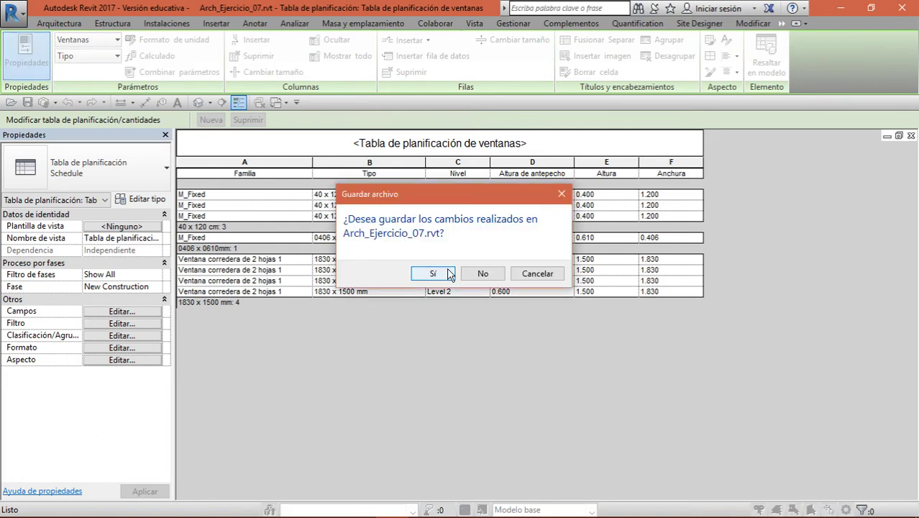
{"action": "left_click", "coordinate": [571, 195]}
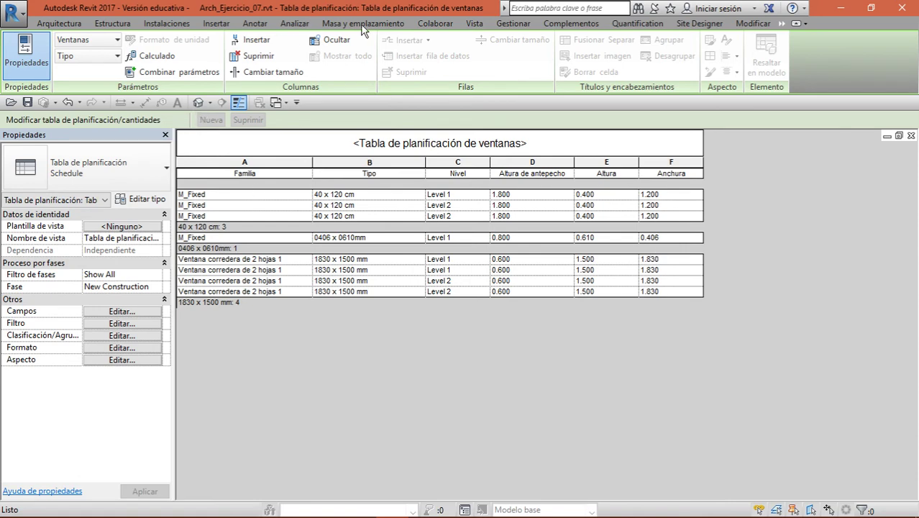
{"action": "left_click", "coordinate": [886, 137]}
{"action": "key", "text": "alt+Tab"}
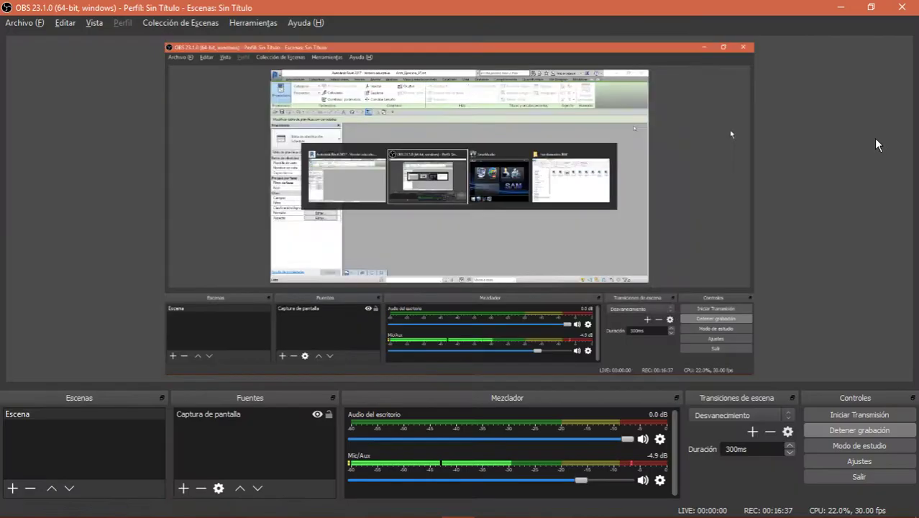
{"action": "key", "text": "alt+Tab"}
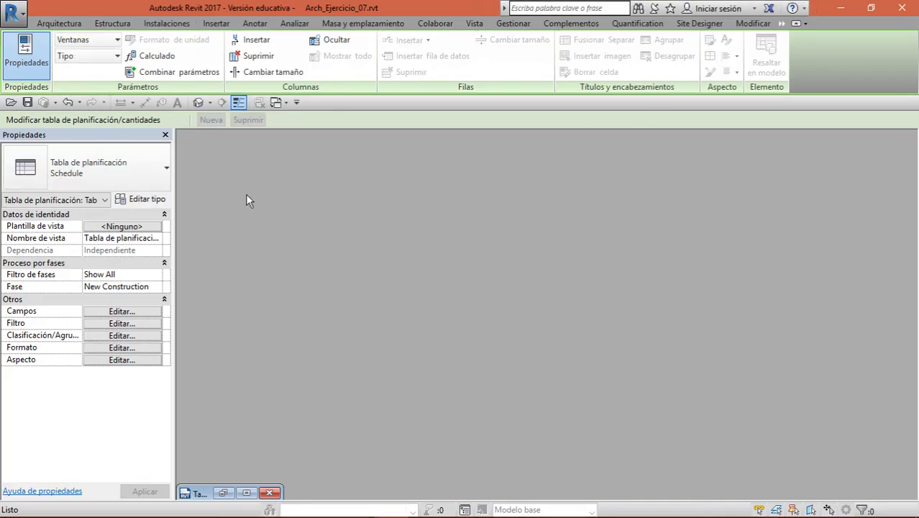
{"action": "left_click", "coordinate": [199, 103]}
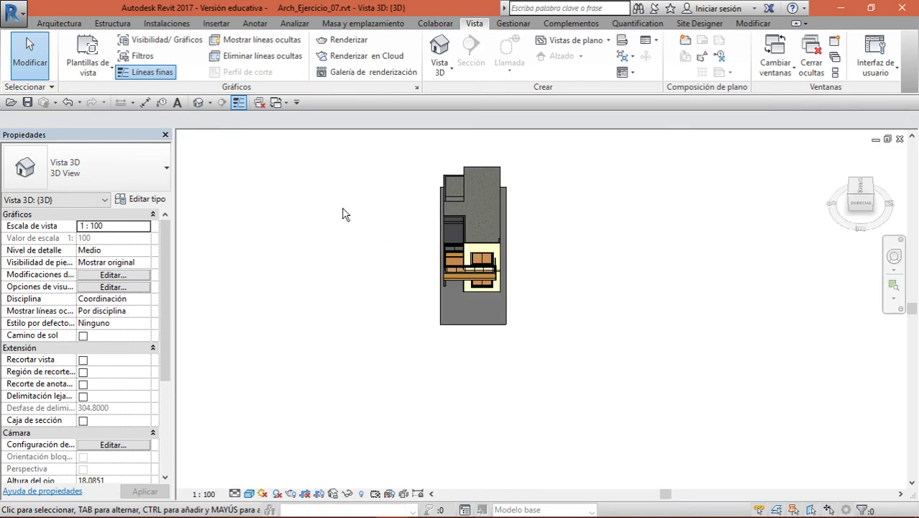
Display the Project Browser beside the 3D view.
{"action": "right_click", "coordinate": [706, 205]}
{"action": "mouse_move", "coordinate": [755, 382]}
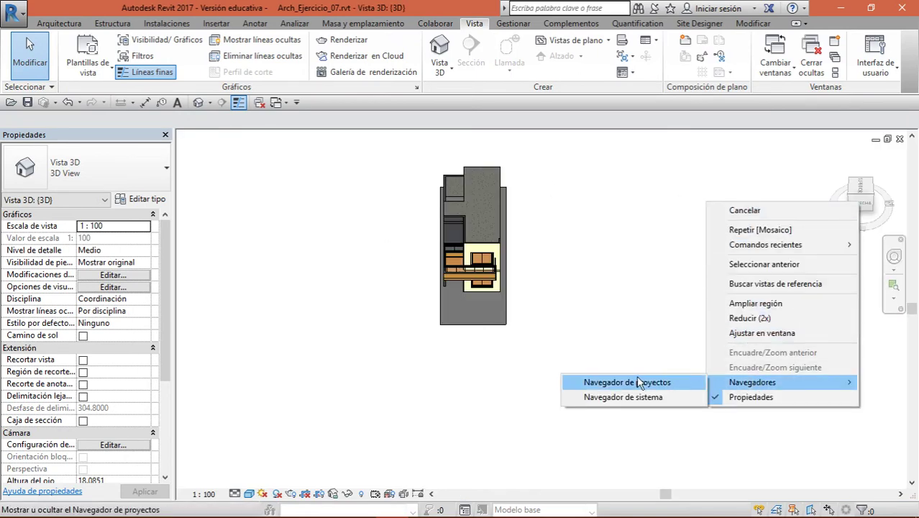
{"action": "left_click", "coordinate": [631, 383]}
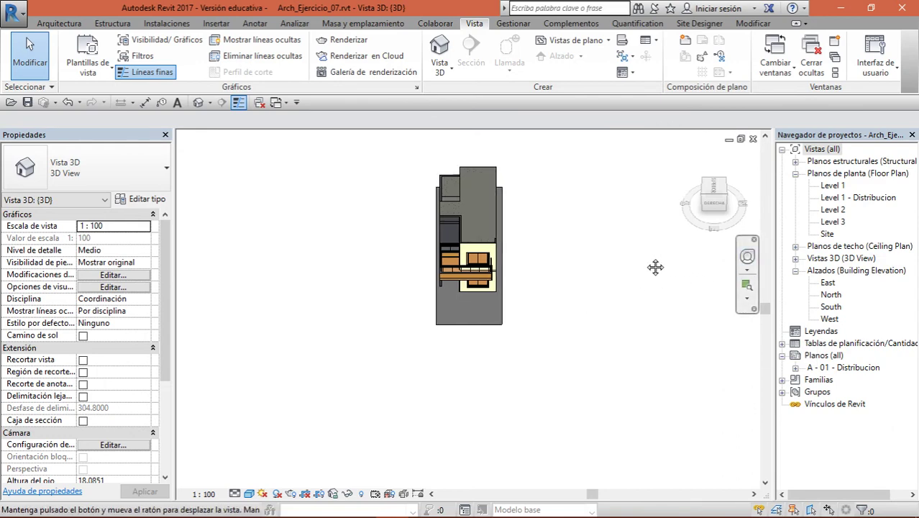
{"action": "middle_click_drag", "start_coordinate": [655, 267], "coordinate": [565, 268]}
Open sheet A - 01 - Distribucion and place the multi-category material takeoff in its lower-right area, beside the title block.
{"action": "double_click", "coordinate": [865, 369]}
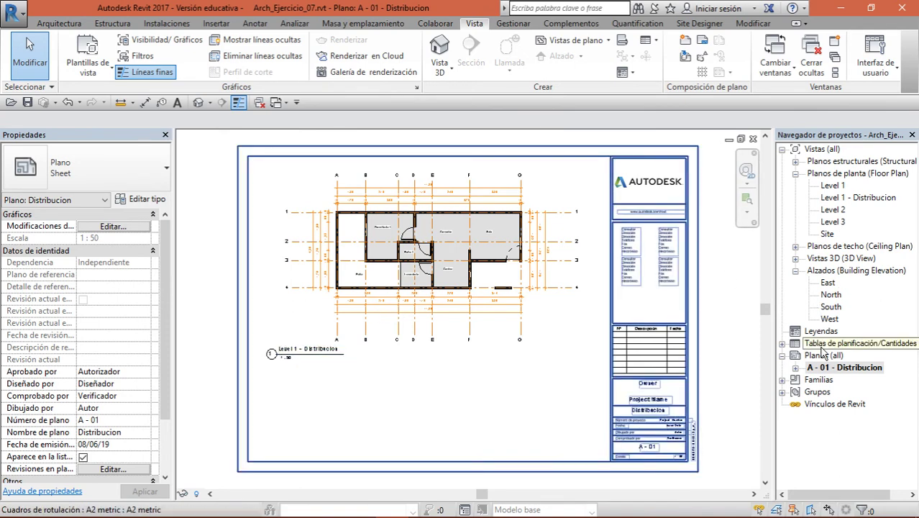
{"action": "double_click", "coordinate": [822, 345]}
{"action": "left_click", "coordinate": [866, 358]}
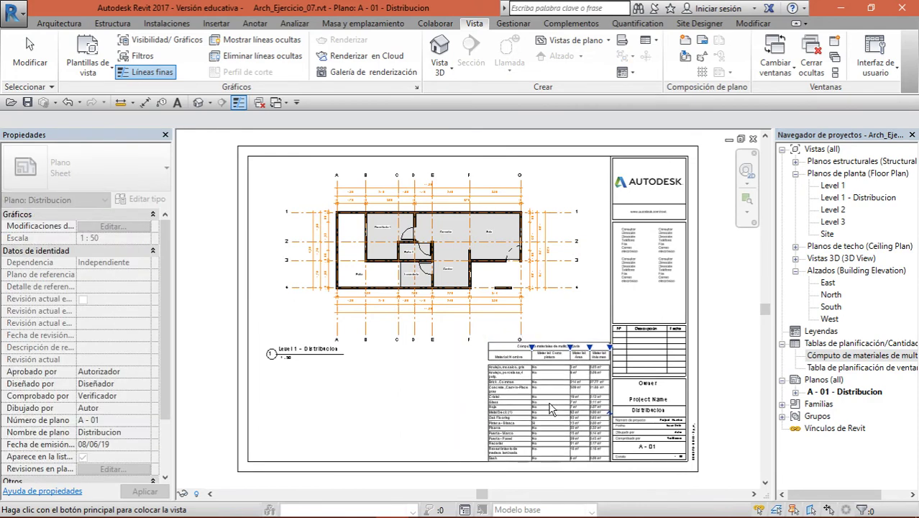
{"action": "left_click", "coordinate": [564, 418]}
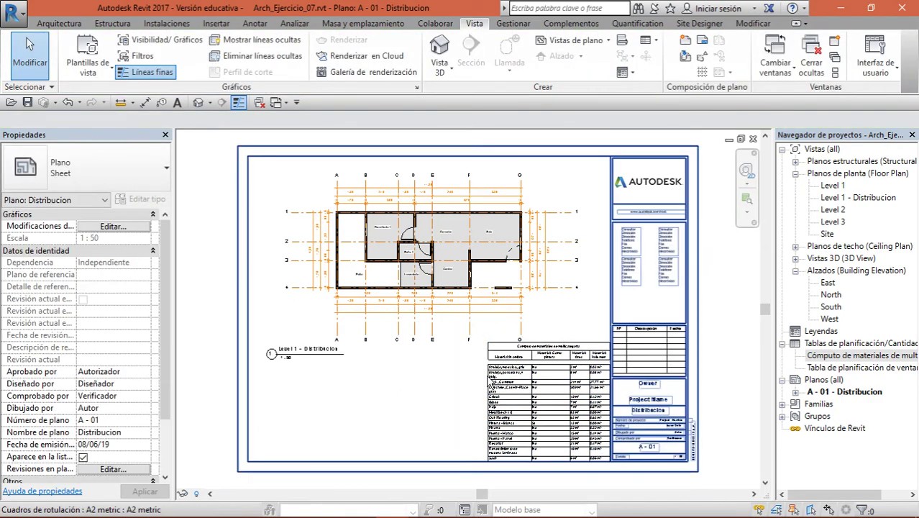
{"action": "left_click", "coordinate": [508, 370]}
{"action": "left_click_drag", "start_coordinate": [508, 371], "coordinate": [506, 369]}
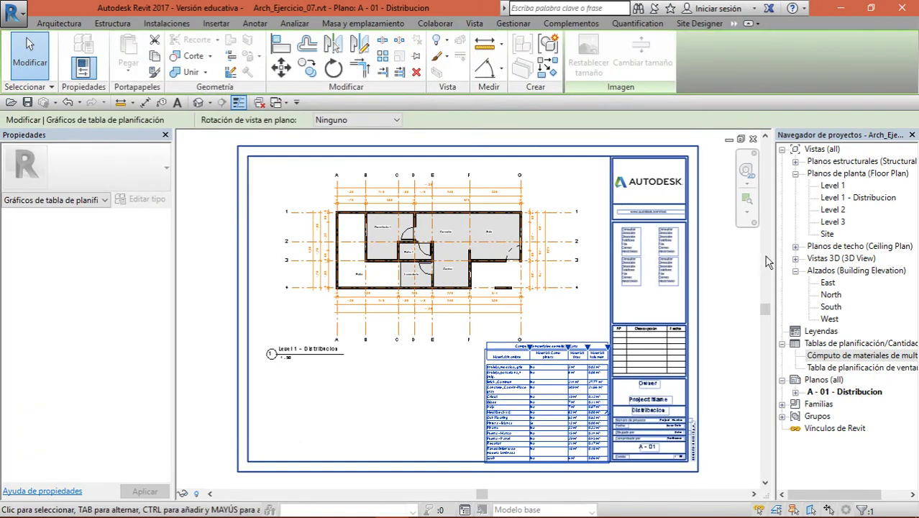
Nudge the Level 1 - Distribucion viewport upward on the sheet to separate the plan from the material takeoff table.
{"action": "left_click_drag", "start_coordinate": [484, 226], "coordinate": [484, 224]}
{"action": "key", "text": "Up"}
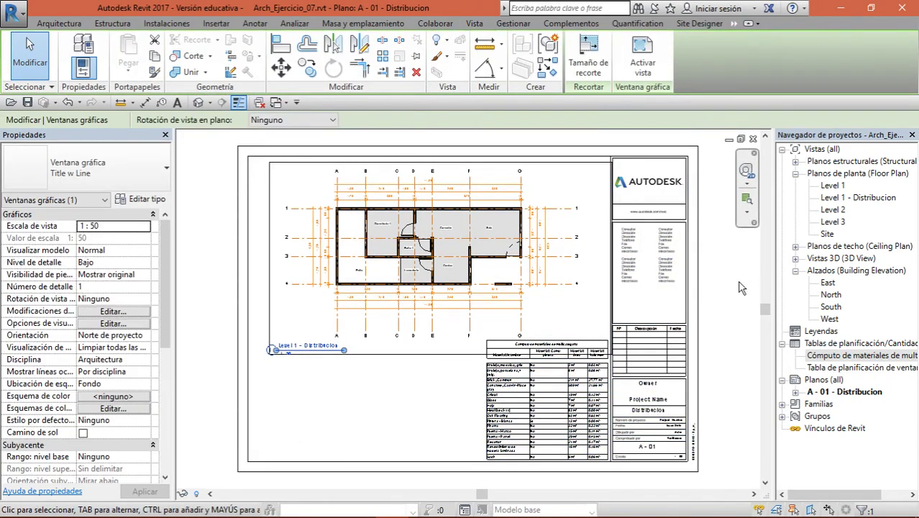
{"action": "left_click", "coordinate": [738, 281]}
{"action": "left_click", "coordinate": [540, 268]}
{"action": "key", "text": "Up"}
{"action": "key", "text": "Up"}
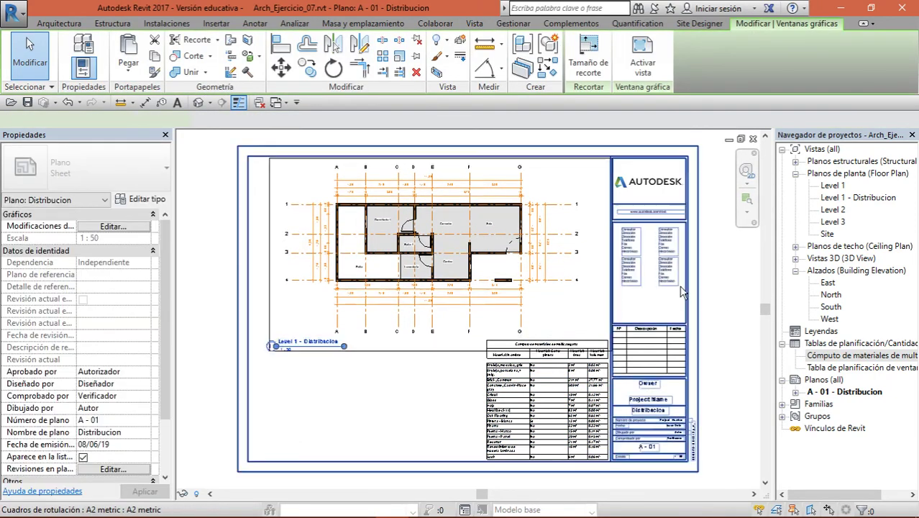
Nudge the Level 1 - Distribucion viewport left and slightly upward on the sheet, and deselect it.
{"action": "key", "text": "Left"}
{"action": "key", "text": "Left"}
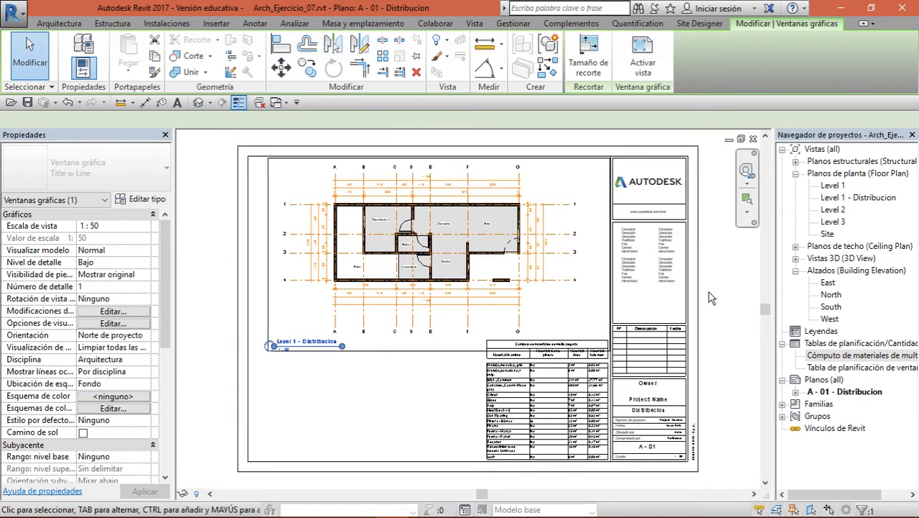
{"action": "key", "text": "Up"}
{"action": "key", "text": "Left"}
{"action": "key", "text": "Left"}
{"action": "key", "text": "Left"}
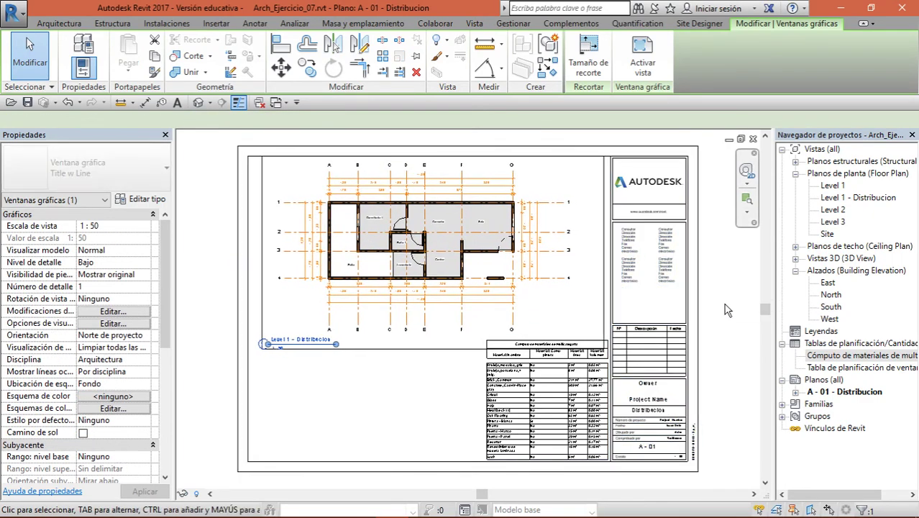
{"action": "left_click", "coordinate": [727, 309]}
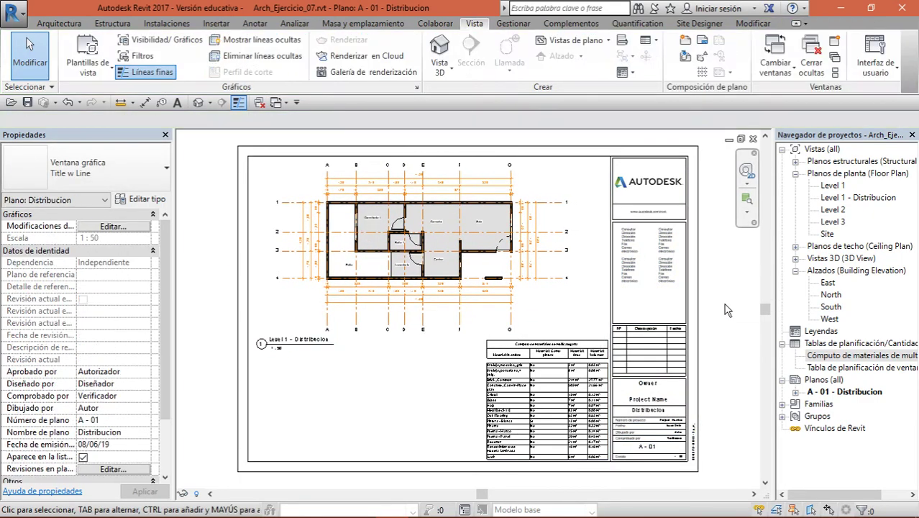
Place the windows schedule in the sheet's lower-left area, below the Level 1 - Distribucion view title.
{"action": "left_click", "coordinate": [832, 368]}
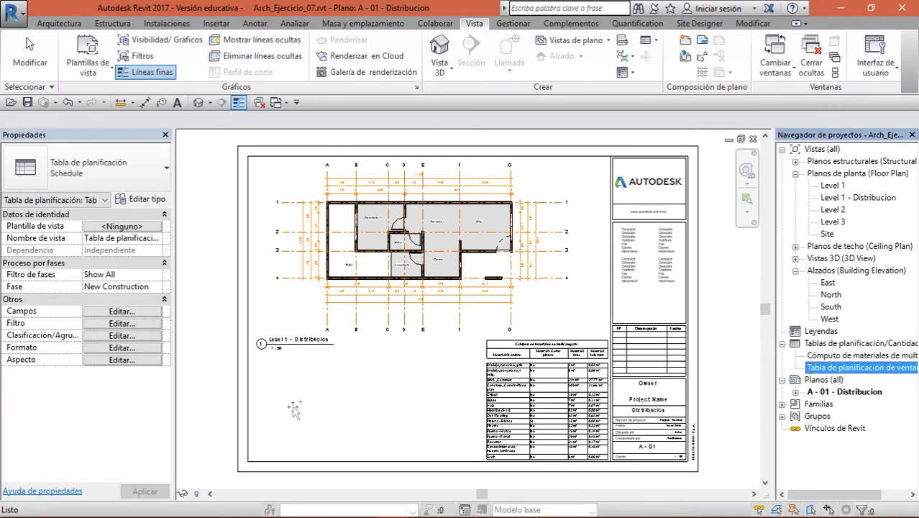
{"action": "left_click_drag", "start_coordinate": [293, 408], "coordinate": [343, 408]}
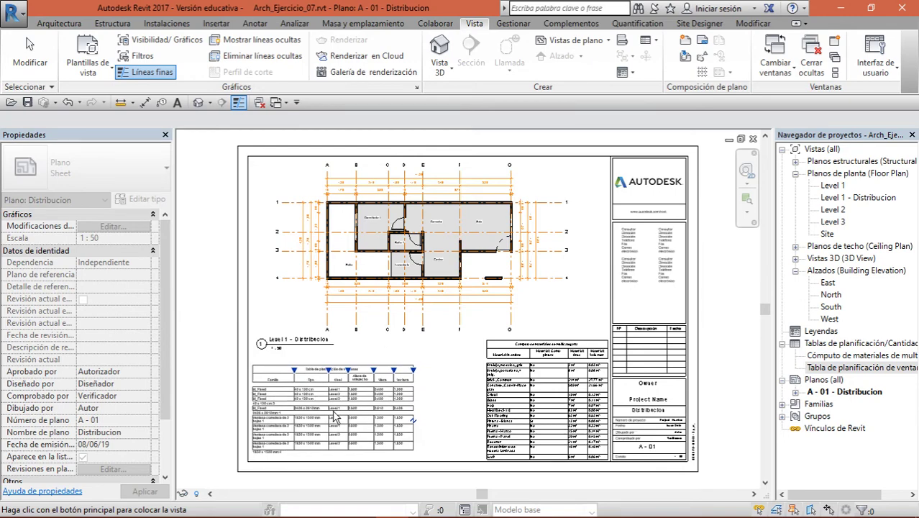
{"action": "left_click", "coordinate": [333, 415]}
{"action": "key", "text": "Escape"}
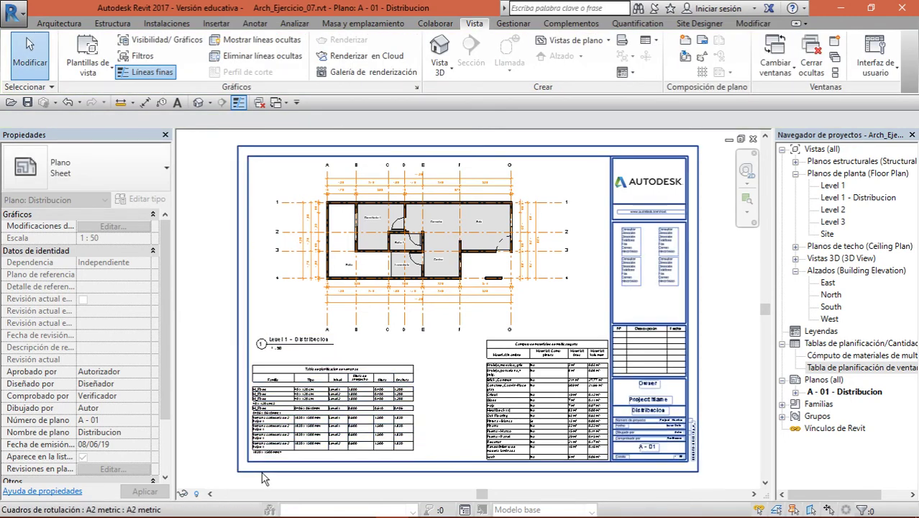
Open the multi-category material takeoff and try to change the font size of all its columns.
{"action": "scroll", "coordinate": [310, 431], "scroll_direction": "up", "scroll_amount": 5}
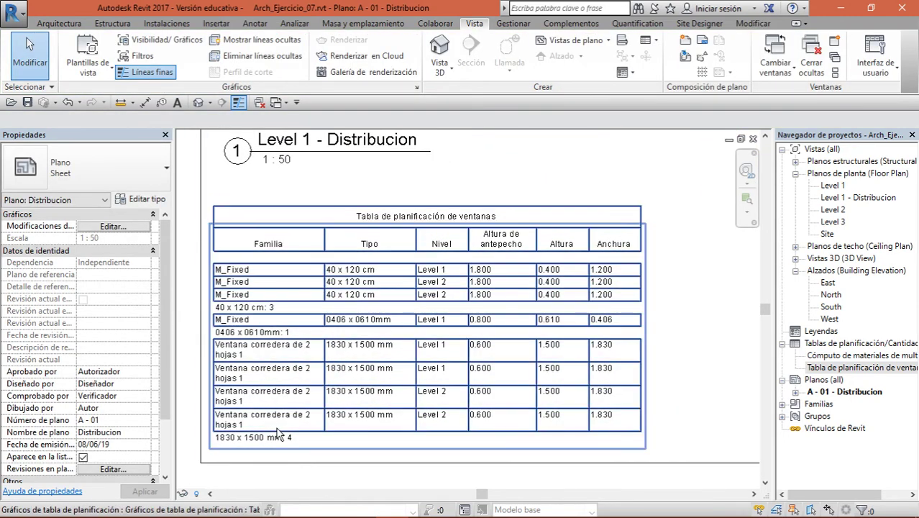
{"action": "scroll", "coordinate": [281, 288], "scroll_direction": "down", "scroll_amount": 4}
{"action": "scroll", "coordinate": [594, 330], "scroll_direction": "down", "scroll_amount": 1}
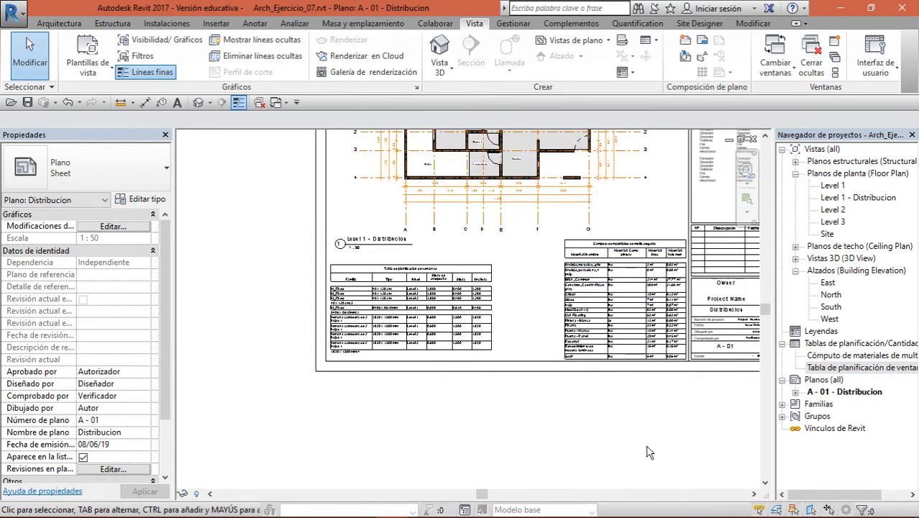
{"action": "scroll", "coordinate": [611, 293], "scroll_direction": "up", "scroll_amount": 2}
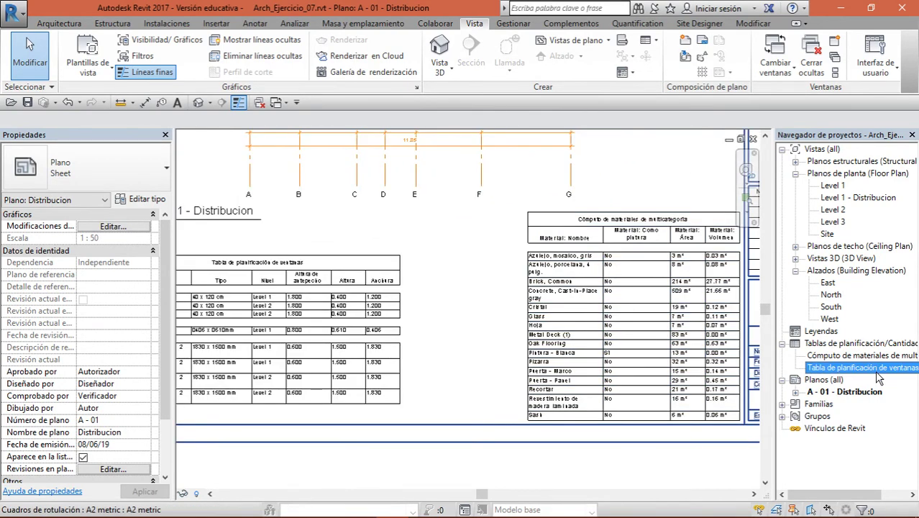
{"action": "left_click_drag", "start_coordinate": [862, 355], "coordinate": [533, 226]}
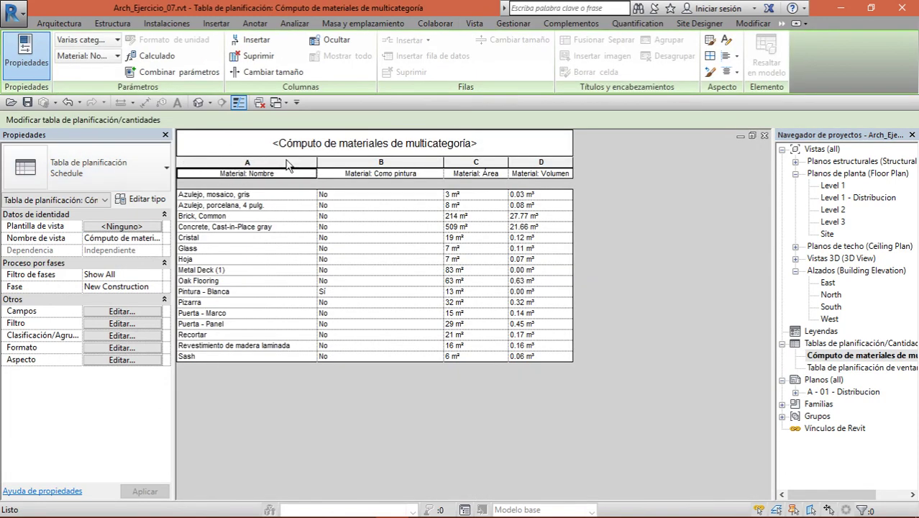
{"action": "left_click_drag", "start_coordinate": [286, 164], "coordinate": [538, 166]}
{"action": "left_click", "coordinate": [727, 41]}
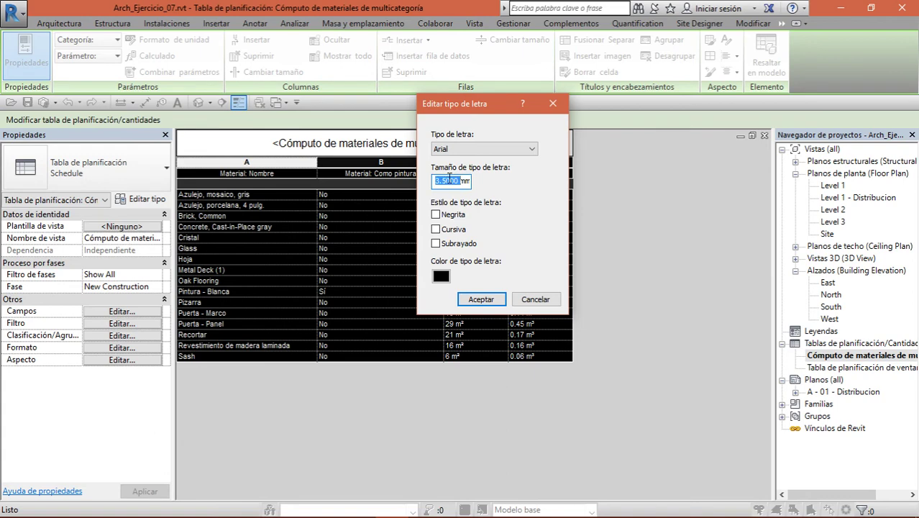
{"action": "left_click", "coordinate": [480, 300]}
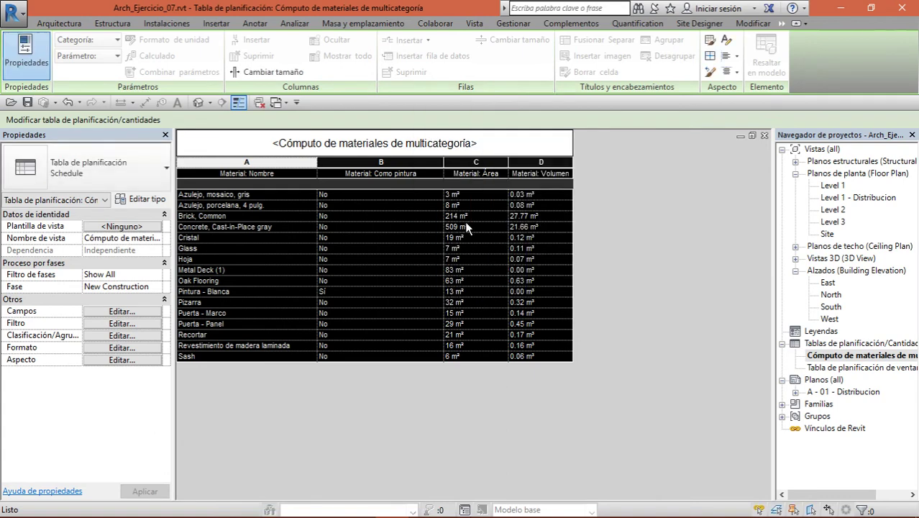
Check the material takeoff on sheet A - 01 - Distribucion and undo its font size change.
{"action": "double_click", "coordinate": [856, 393]}
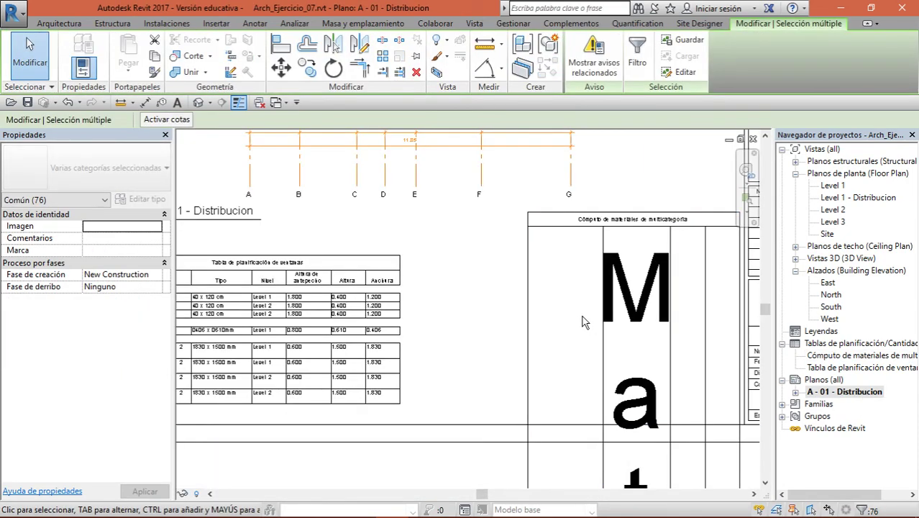
{"action": "scroll", "coordinate": [637, 437], "scroll_direction": "down", "scroll_amount": 2}
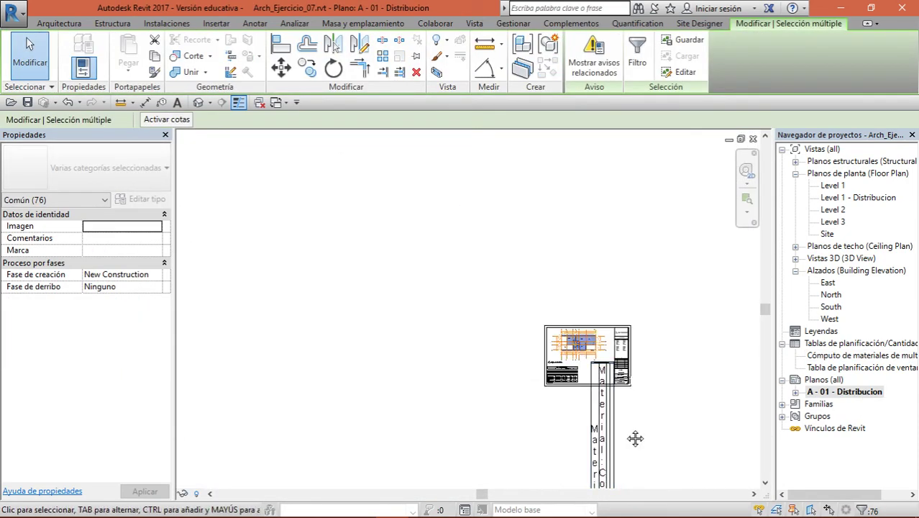
{"action": "scroll", "coordinate": [636, 437], "scroll_direction": "up", "scroll_amount": 5}
{"action": "middle_click_drag", "start_coordinate": [636, 437], "coordinate": [521, 82]}
{"action": "scroll", "coordinate": [530, 243], "scroll_direction": "down", "scroll_amount": 5}
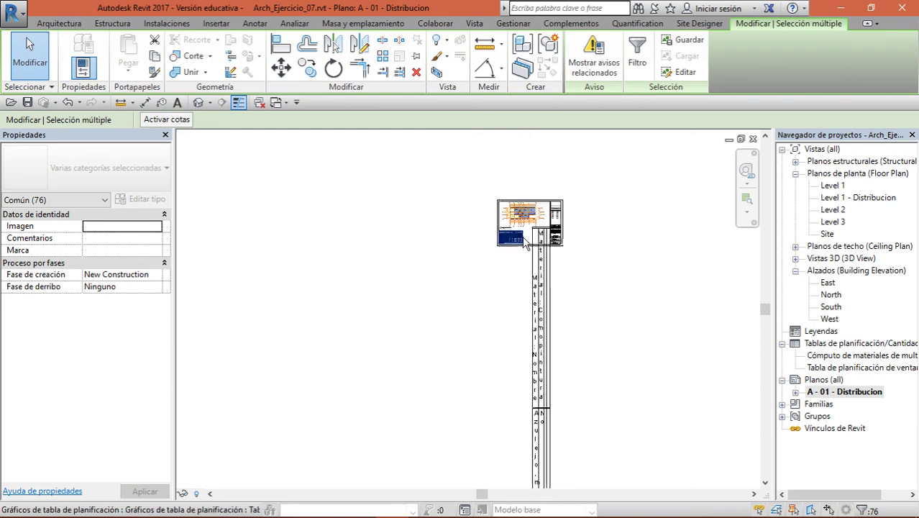
{"action": "scroll", "coordinate": [531, 243], "scroll_direction": "up", "scroll_amount": 5}
{"action": "key", "text": "Escape"}
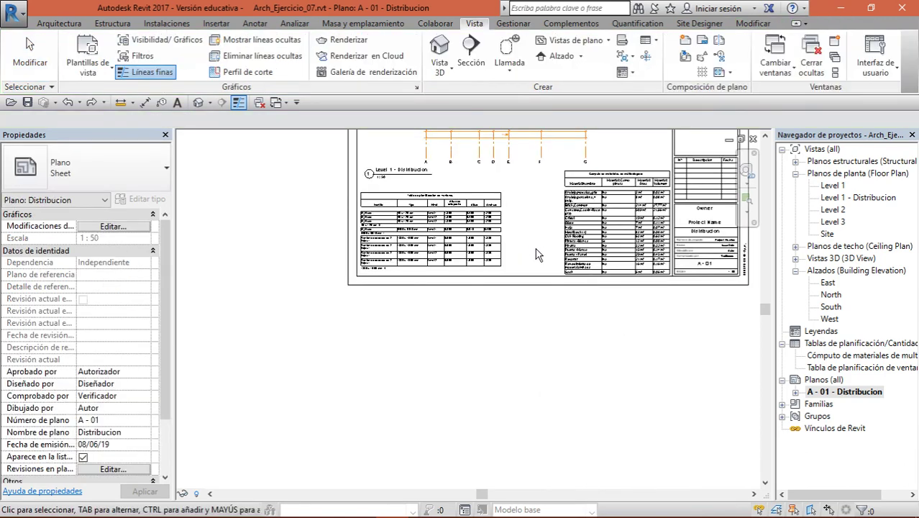
Open the windows schedule and inspect the shading colour and font settings for all its columns without changing them.
{"action": "middle_click_drag", "start_coordinate": [613, 330], "coordinate": [575, 354]}
{"action": "scroll", "coordinate": [338, 330], "scroll_direction": "up", "scroll_amount": 2}
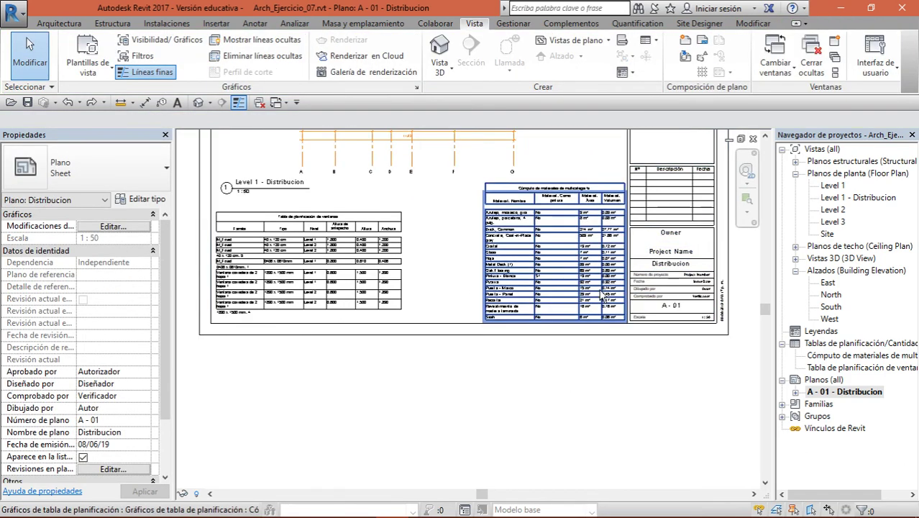
{"action": "scroll", "coordinate": [338, 330], "scroll_direction": "up", "scroll_amount": 5}
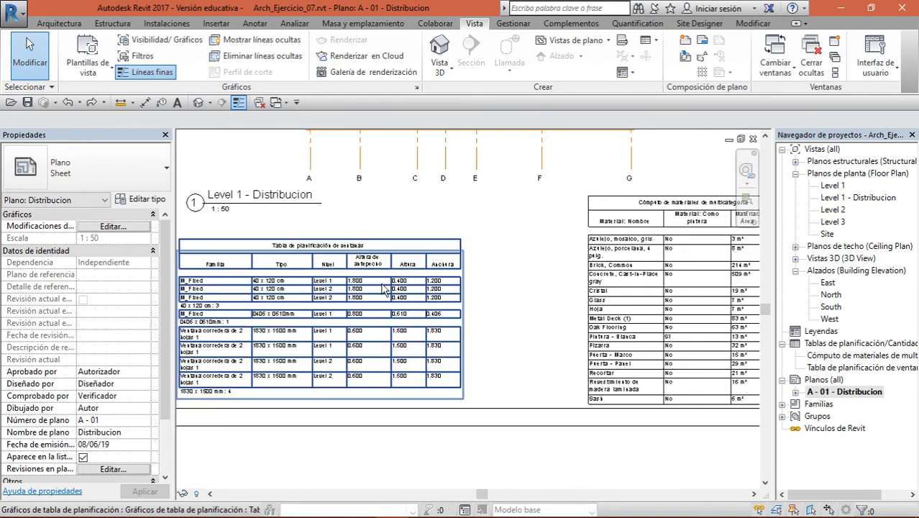
{"action": "scroll", "coordinate": [427, 309], "scroll_direction": "down", "scroll_amount": 6}
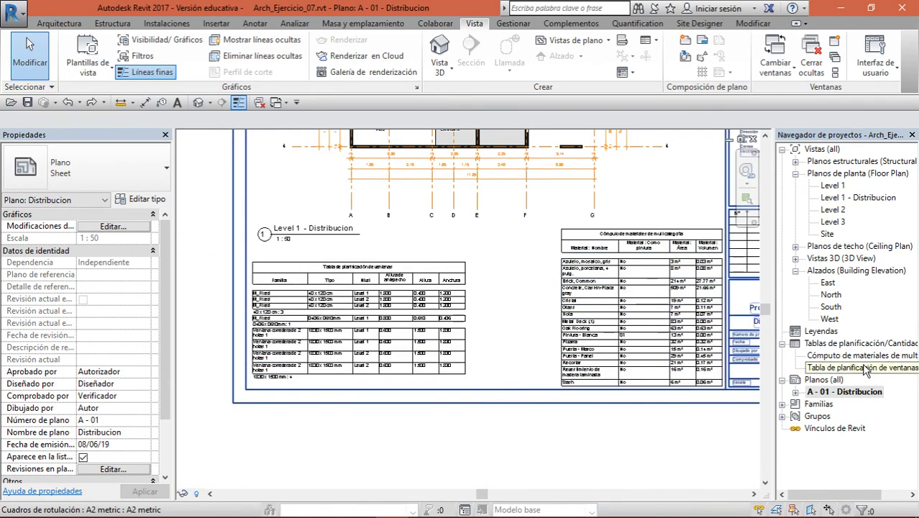
{"action": "double_click", "coordinate": [867, 368]}
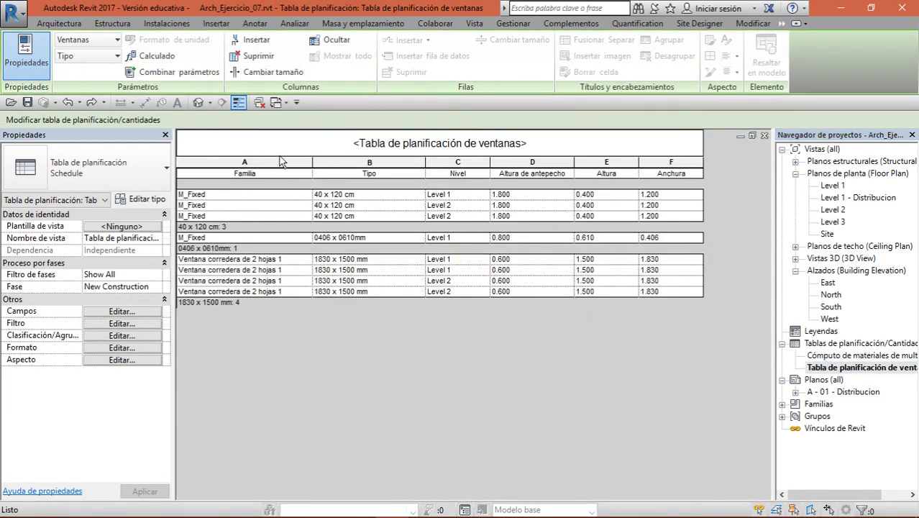
{"action": "left_click_drag", "start_coordinate": [281, 159], "coordinate": [669, 162]}
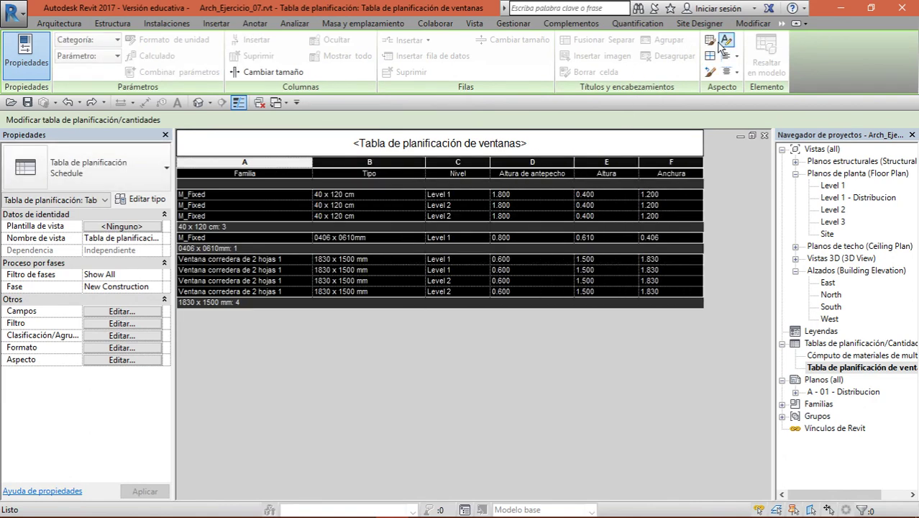
{"action": "left_click", "coordinate": [726, 42]}
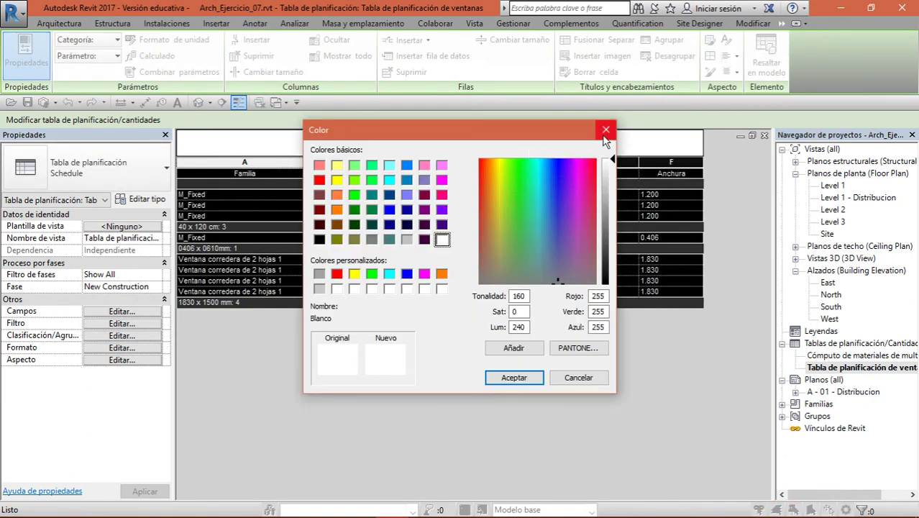
{"action": "left_click", "coordinate": [606, 130]}
{"action": "left_click", "coordinate": [728, 40]}
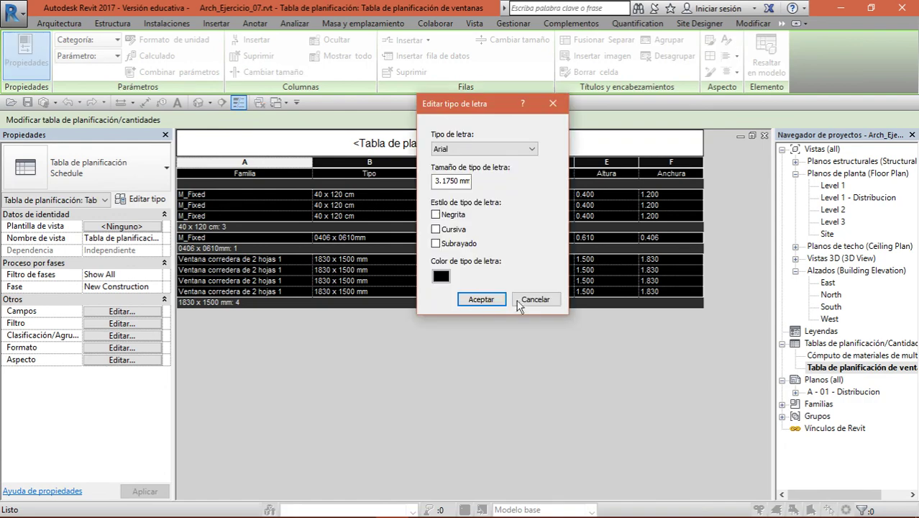
{"action": "left_click", "coordinate": [549, 108]}
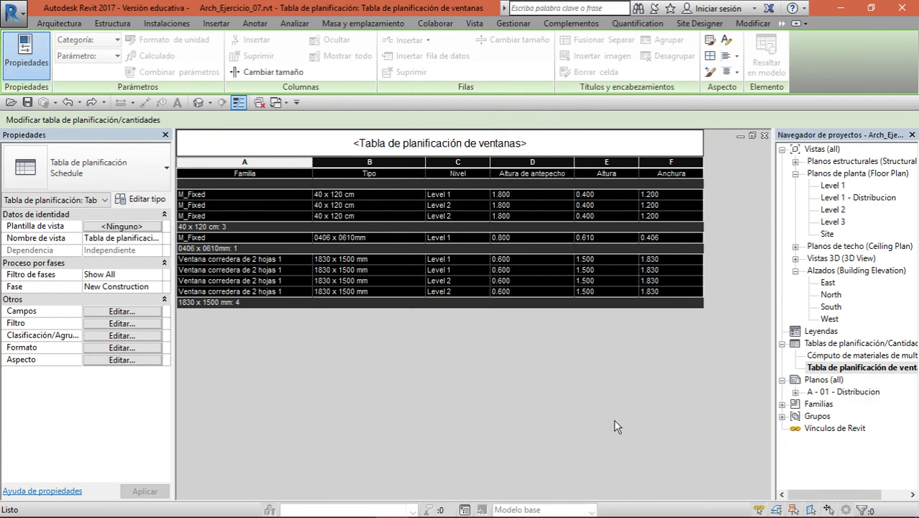
Return to sheet A - 01 - Distribucion and review the full layout of the plan and both tables.
{"action": "double_click", "coordinate": [843, 393]}
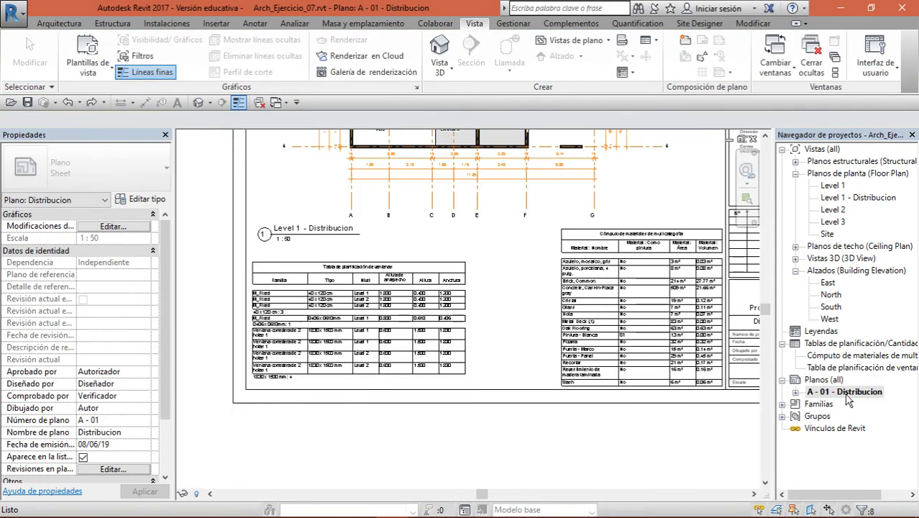
{"action": "scroll", "coordinate": [559, 432], "scroll_direction": "down", "scroll_amount": 5}
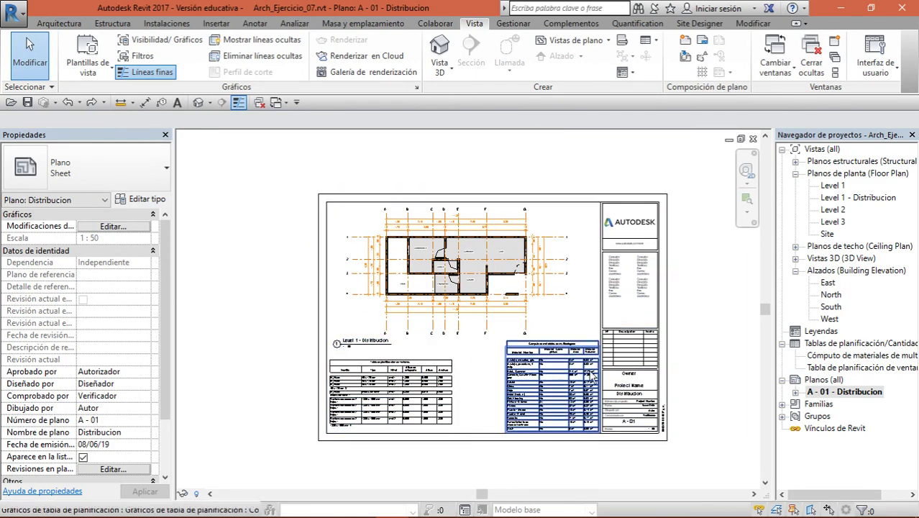
{"action": "scroll", "coordinate": [481, 455], "scroll_direction": "up", "scroll_amount": 1}
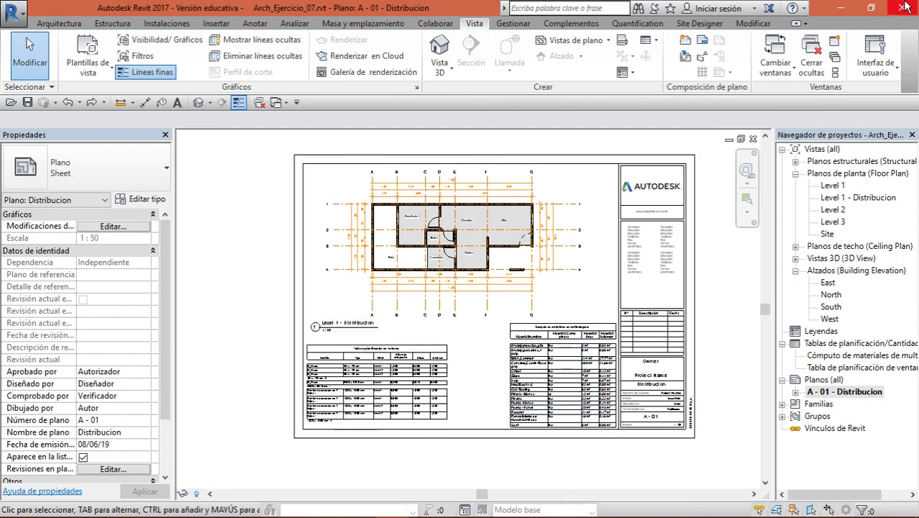
{"action": "left_click", "coordinate": [856, 7]}
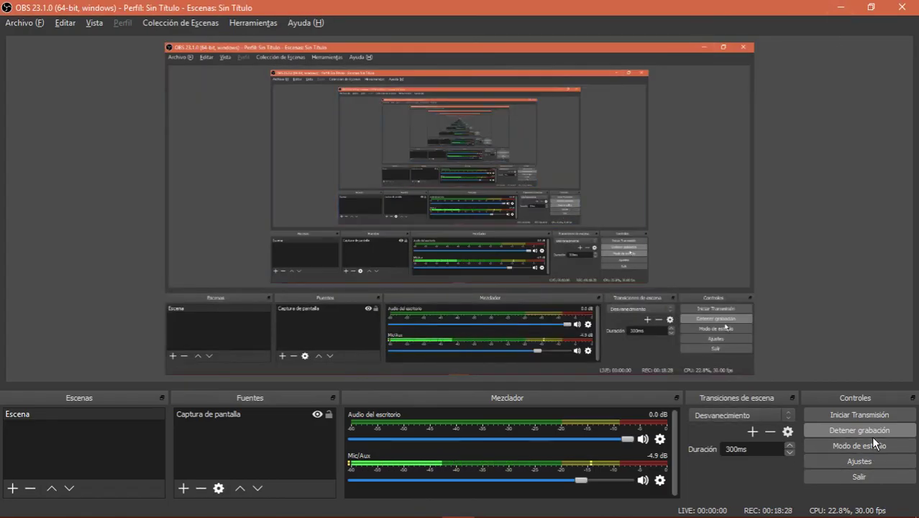